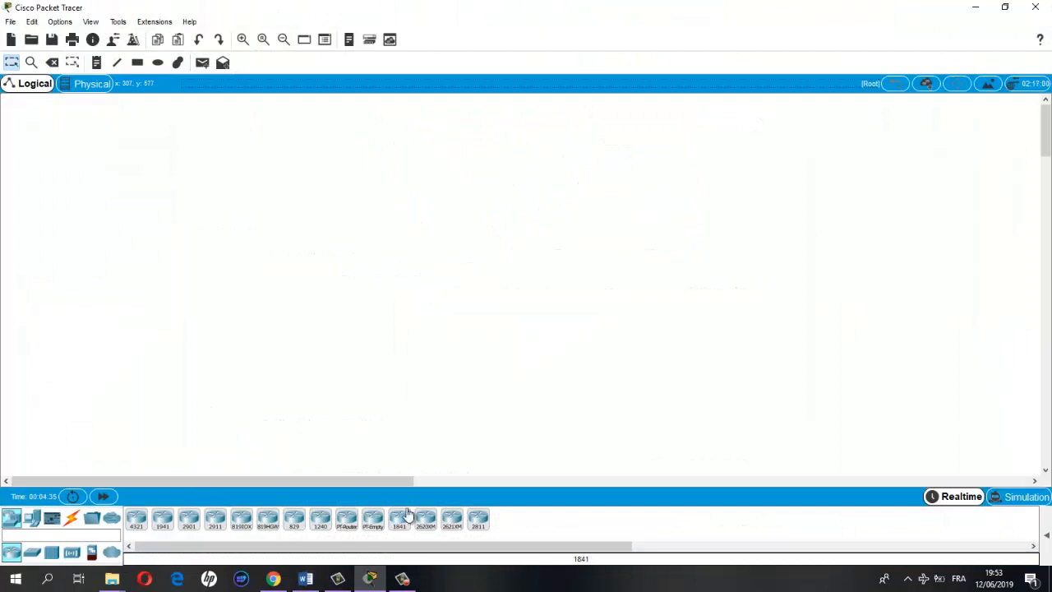
Place a 2620XM router in the middle of the workspace with one 2950-24 switch on each side of it
{"action": "left_click", "coordinate": [426, 522]}
{"action": "left_click", "coordinate": [440, 251]}
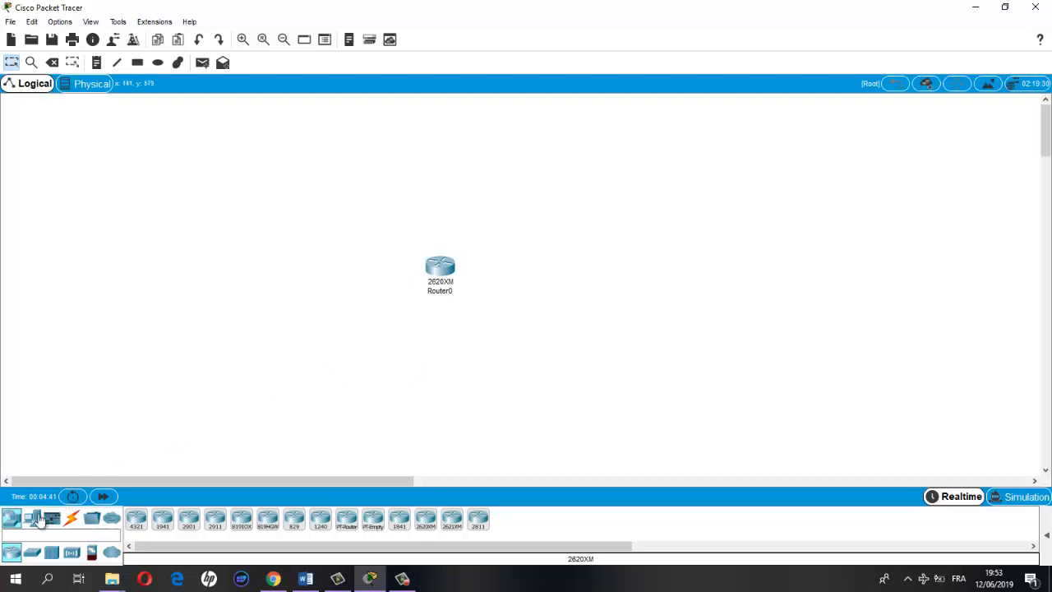
{"action": "left_click", "coordinate": [33, 552]}
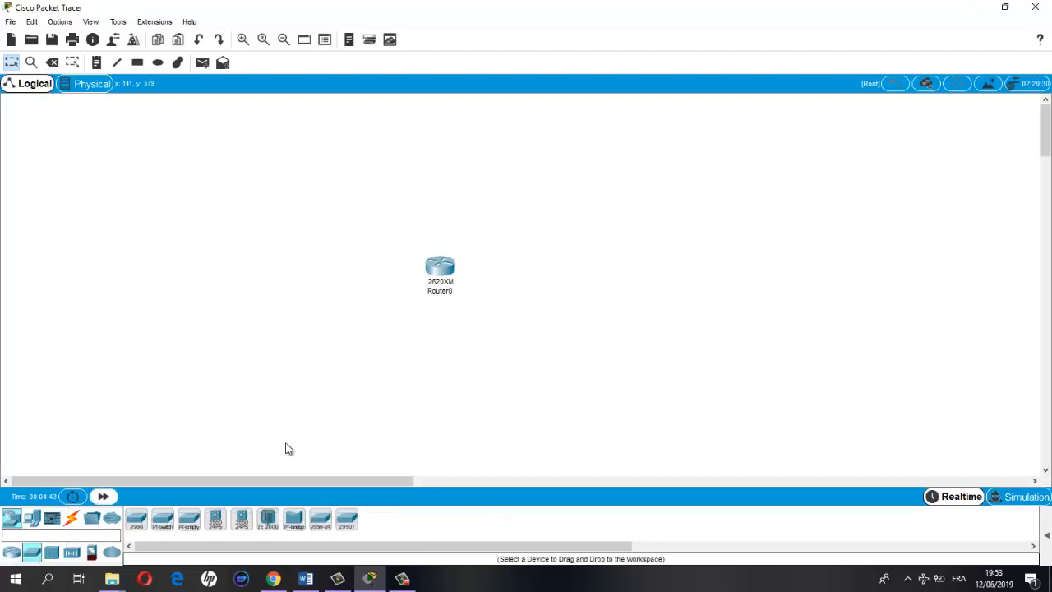
{"action": "left_click", "coordinate": [320, 523]}
{"action": "left_click", "coordinate": [553, 286]}
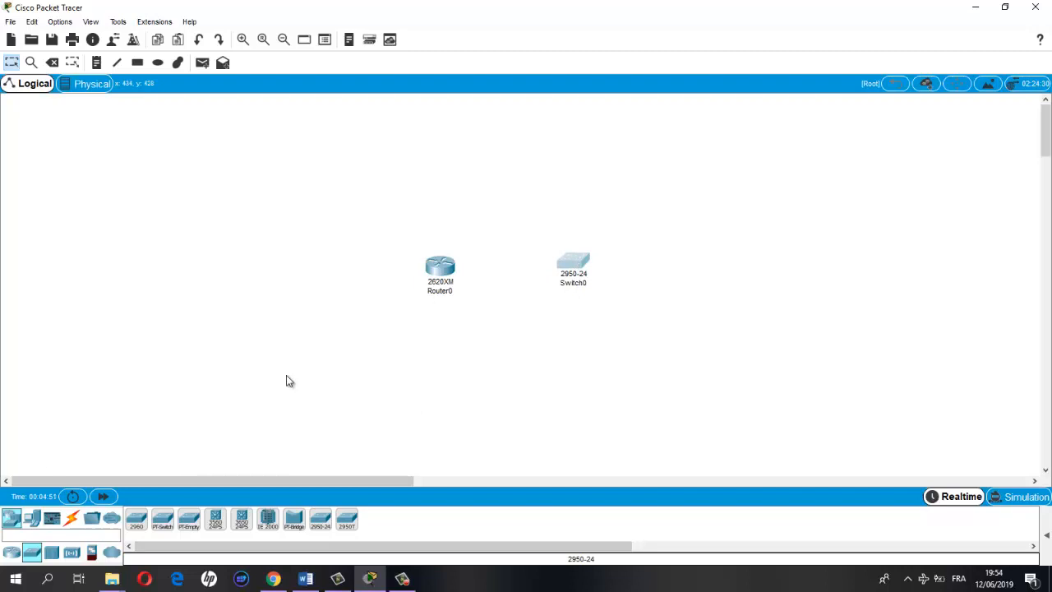
{"action": "left_click", "coordinate": [318, 521]}
{"action": "left_click", "coordinate": [300, 276]}
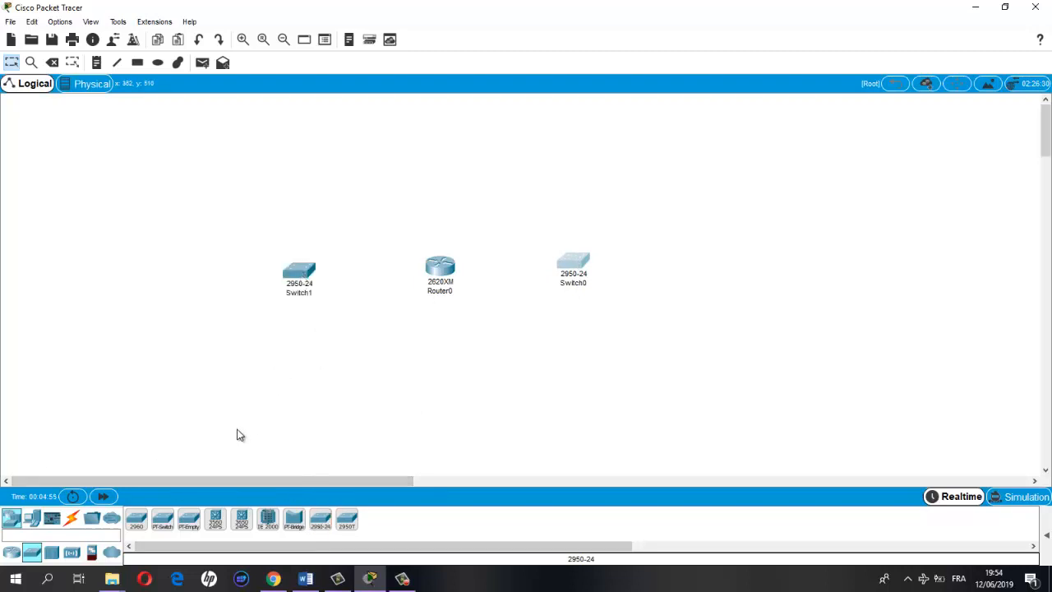
Place four PCs, two stacked to the right of Switch0 and two stacked to the left of Switch1
{"action": "left_click", "coordinate": [33, 516]}
{"action": "left_click", "coordinate": [136, 517]}
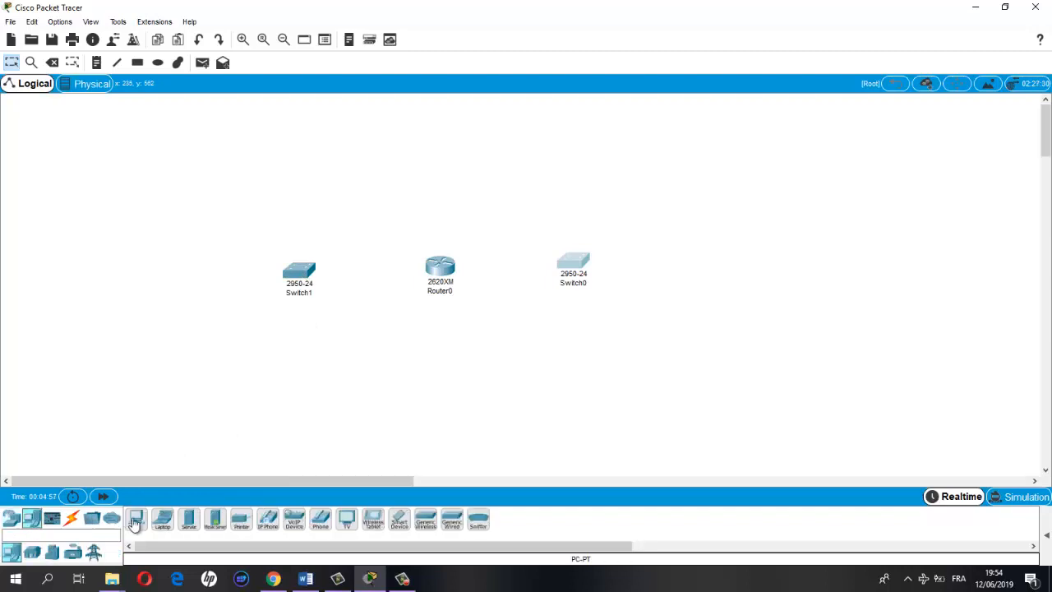
{"action": "left_click", "coordinate": [694, 227]}
{"action": "left_click", "coordinate": [136, 519]}
{"action": "left_click", "coordinate": [704, 320]}
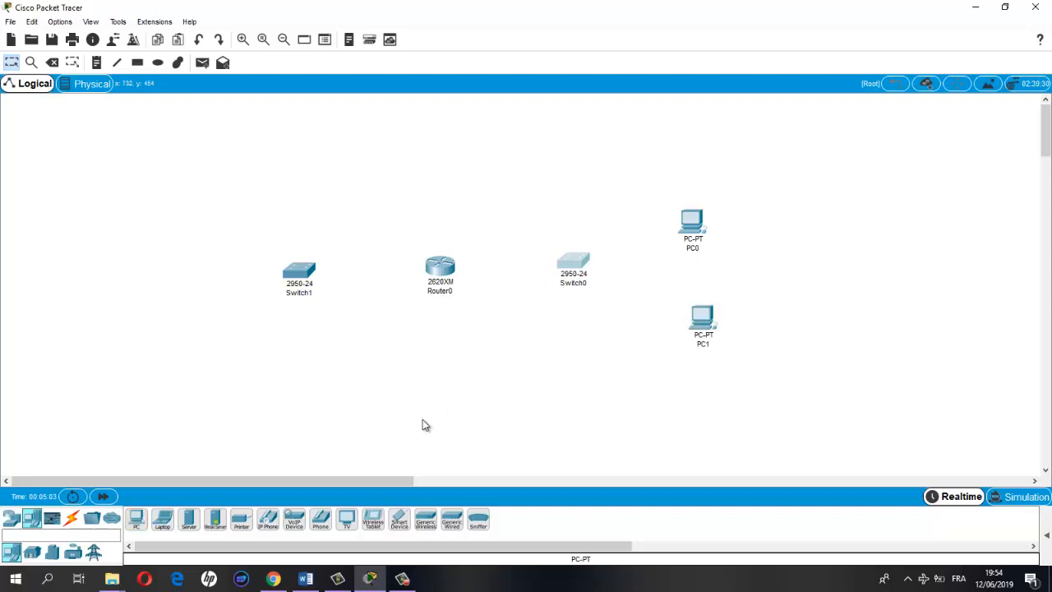
{"action": "left_click", "coordinate": [136, 520]}
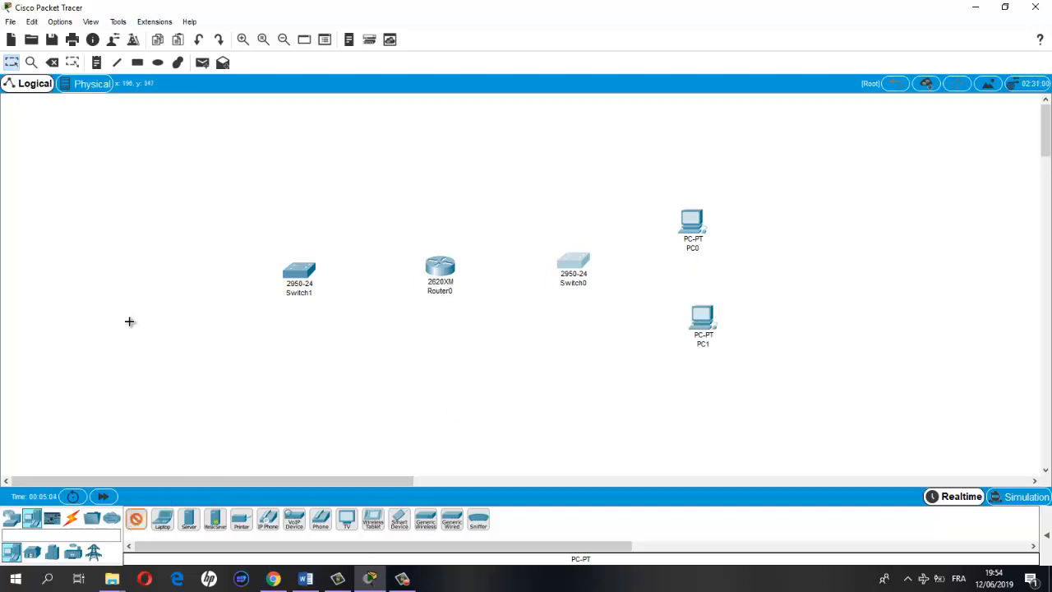
{"action": "left_click", "coordinate": [171, 217]}
{"action": "left_click", "coordinate": [136, 519]}
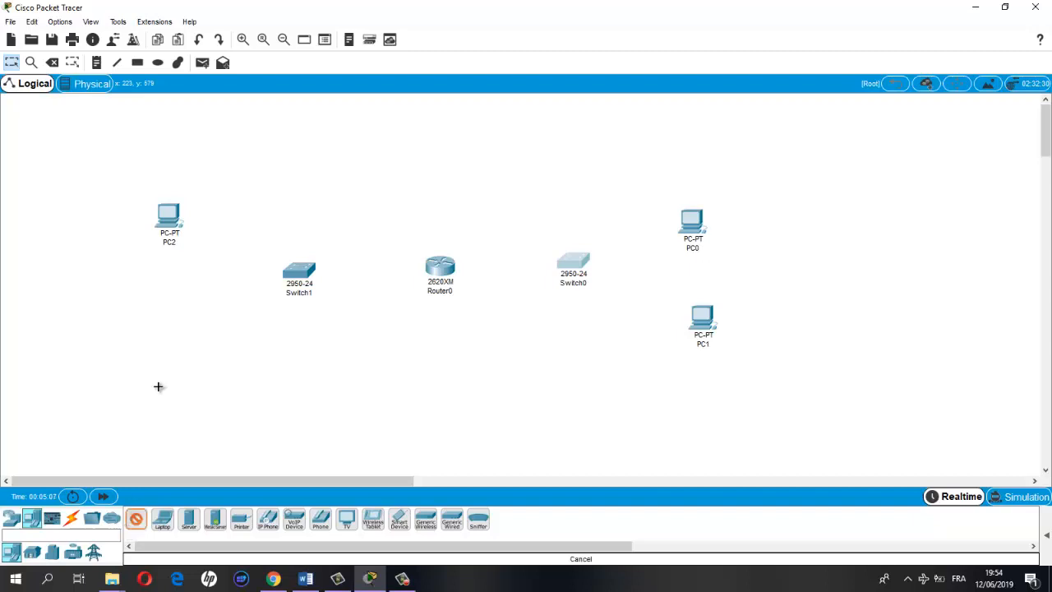
{"action": "left_click", "coordinate": [166, 336]}
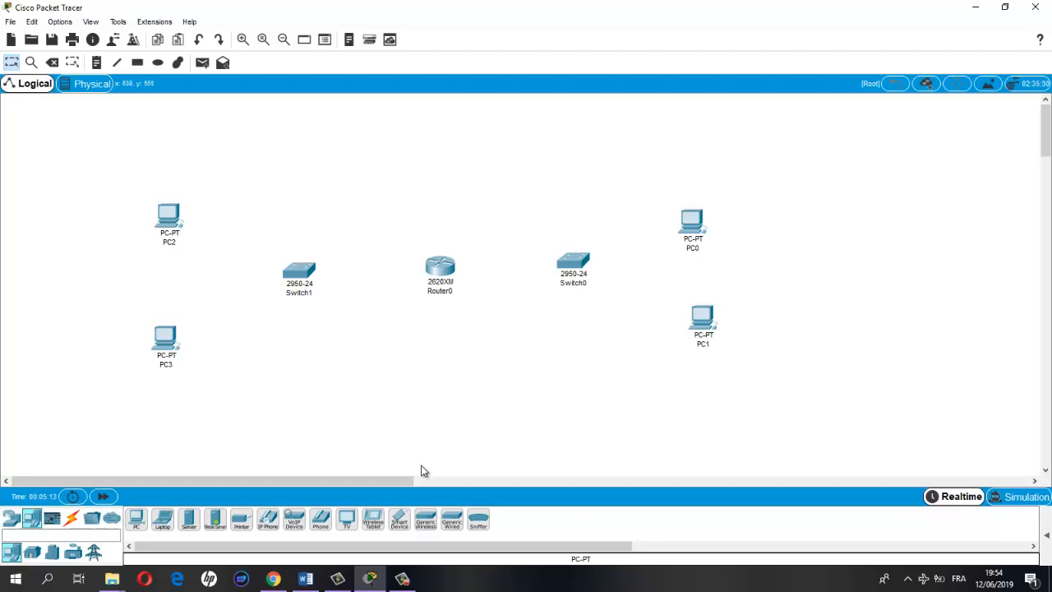
Check the topology in the Word exercise sheet, and connect PC3 and PC2 to Switch1 in Packet Tracer with automatically chosen cables
{"action": "left_click", "coordinate": [308, 581]}
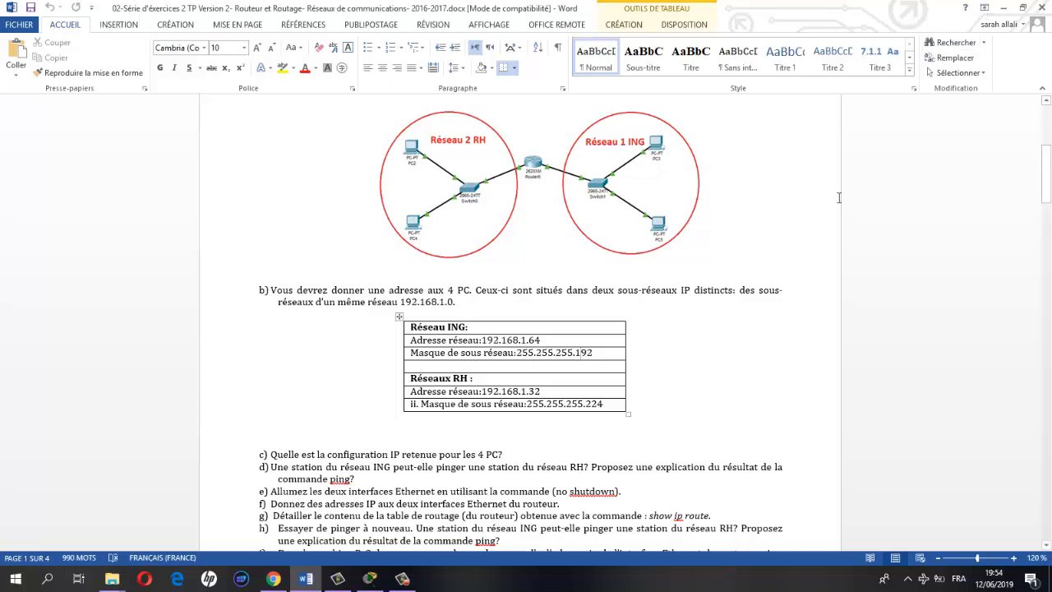
{"action": "left_click", "coordinate": [1003, 8]}
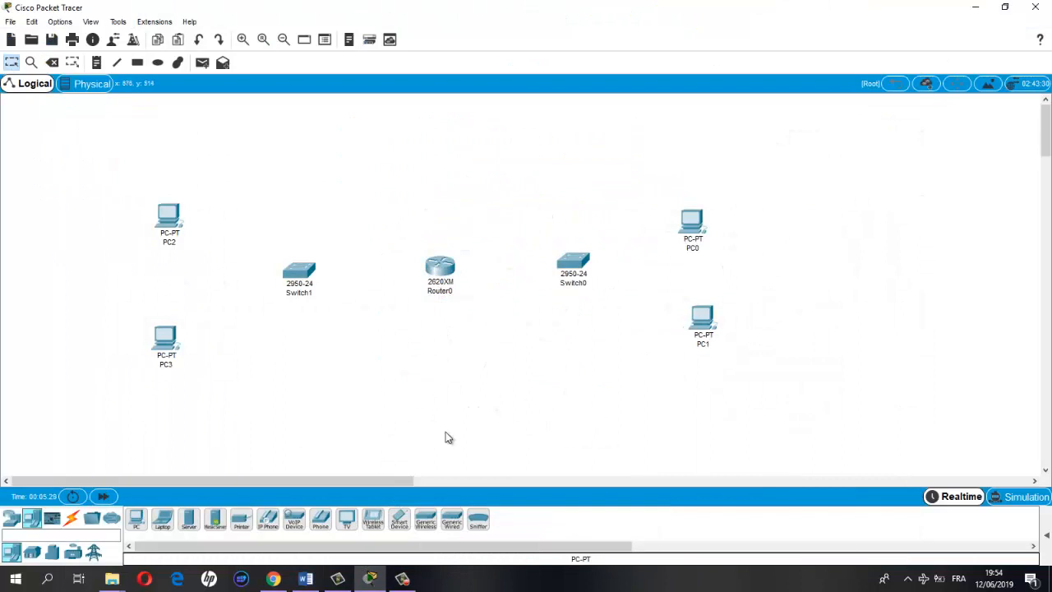
{"action": "left_click", "coordinate": [71, 523]}
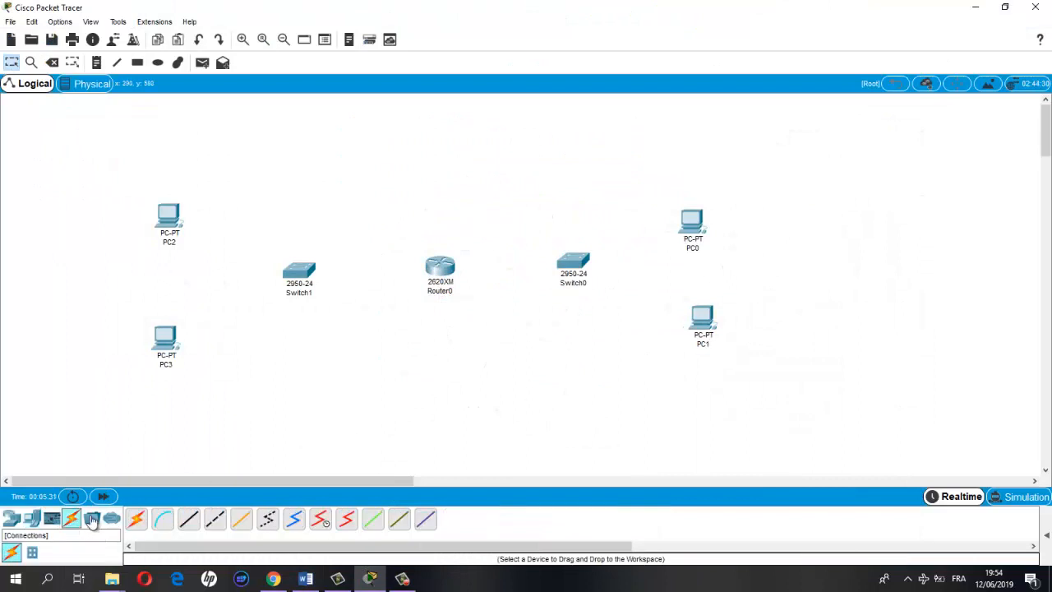
{"action": "left_click", "coordinate": [135, 518]}
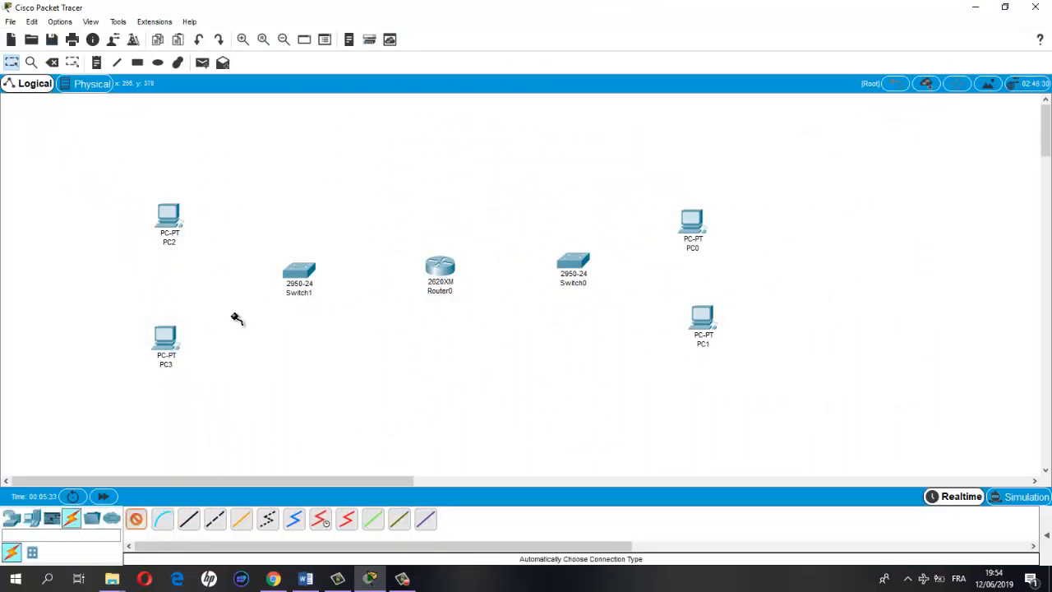
{"action": "left_click", "coordinate": [168, 340]}
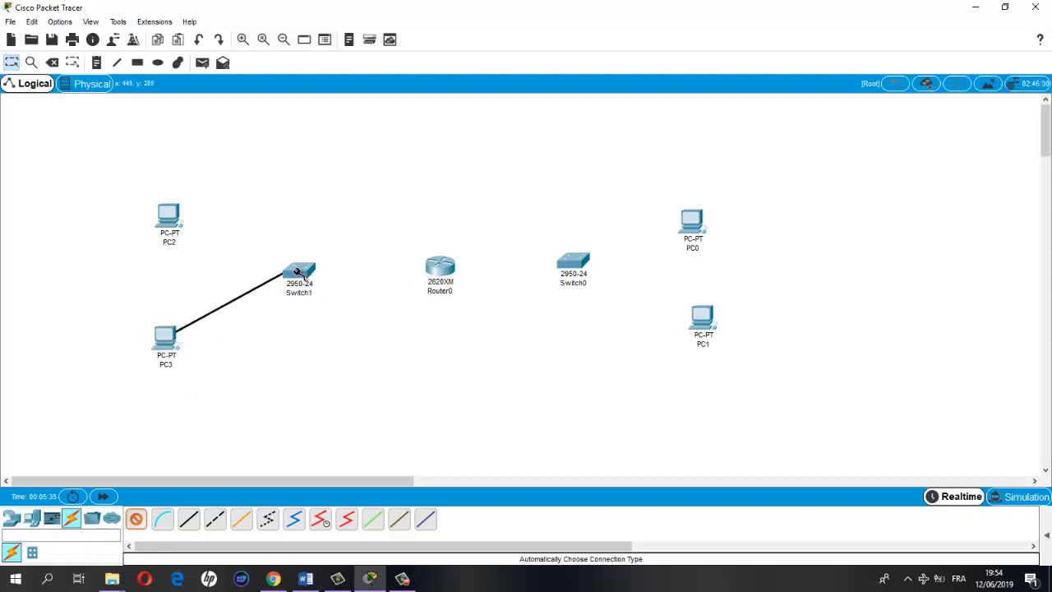
{"action": "left_click", "coordinate": [294, 268]}
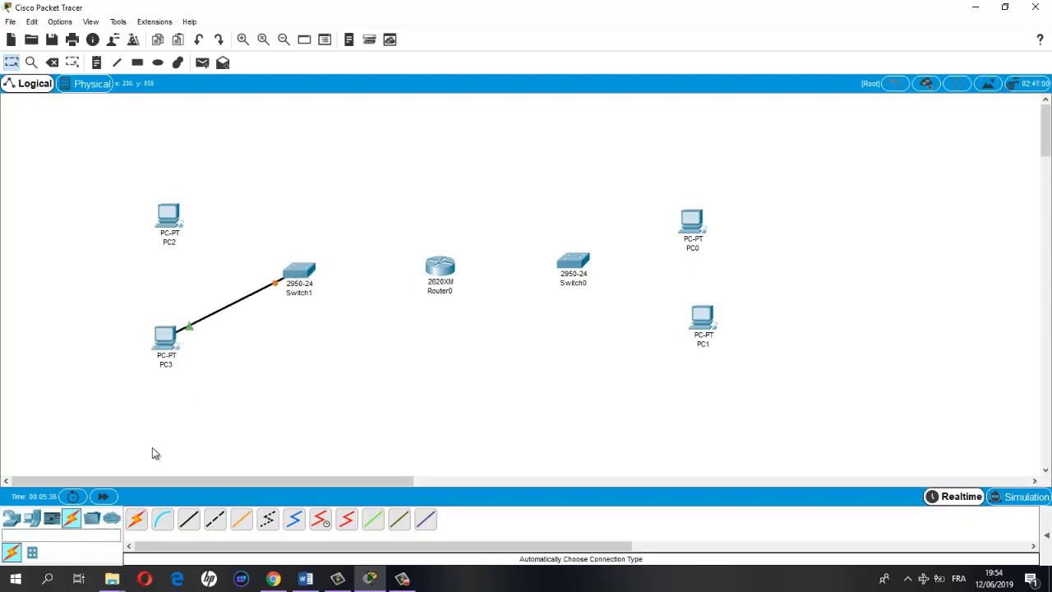
{"action": "left_click", "coordinate": [167, 219]}
{"action": "left_click", "coordinate": [301, 272]}
Connect Switch1 to Router0 using the automatic connection type
{"action": "left_click", "coordinate": [136, 519]}
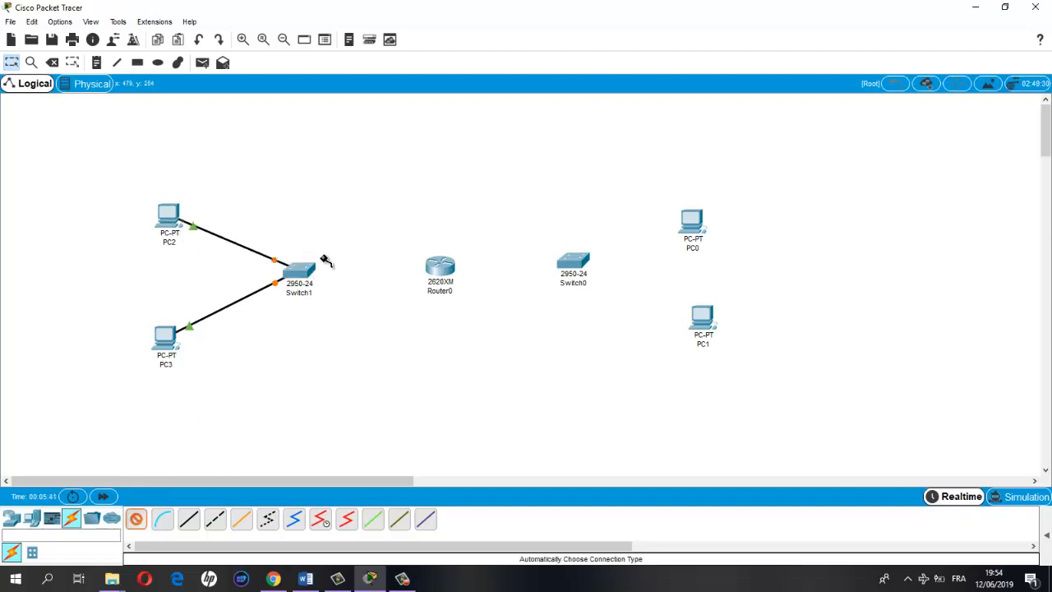
{"action": "left_click", "coordinate": [303, 272]}
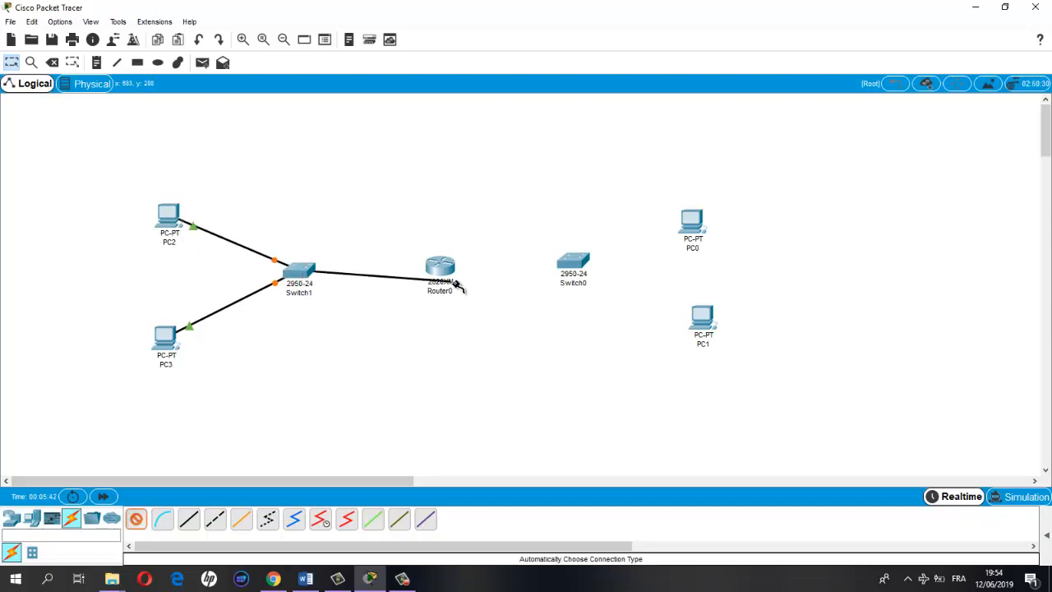
{"action": "left_click", "coordinate": [440, 265]}
Try to connect Router0 to Switch0 with an automatically chosen cable
{"action": "left_click", "coordinate": [136, 518]}
{"action": "left_click", "coordinate": [452, 264]}
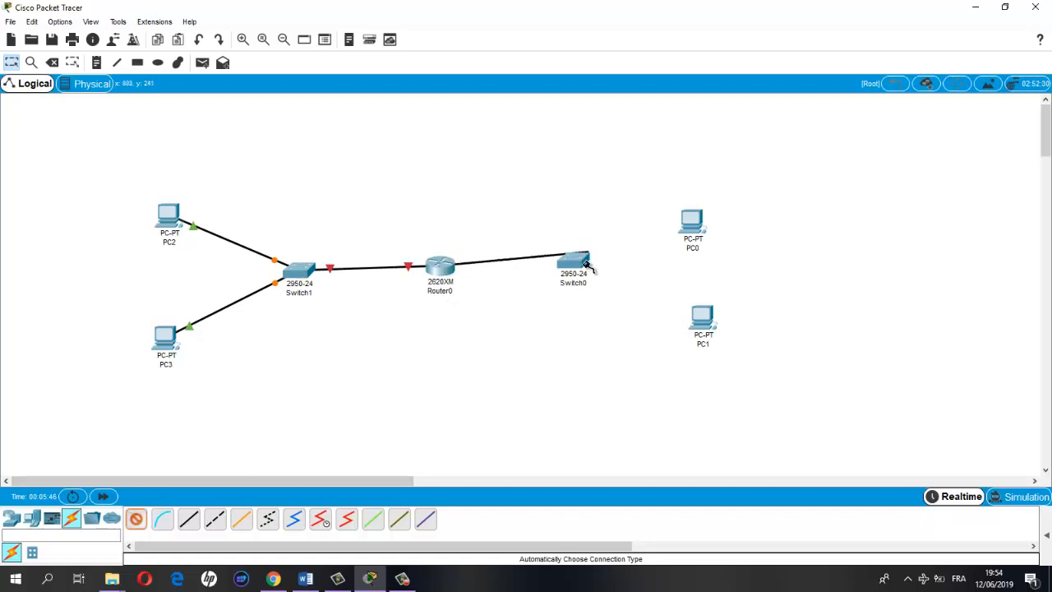
{"action": "left_click", "coordinate": [581, 260]}
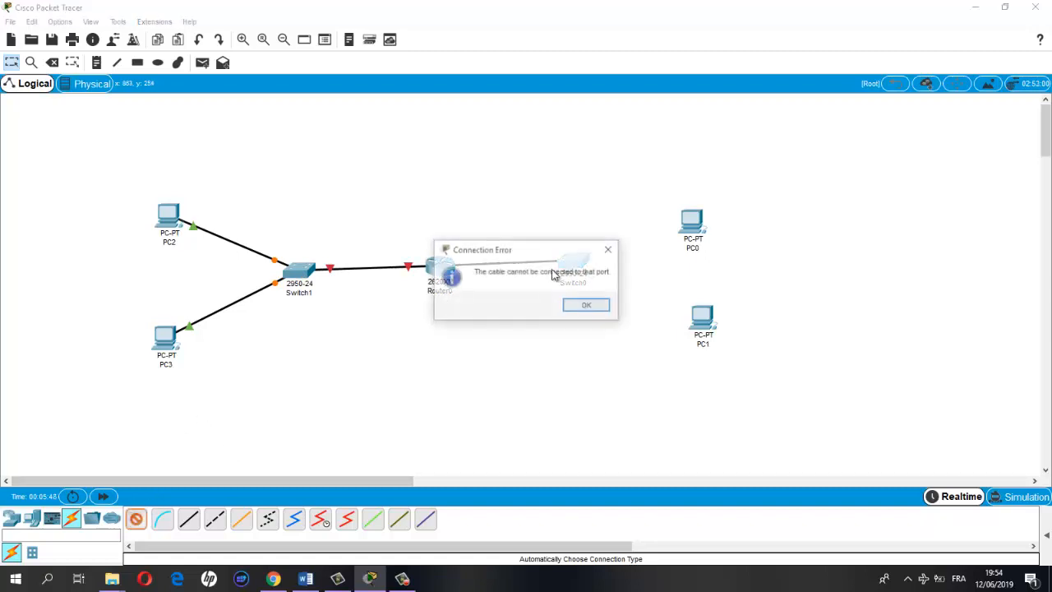
{"action": "left_click", "coordinate": [586, 305]}
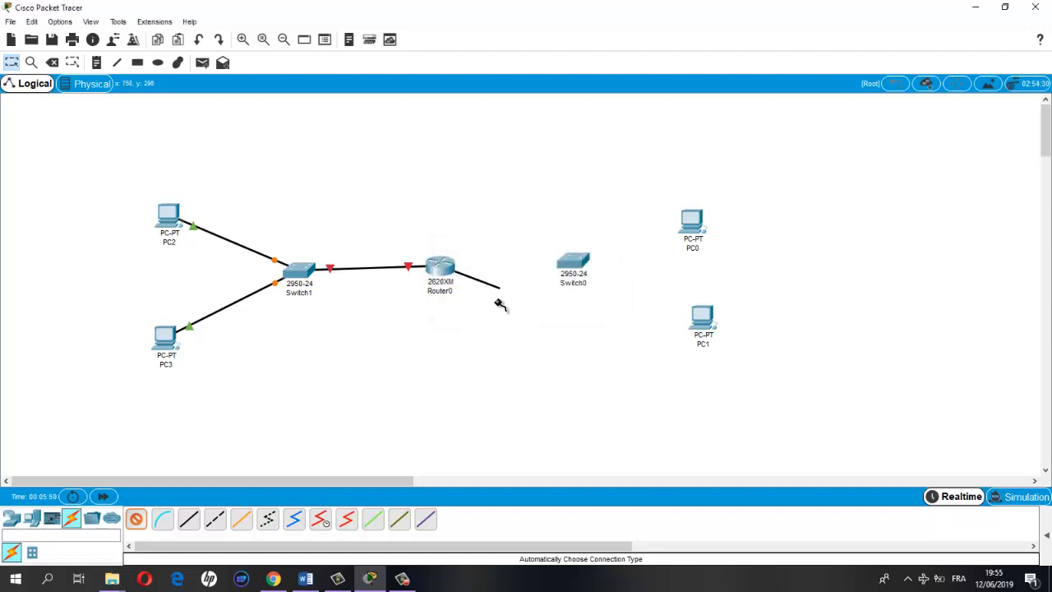
{"action": "left_click", "coordinate": [136, 519]}
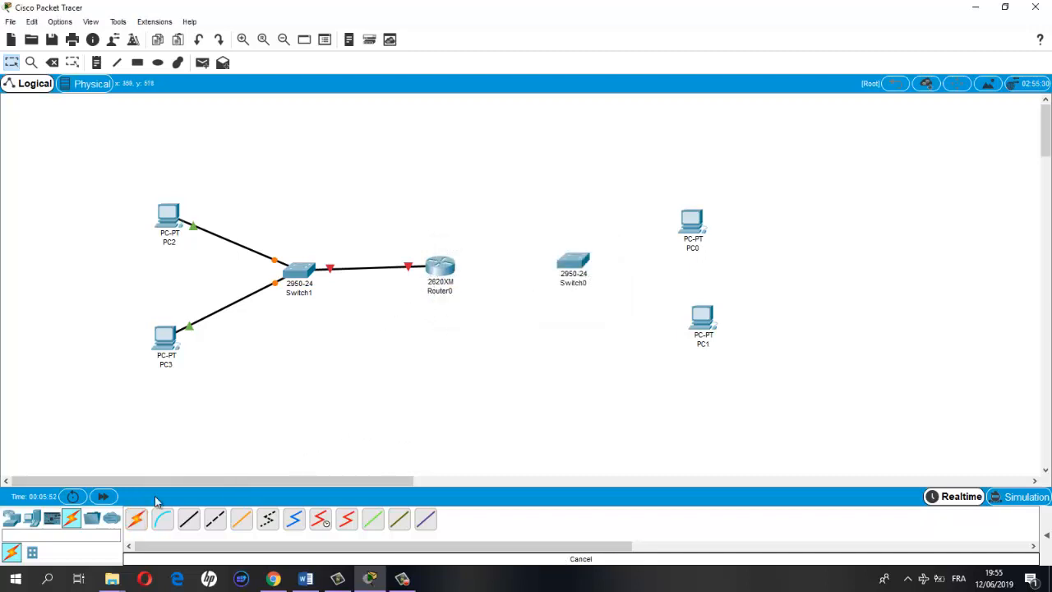
Open Router0's physical configuration and look up in the Word exercise sheet which module the router needs
{"action": "left_click", "coordinate": [442, 269]}
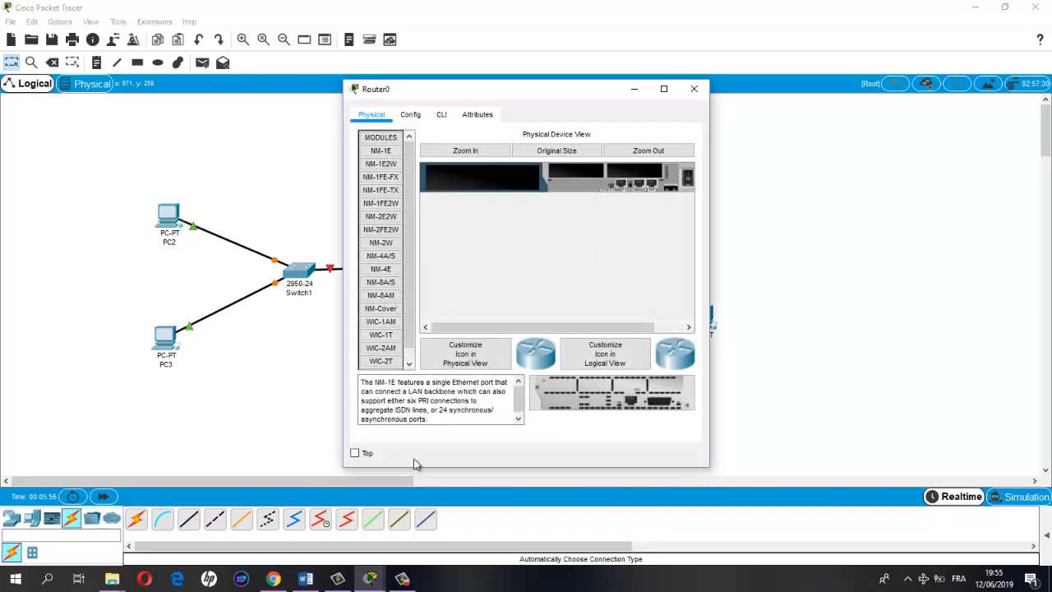
{"action": "left_click", "coordinate": [305, 578]}
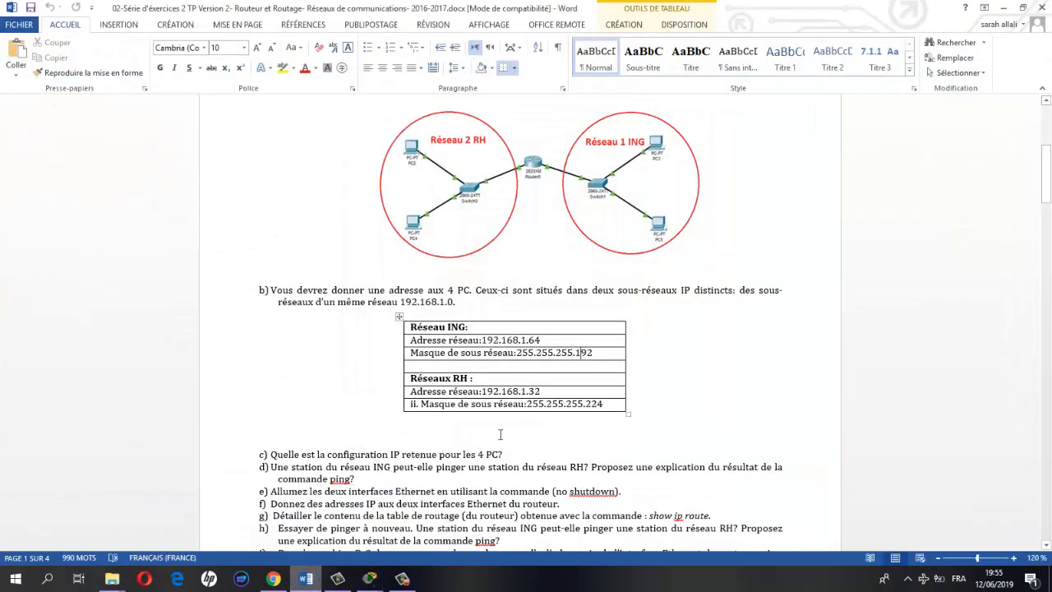
{"action": "scroll", "coordinate": [711, 297], "scroll_direction": "up", "scroll_amount": 3}
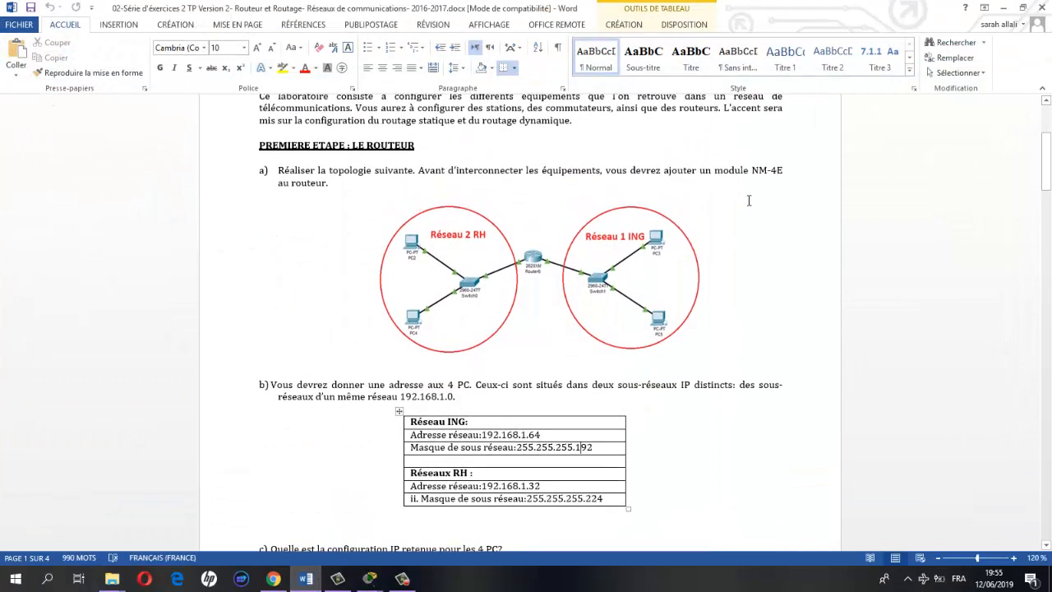
{"action": "left_click_drag", "start_coordinate": [750, 168], "coordinate": [777, 167]}
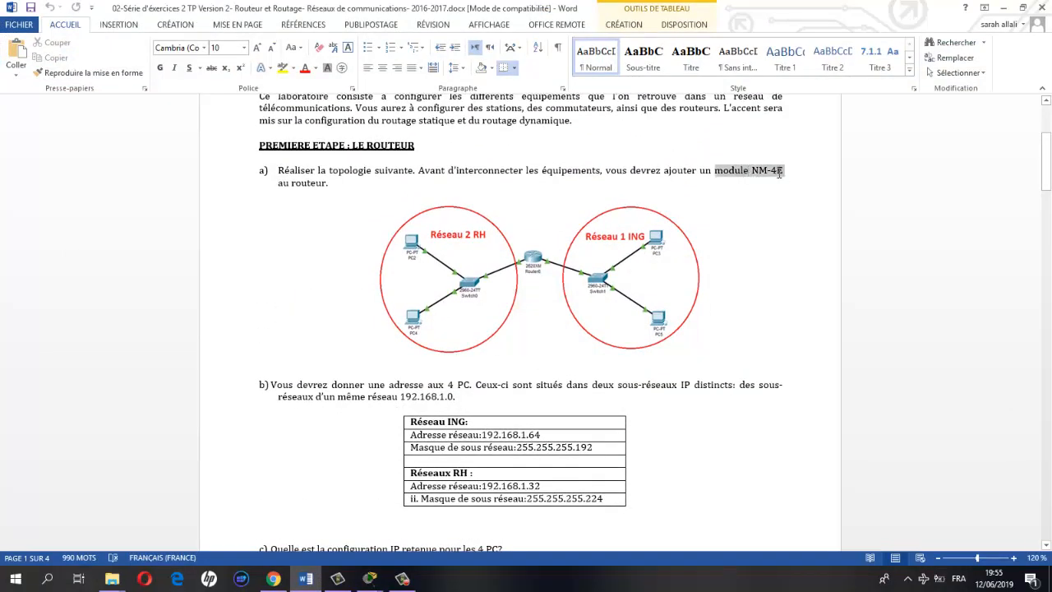
{"action": "left_click", "coordinate": [1006, 7]}
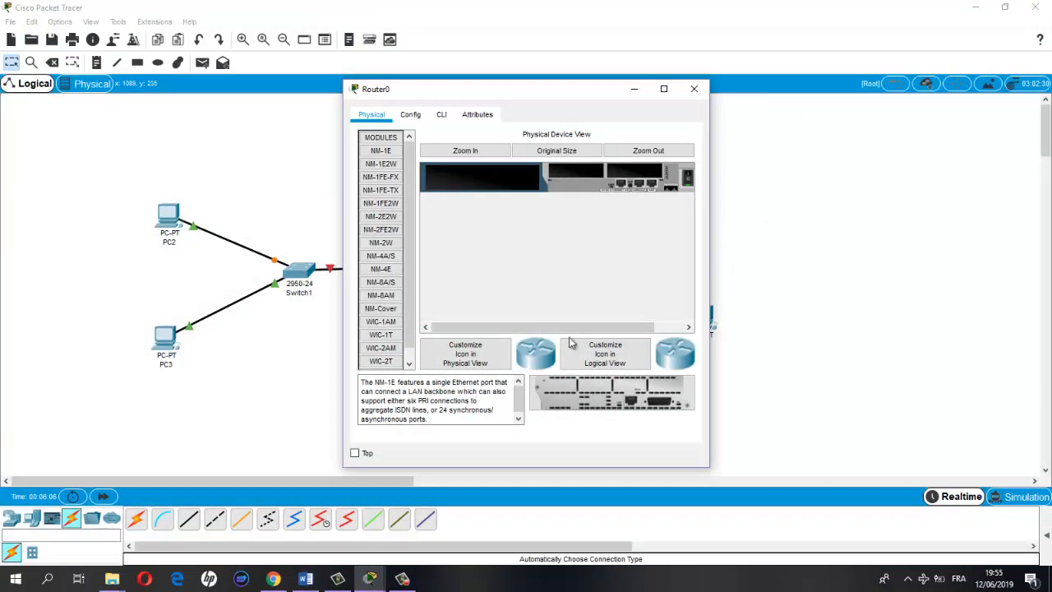
Install an NM-4E module in Router0's empty network module slot and close the router's window
{"action": "left_click_drag", "start_coordinate": [592, 328], "coordinate": [634, 328]}
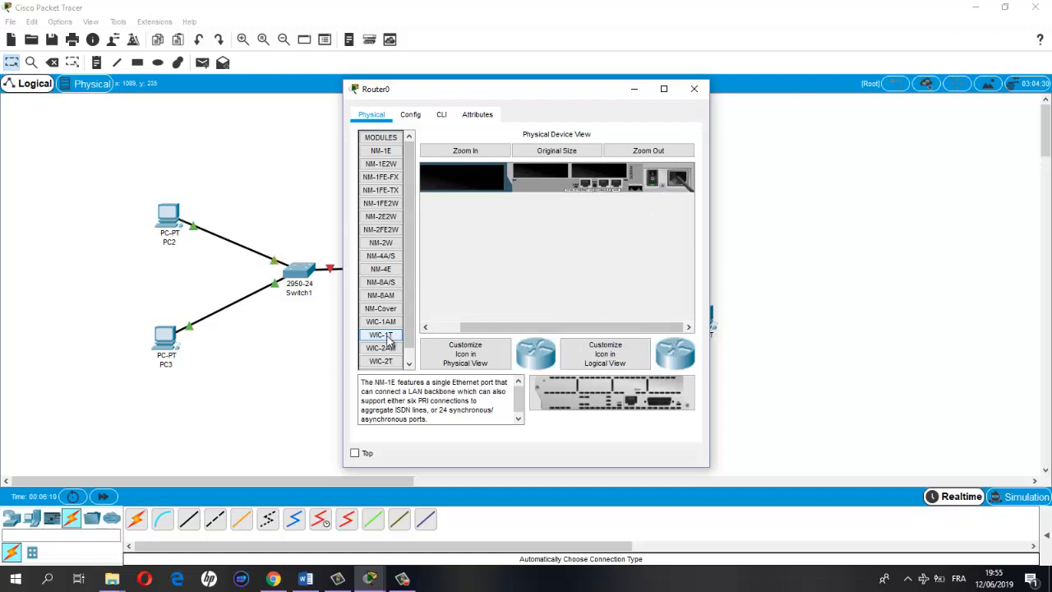
{"action": "left_click", "coordinate": [393, 271]}
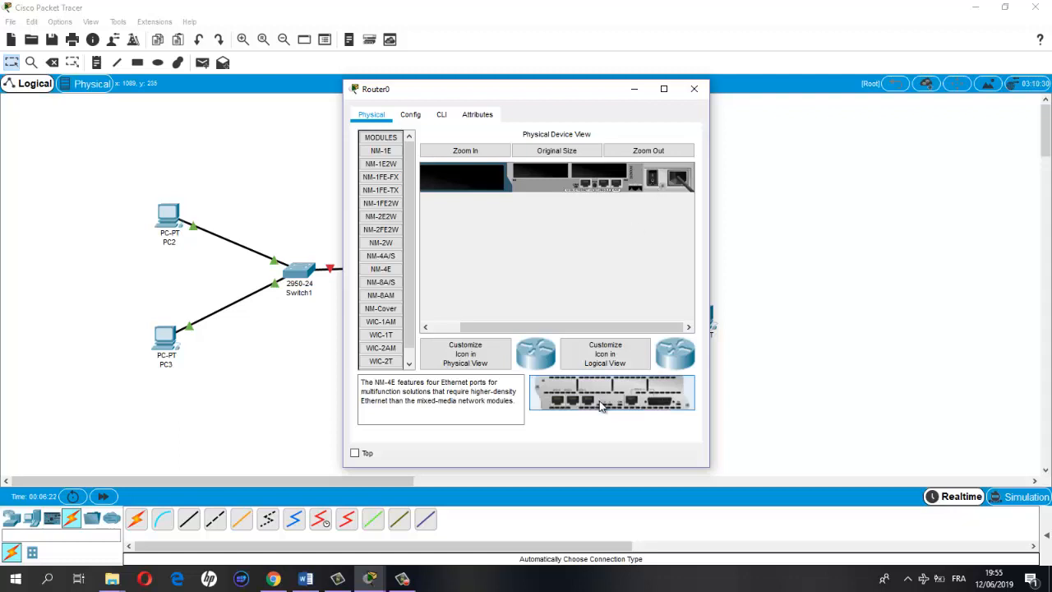
{"action": "left_click_drag", "start_coordinate": [602, 400], "coordinate": [466, 179]}
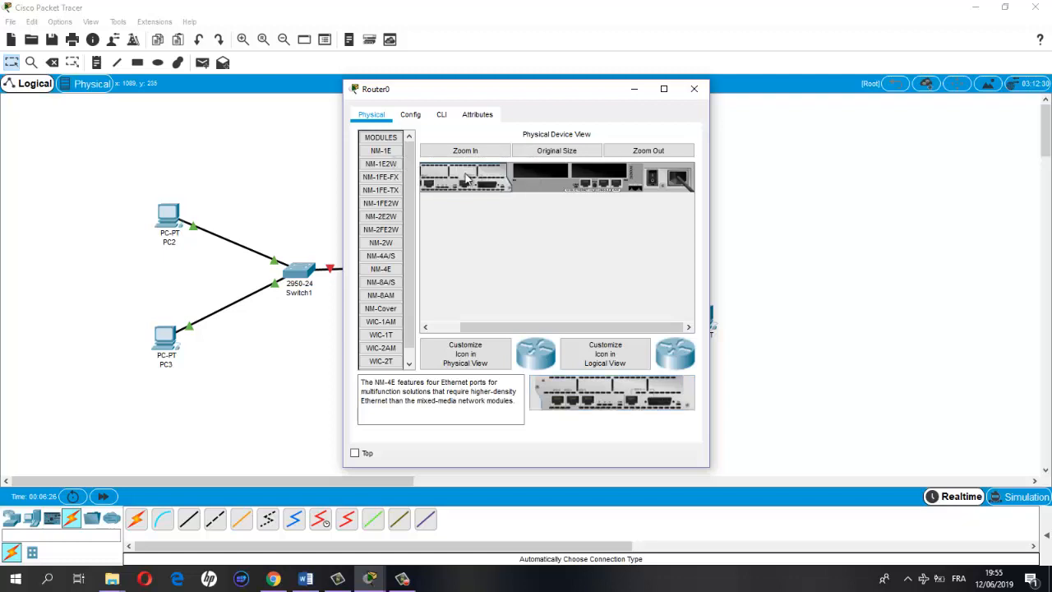
{"action": "mouse_move", "coordinate": [570, 327]}
{"action": "left_mouse_down"}
{"action": "mouse_move", "coordinate": [541, 327]}
{"action": "mouse_move", "coordinate": [587, 321]}
{"action": "left_mouse_up"}
{"action": "left_click", "coordinate": [694, 88]}
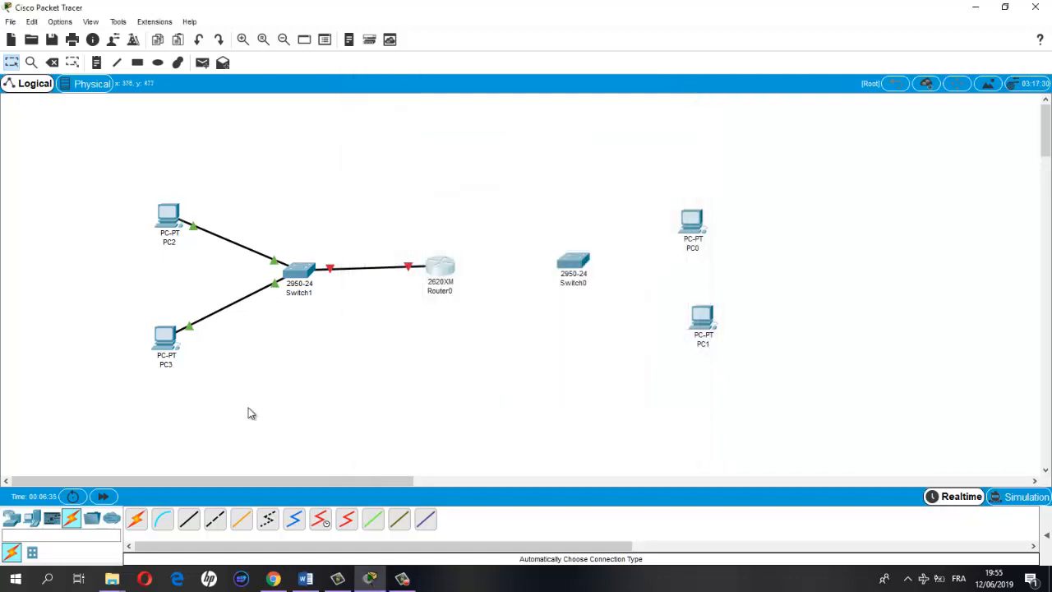
Connect Router0 to Switch0 using the automatic connection type
{"action": "left_click", "coordinate": [136, 522]}
{"action": "left_click", "coordinate": [441, 270]}
{"action": "left_click", "coordinate": [570, 265]}
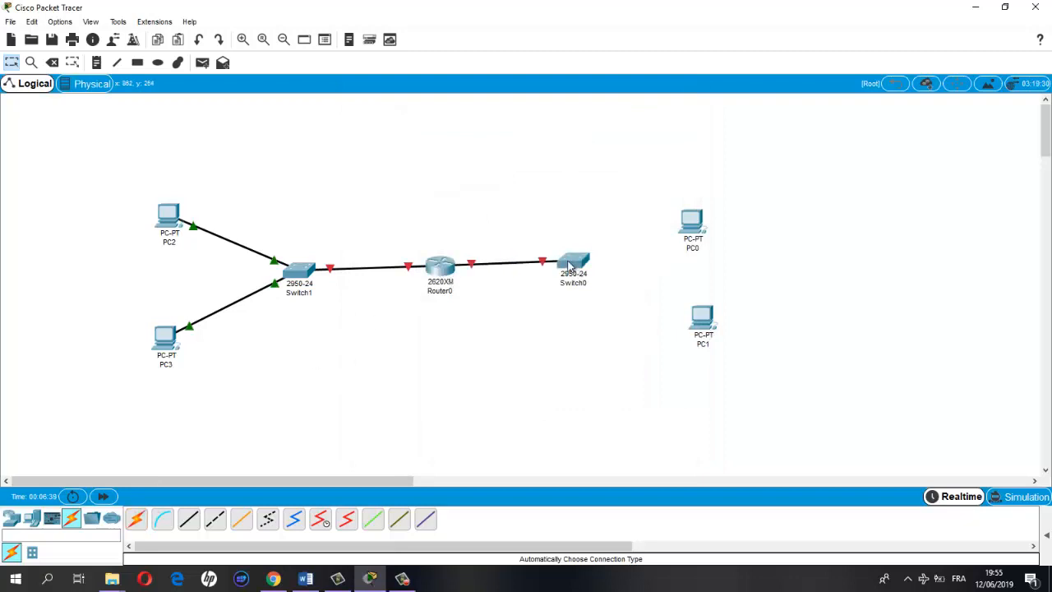
Connect FastEthernet0/2 on Switch0 to FastEthernet0 on PC0 with a copper straight-through cable
{"action": "left_click", "coordinate": [189, 522]}
{"action": "left_click", "coordinate": [577, 261]}
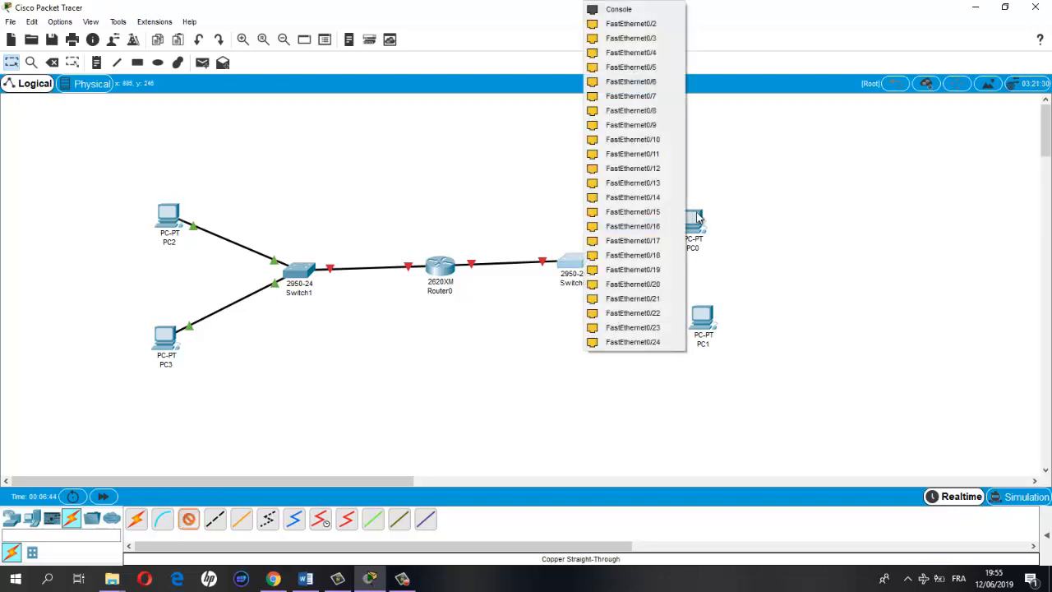
{"action": "left_click", "coordinate": [670, 24]}
{"action": "left_click", "coordinate": [690, 219]}
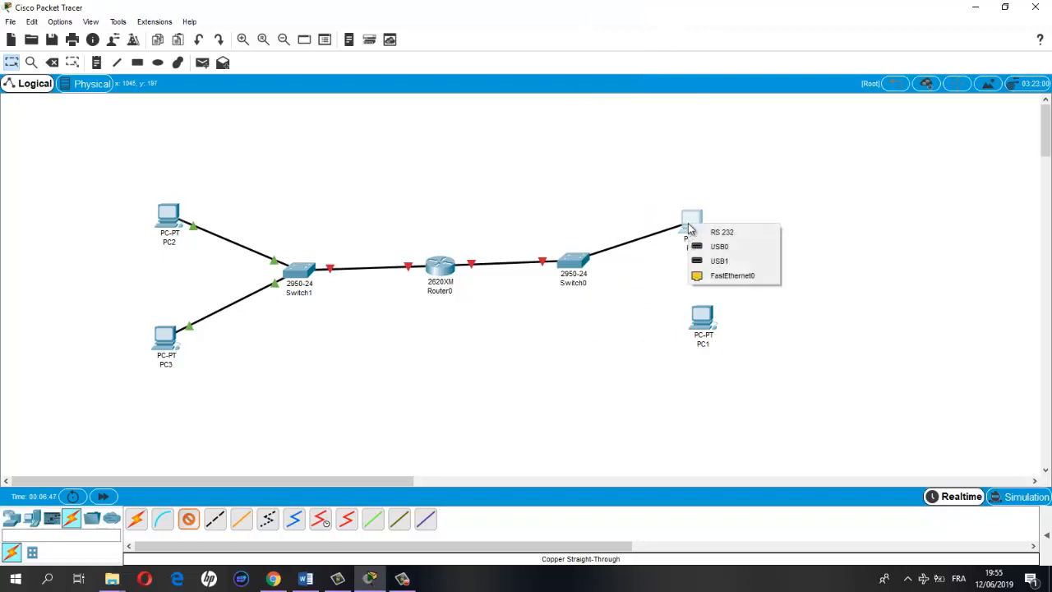
{"action": "left_click", "coordinate": [717, 276]}
Connect Switch0 to PC1 using the automatic connection type
{"action": "left_click", "coordinate": [136, 517]}
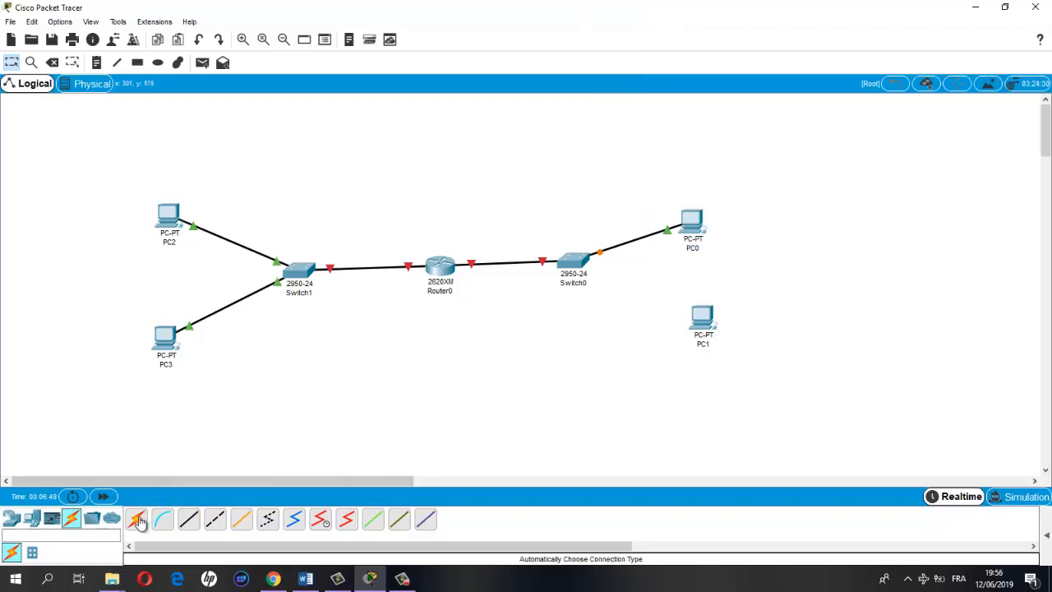
{"action": "left_click", "coordinate": [580, 267]}
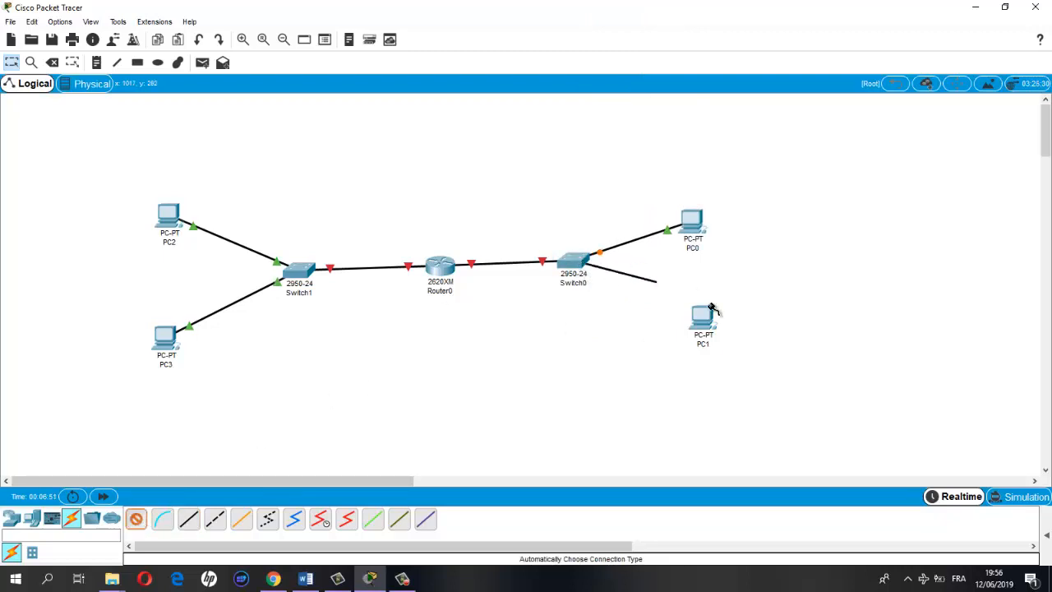
{"action": "left_click", "coordinate": [700, 318]}
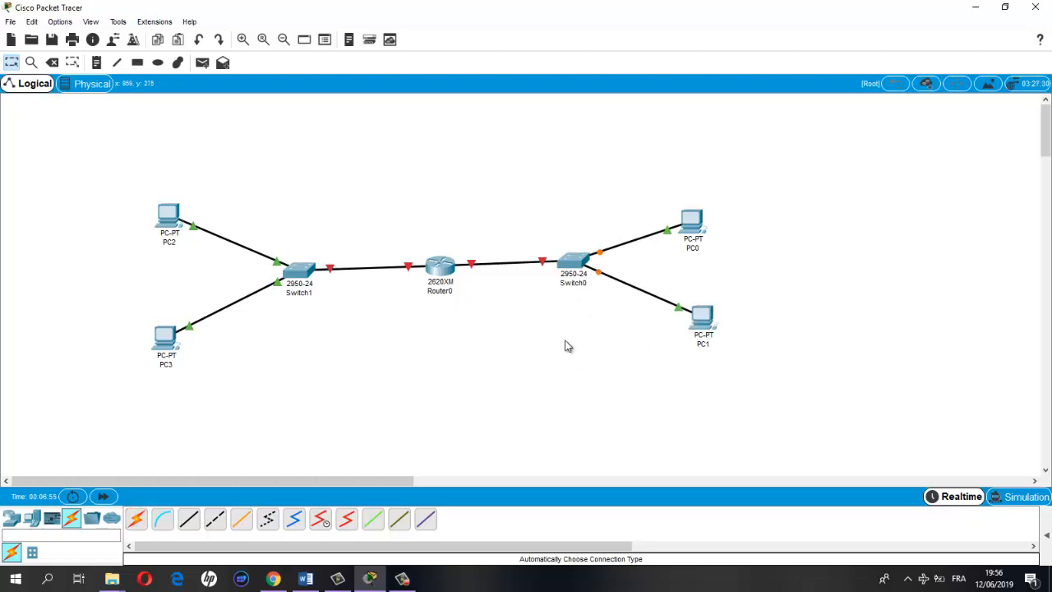
{"action": "left_click", "coordinate": [401, 579]}
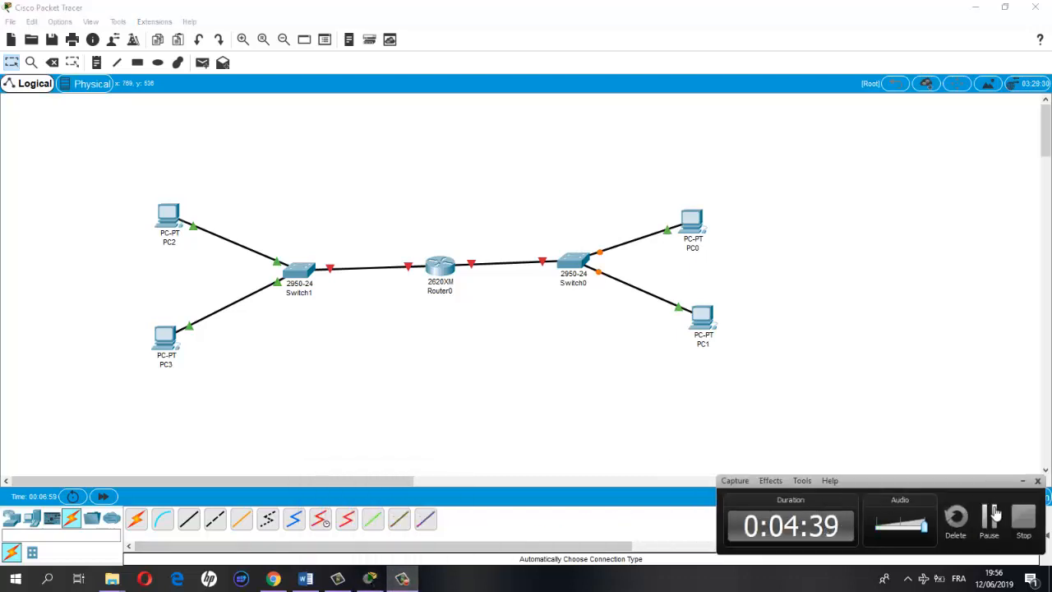
{"action": "left_click", "coordinate": [988, 516]}
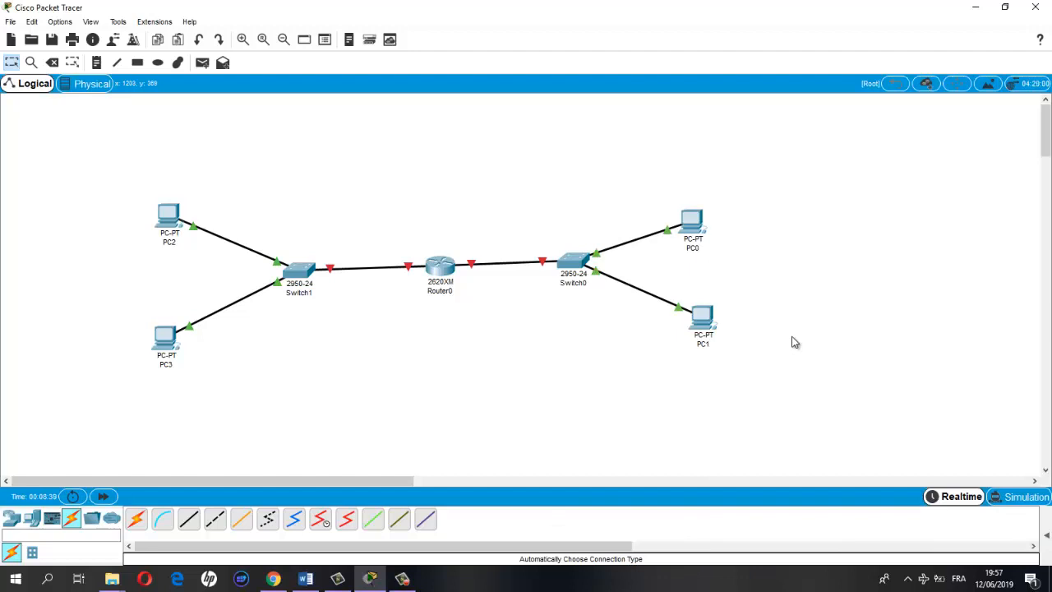
Draw a pink filled ellipse without outline around Switch0, PC0 and PC1
{"action": "left_click", "coordinate": [158, 63]}
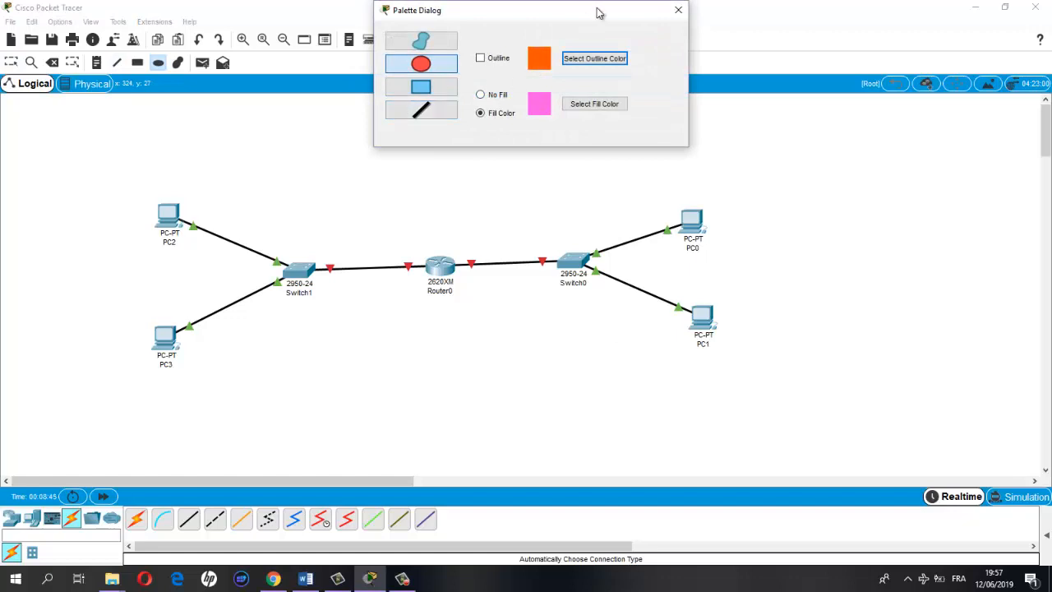
{"action": "left_click_drag", "start_coordinate": [580, 12], "coordinate": [342, 22]}
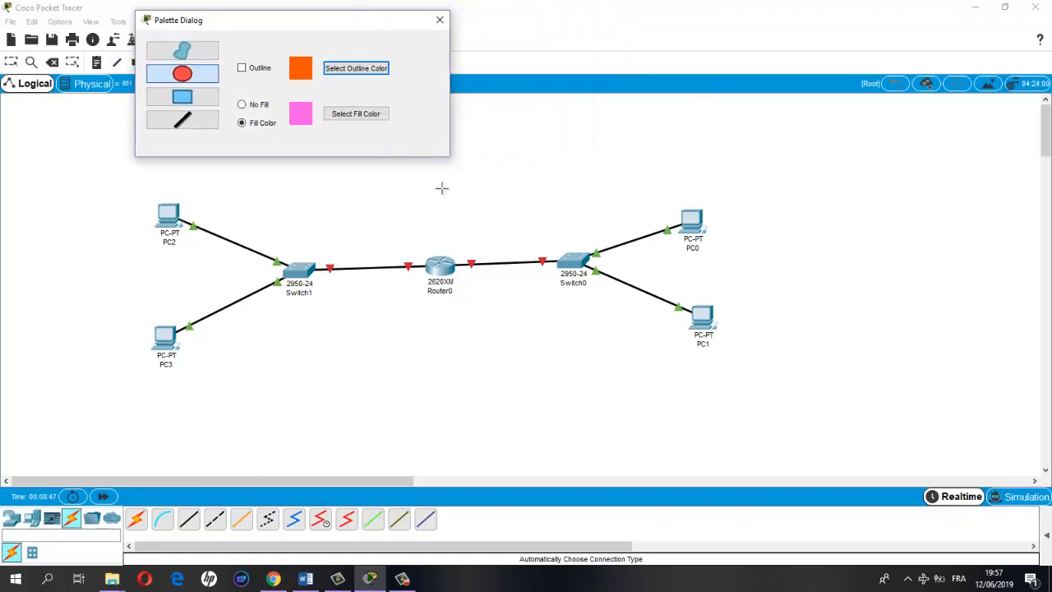
{"action": "left_click_drag", "start_coordinate": [467, 154], "coordinate": [772, 398]}
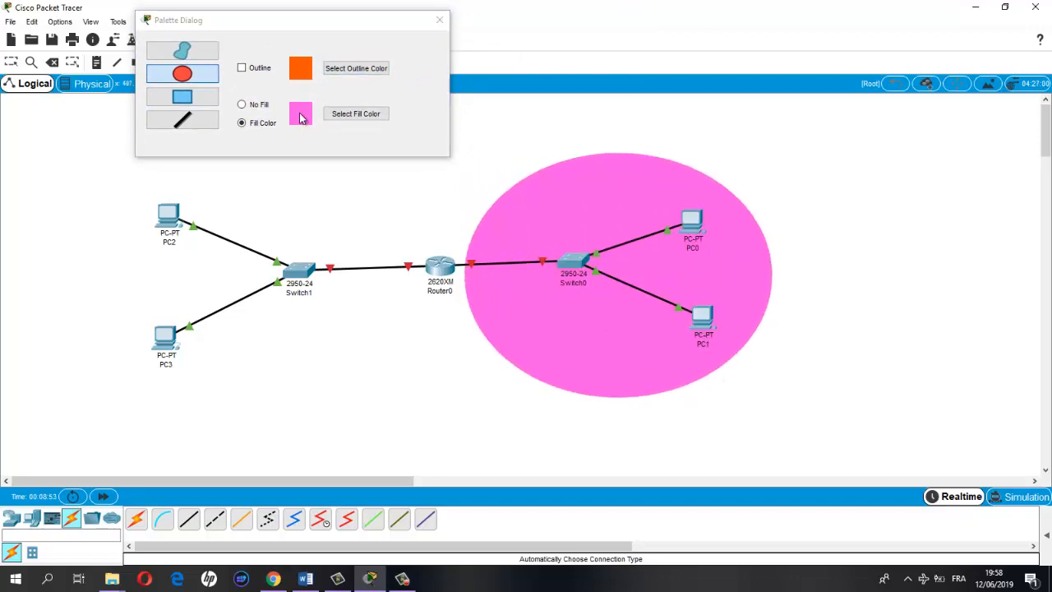
Set the fill colour to blue #0055ff and draw an ellipse around PC2, PC3 and Switch1, plus a larger one over it
{"action": "left_click", "coordinate": [353, 120]}
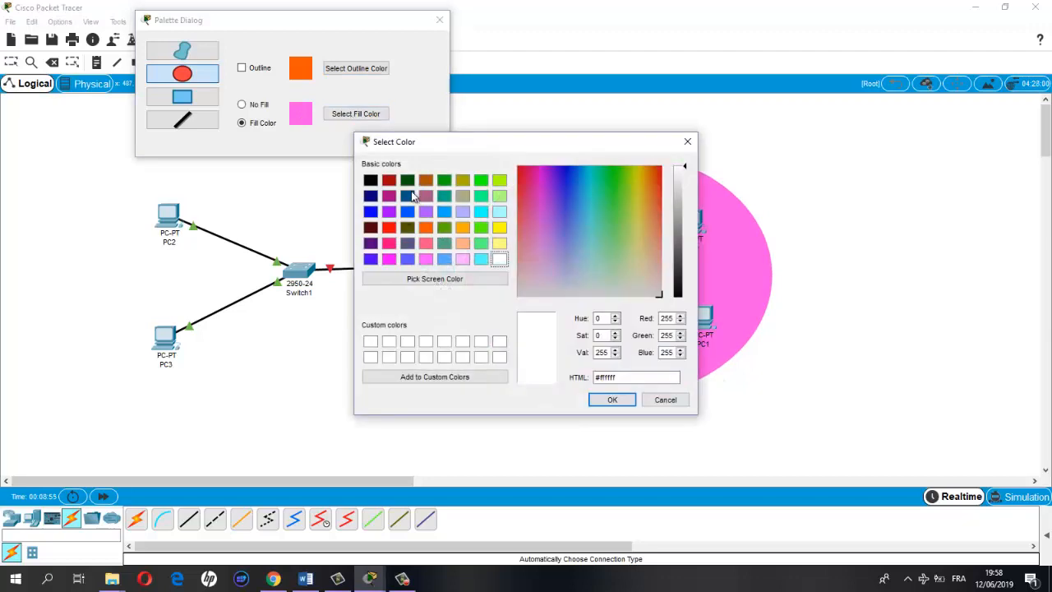
{"action": "left_click", "coordinate": [410, 215]}
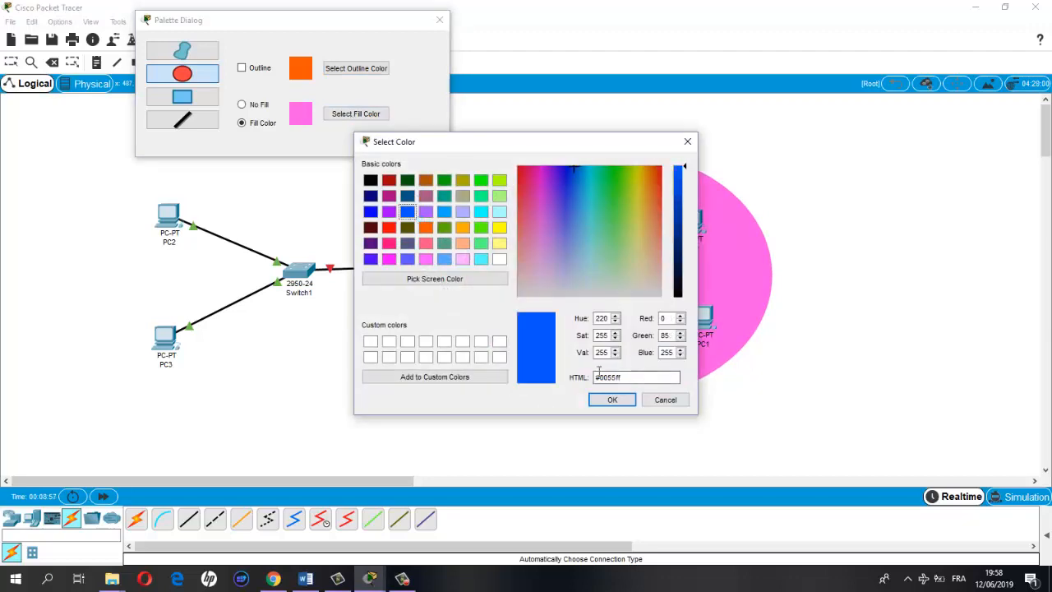
{"action": "left_click", "coordinate": [612, 400]}
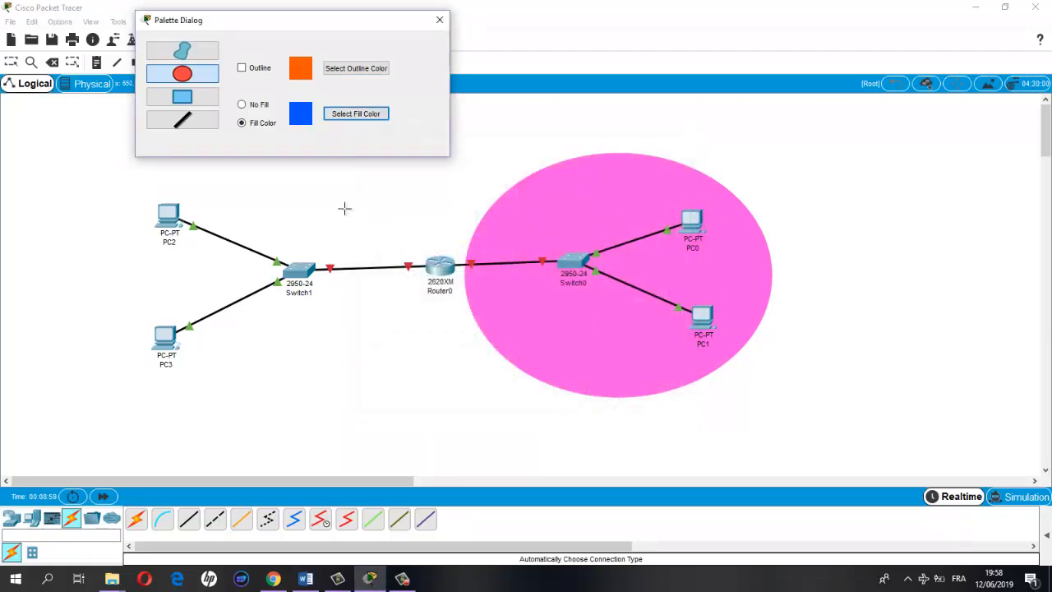
{"action": "left_click_drag", "start_coordinate": [390, 180], "coordinate": [82, 401]}
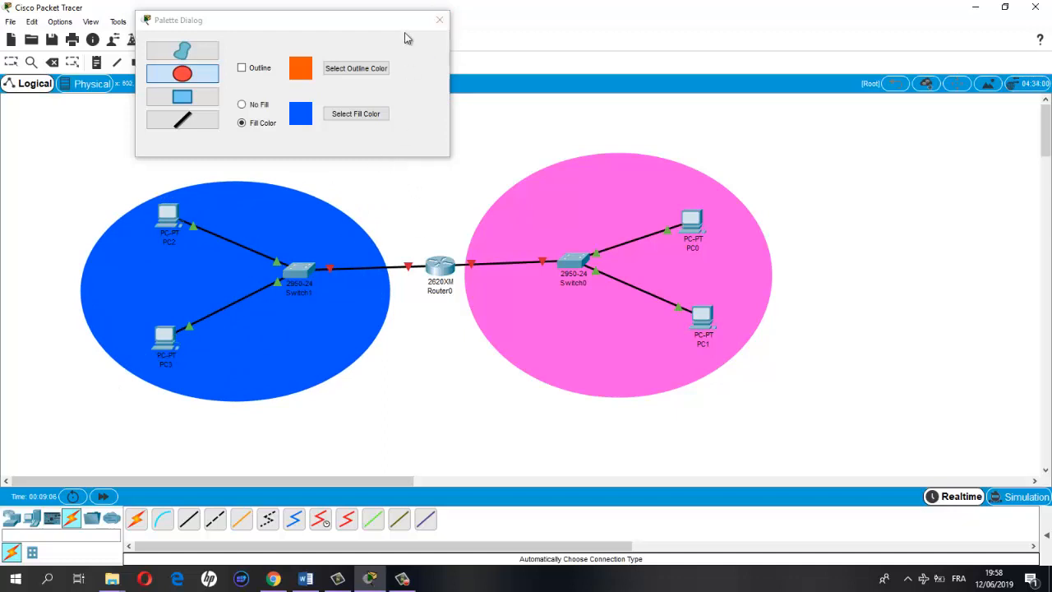
{"action": "left_click_drag", "start_coordinate": [416, 181], "coordinate": [18, 444]}
{"action": "left_click", "coordinate": [438, 20]}
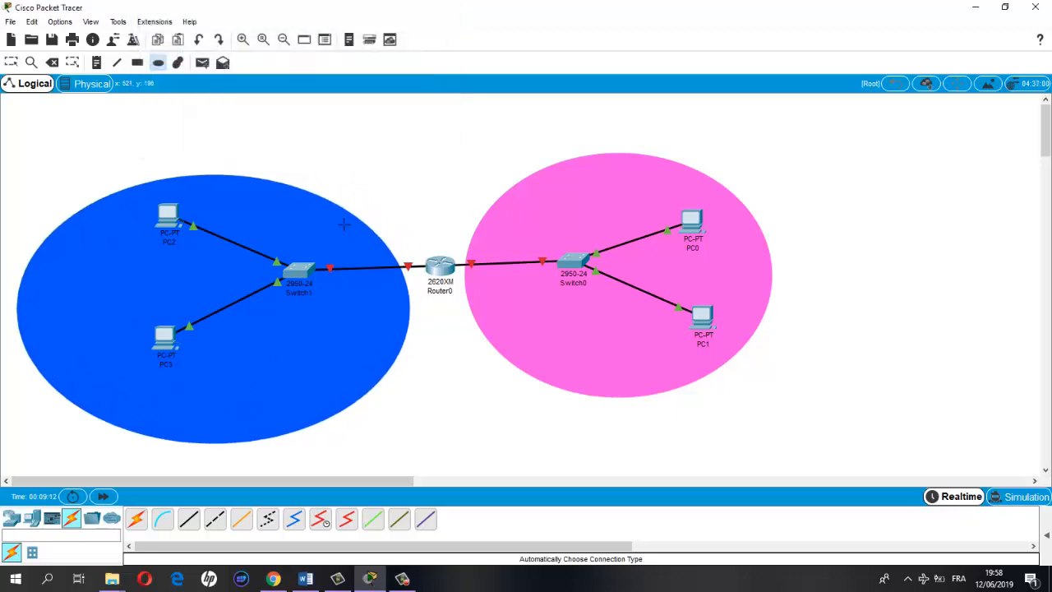
Shift the larger blue ellipse towards Router0 and delete the smaller blue ellipse underneath it
{"action": "left_click", "coordinate": [12, 62]}
{"action": "left_click_drag", "start_coordinate": [302, 218], "coordinate": [325, 217]}
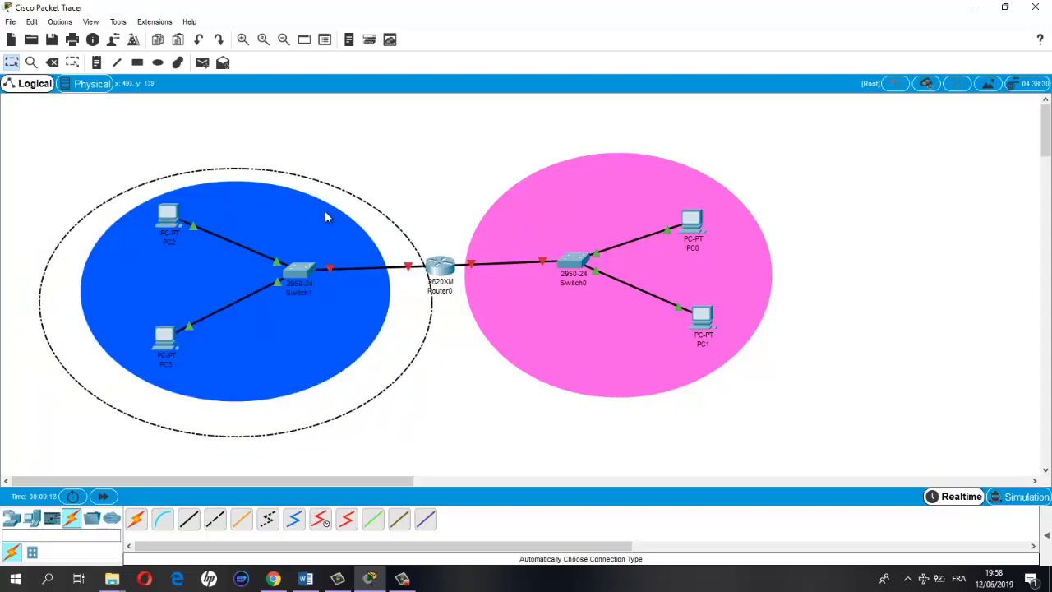
{"action": "left_click", "coordinate": [346, 322]}
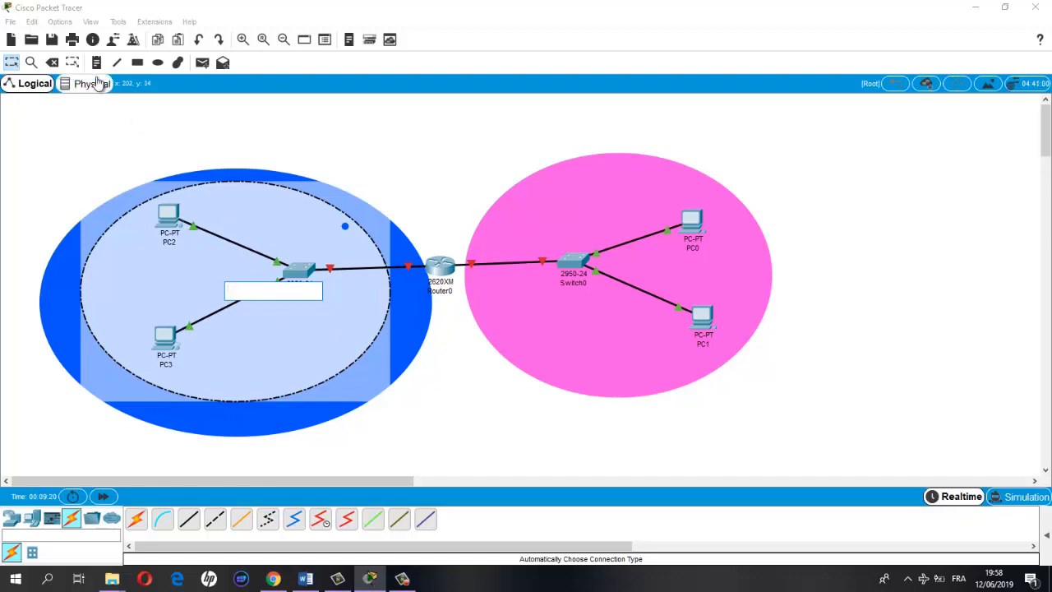
{"action": "left_click", "coordinate": [55, 64]}
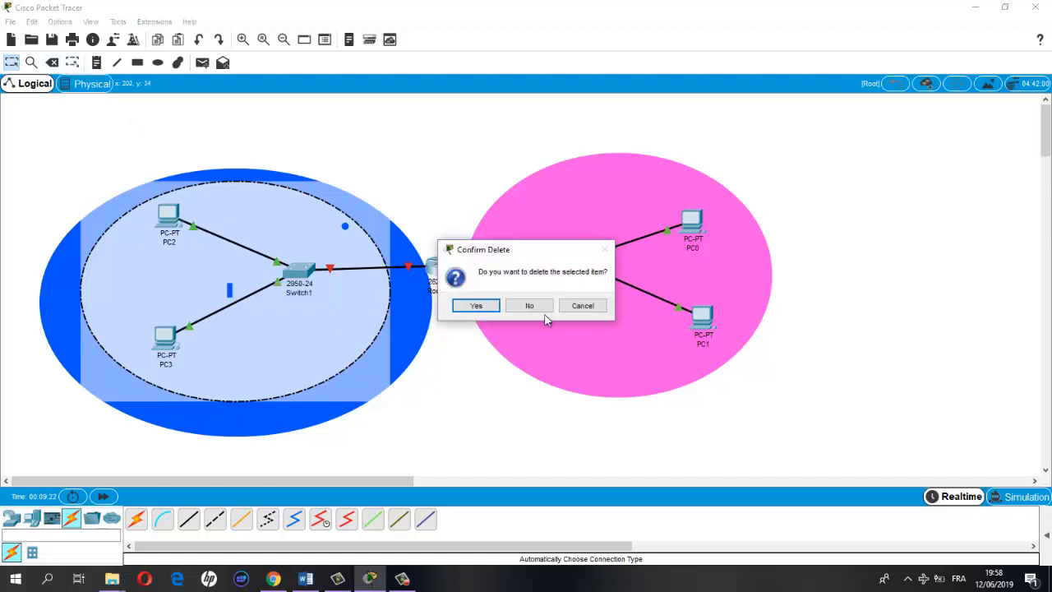
{"action": "left_click", "coordinate": [485, 305]}
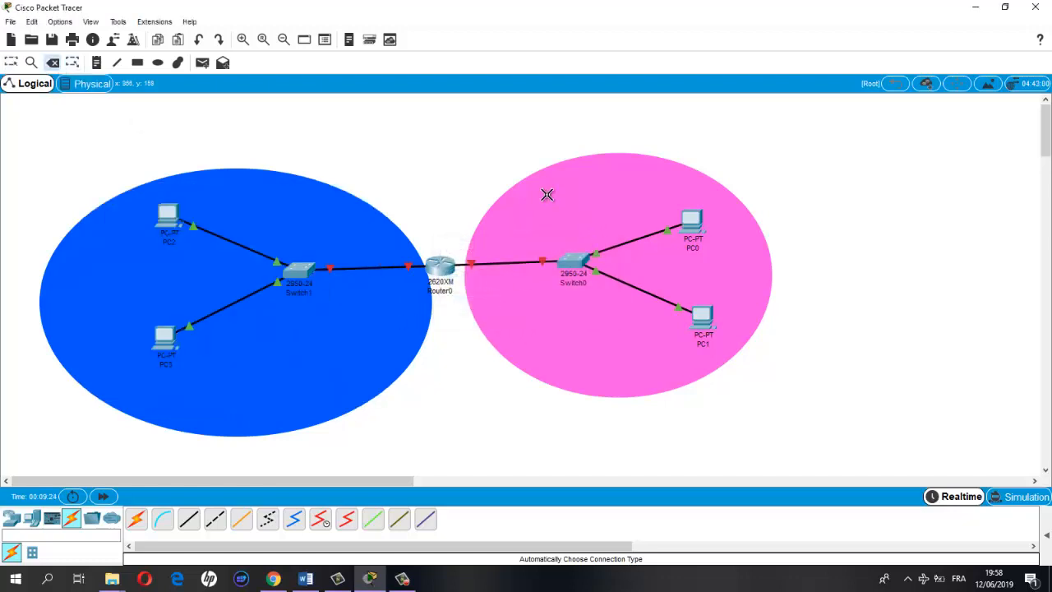
Move the pink ellipse slightly towards Router0 so its edge touches the router
{"action": "left_click", "coordinate": [11, 63]}
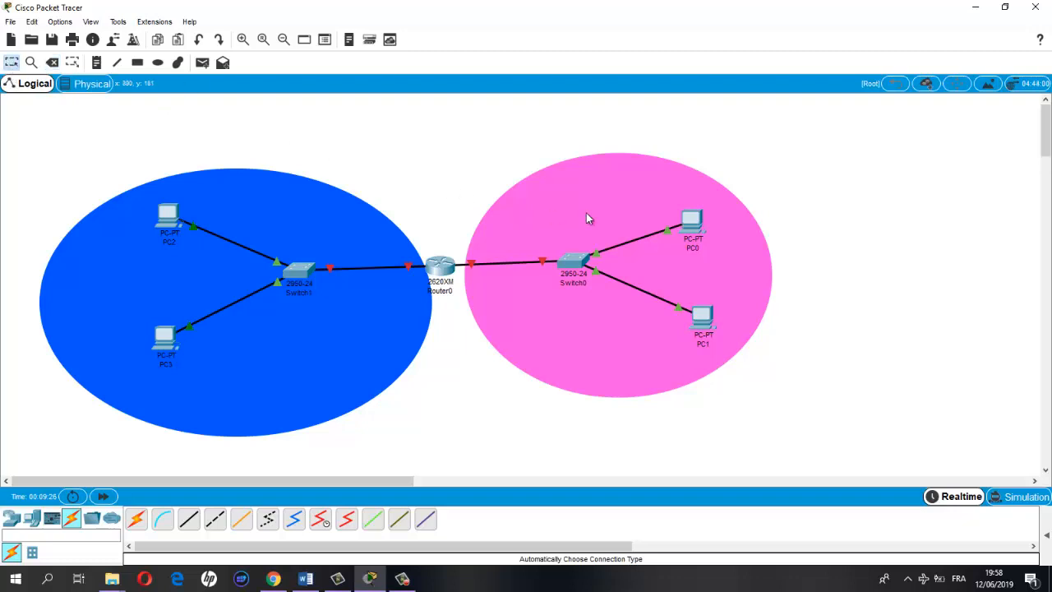
{"action": "left_click", "coordinate": [588, 218]}
{"action": "left_click_drag", "start_coordinate": [573, 221], "coordinate": [575, 222]}
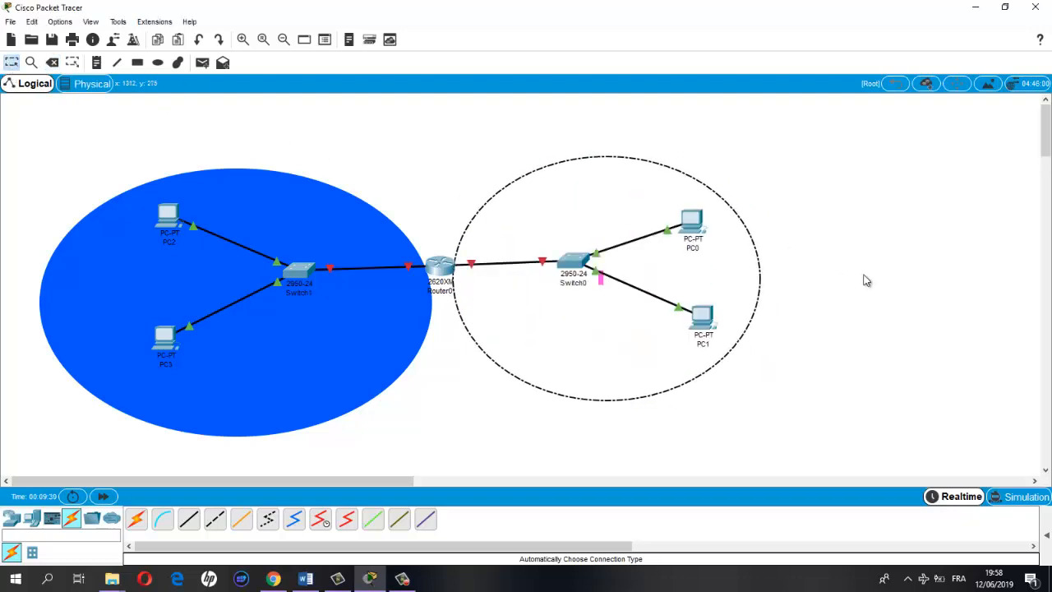
{"action": "left_click", "coordinate": [866, 280]}
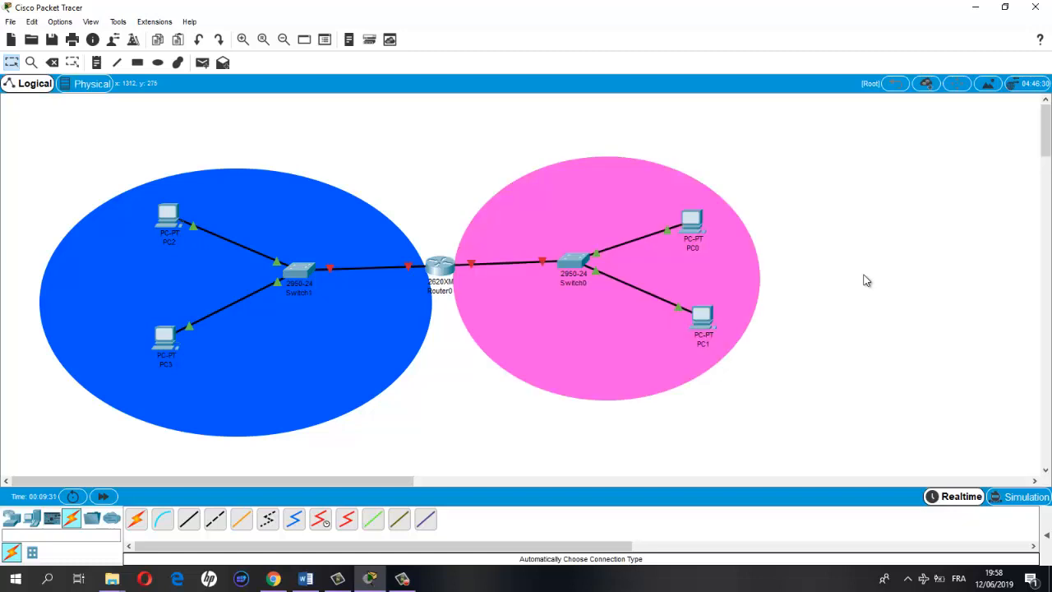
Label the pink ellipse "192.168.1.64 ING"
{"action": "left_click", "coordinate": [572, 200]}
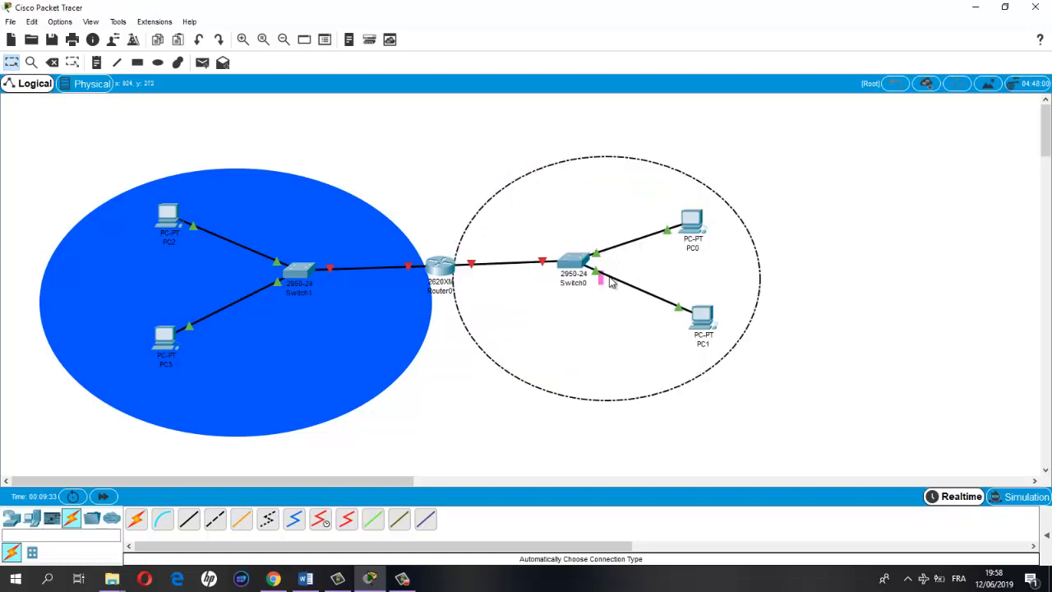
{"action": "left_click", "coordinate": [645, 272]}
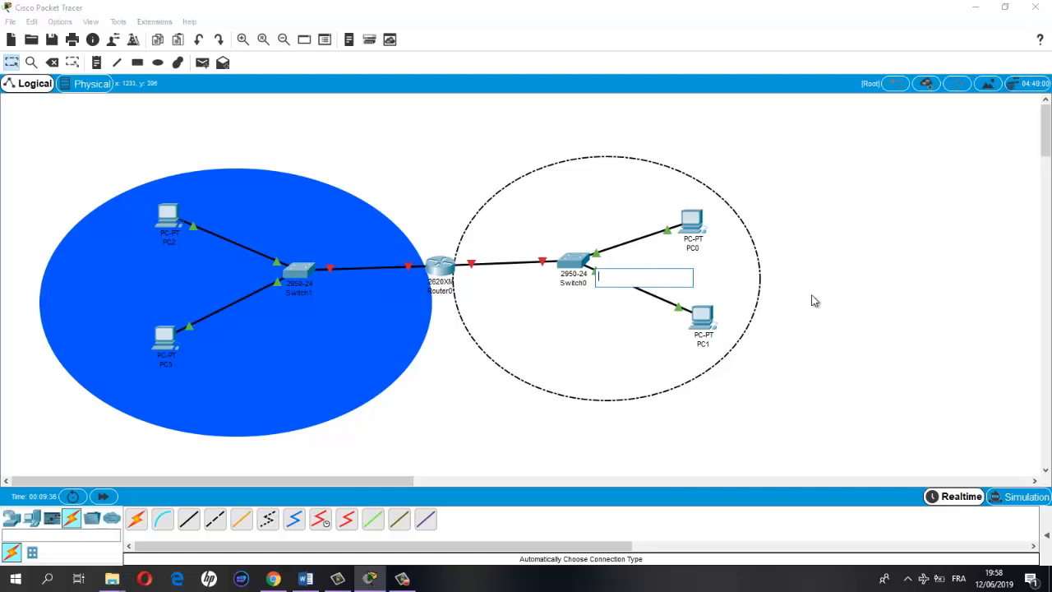
{"action": "type", "text": "192.168.1.64 ING"}
{"action": "left_click", "coordinate": [833, 345]}
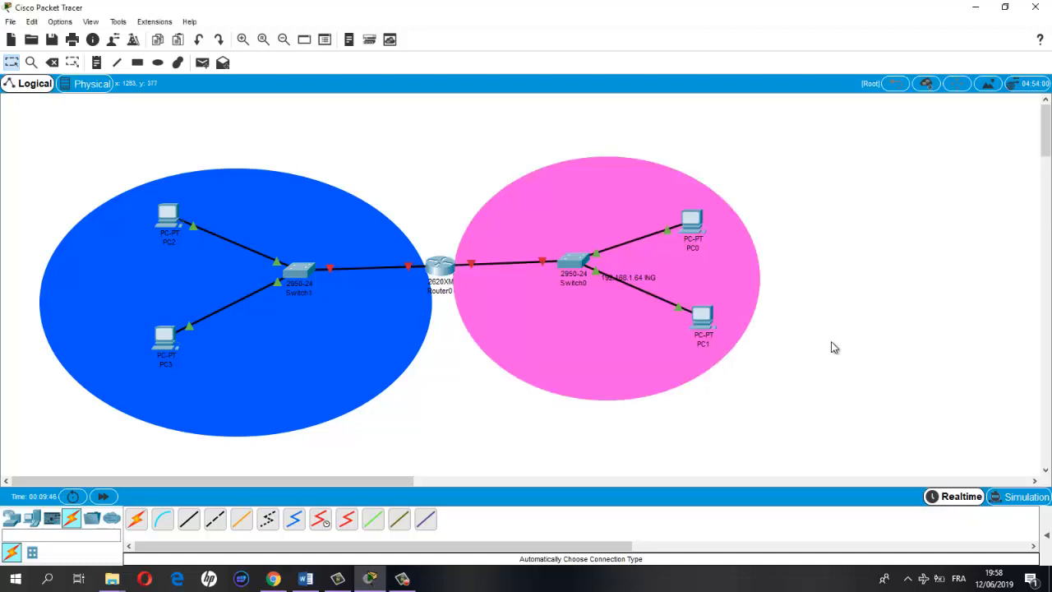
Label the blue ellipse "192.168.1.32", checking the RH network address in the Word exercise sheet
{"action": "left_click", "coordinate": [240, 318]}
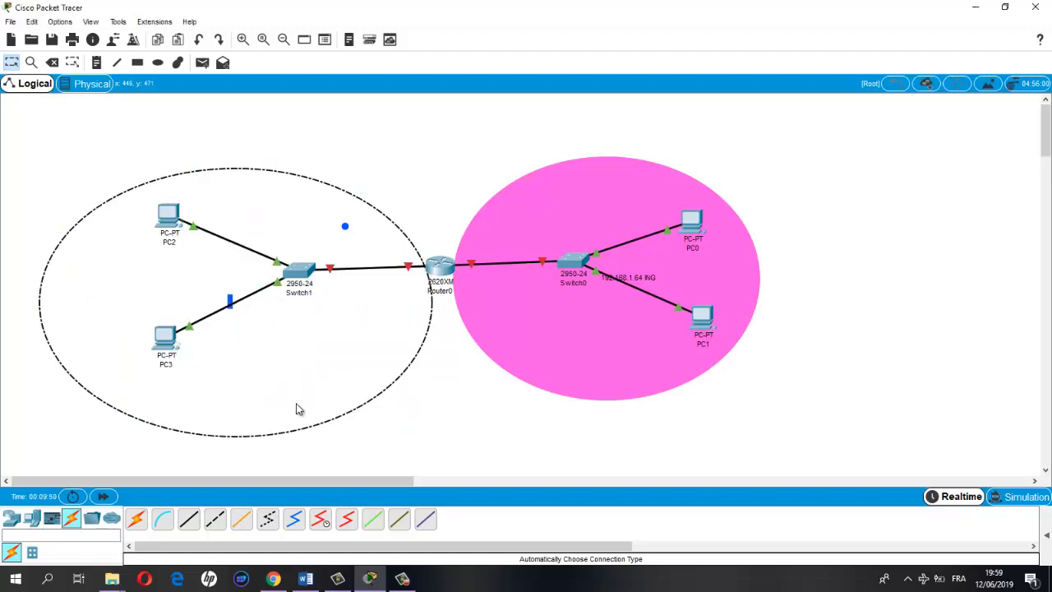
{"action": "left_click", "coordinate": [231, 303]}
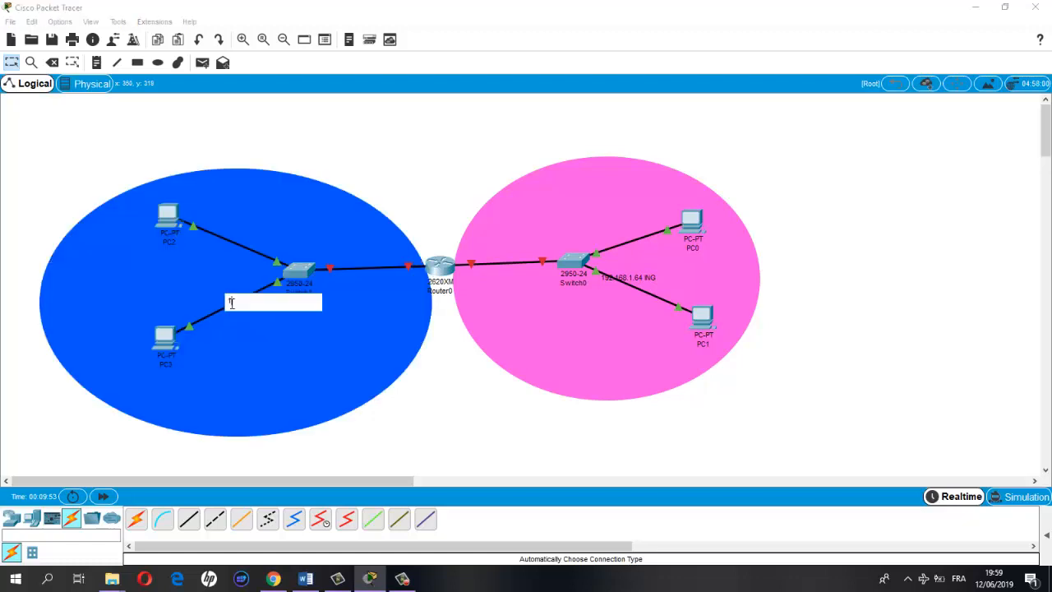
{"action": "left_click", "coordinate": [305, 578]}
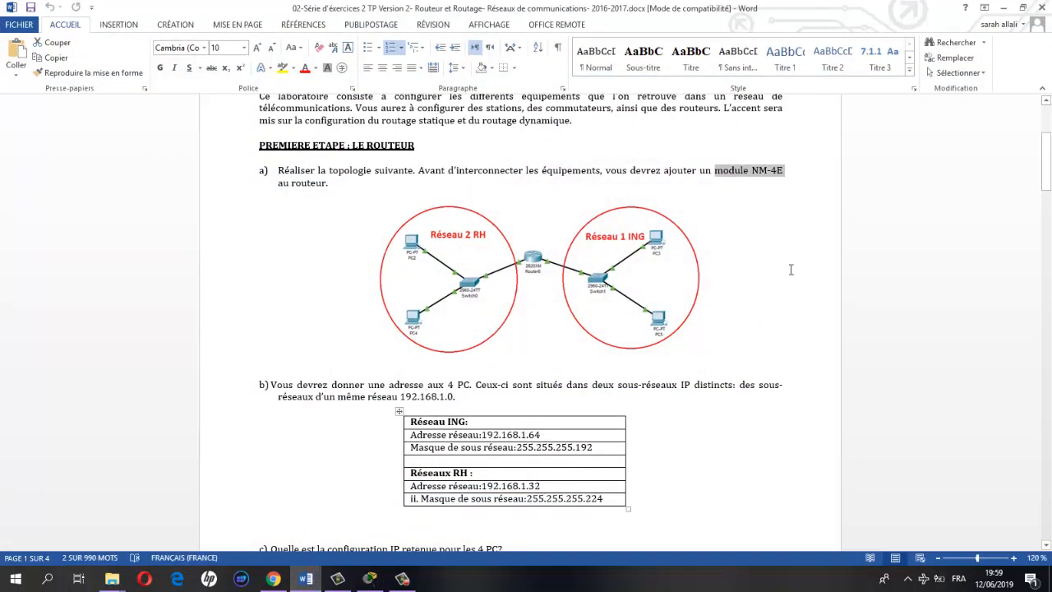
{"action": "left_click", "coordinate": [1001, 6]}
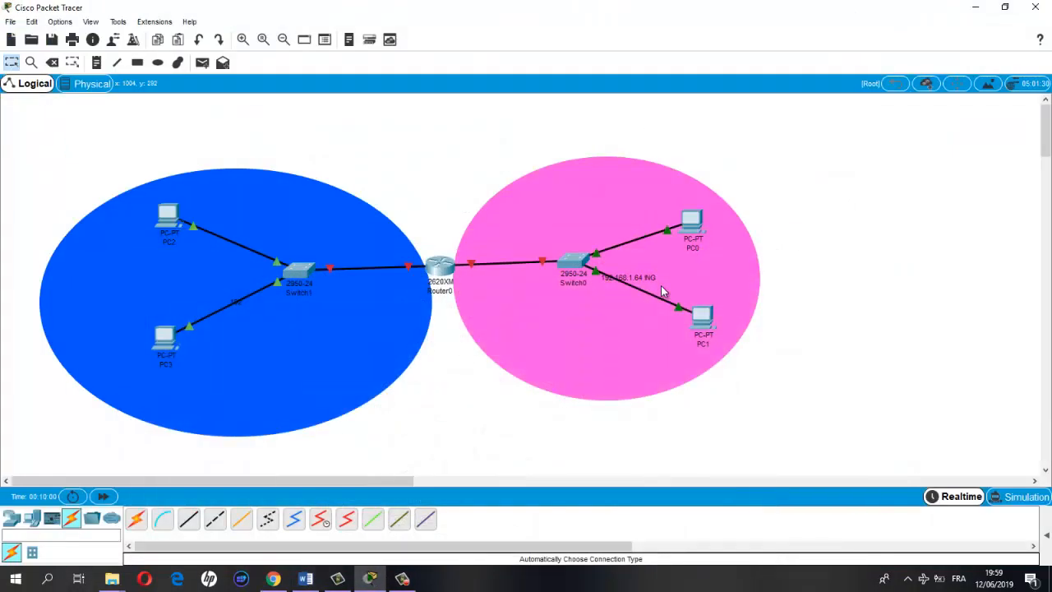
{"action": "double_click", "coordinate": [243, 304]}
{"action": "left_click", "coordinate": [244, 304]}
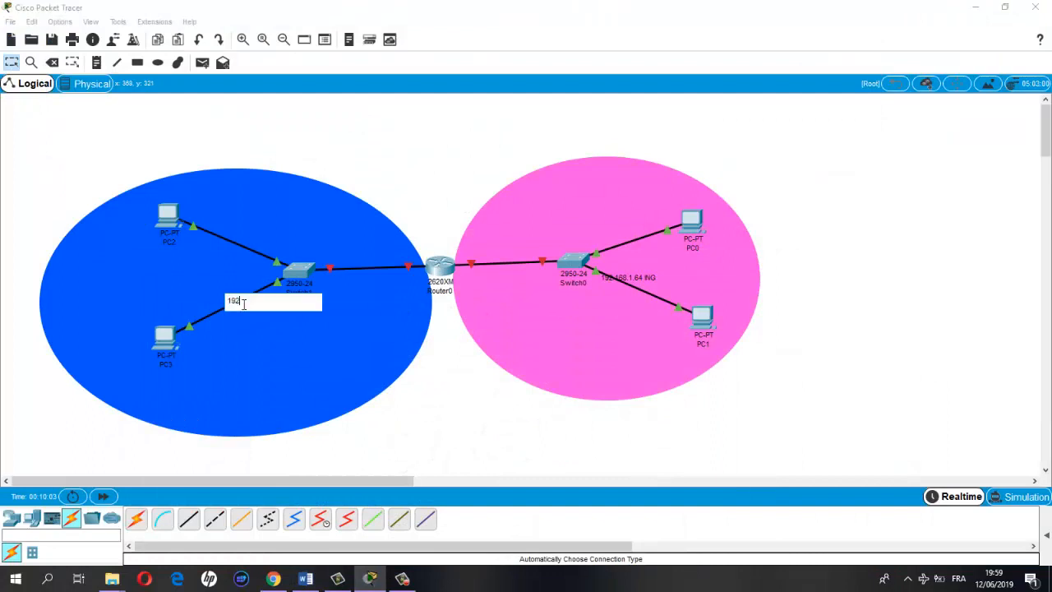
{"action": "type", "text": ".168.1.32"}
{"action": "left_click", "coordinate": [421, 387]}
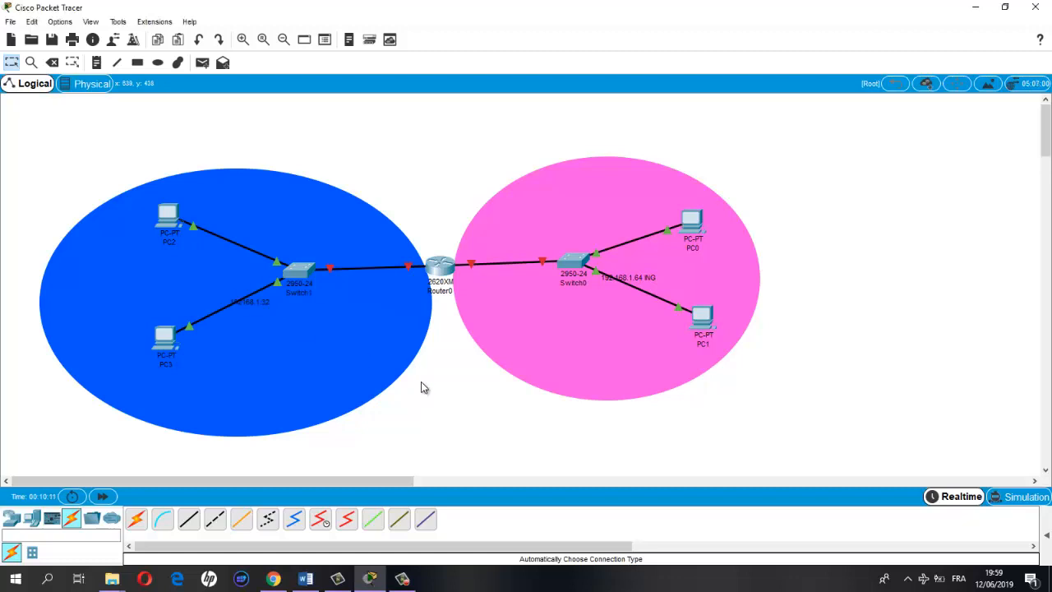
Review the subnet addresses and questions in the Word exercise sheet, and rename PC0 in Packet Tracer as 192.168.1.66
{"action": "left_click", "coordinate": [307, 579]}
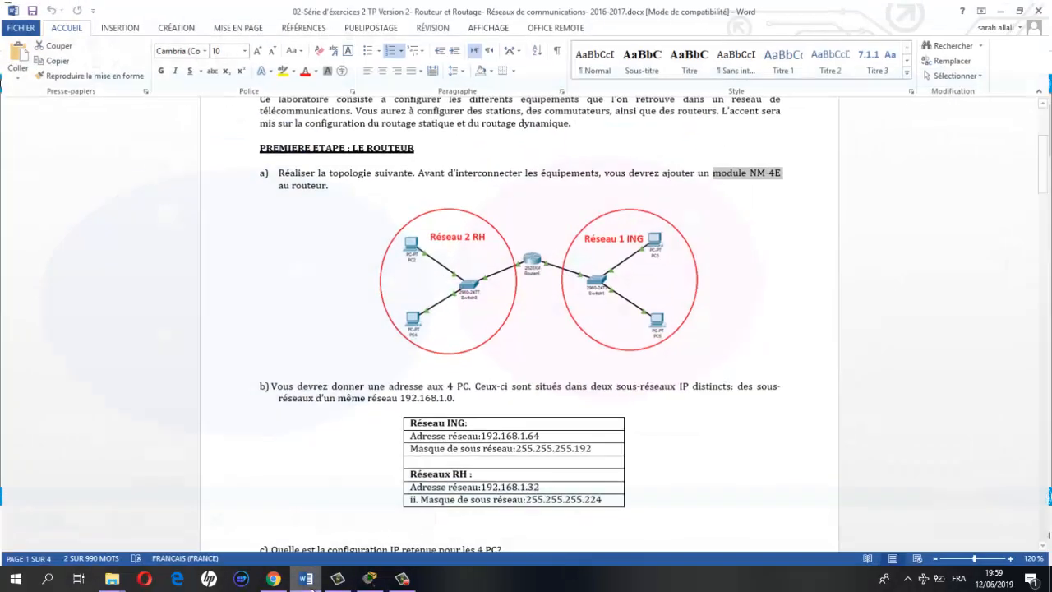
{"action": "scroll", "coordinate": [536, 481], "scroll_direction": "down", "scroll_amount": 4}
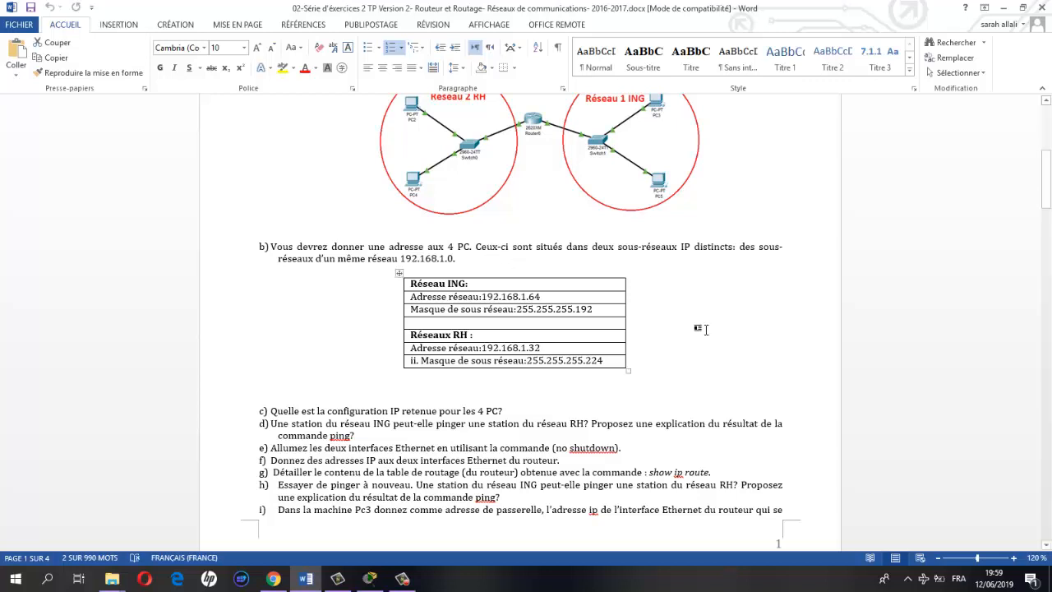
{"action": "left_click", "coordinate": [999, 9]}
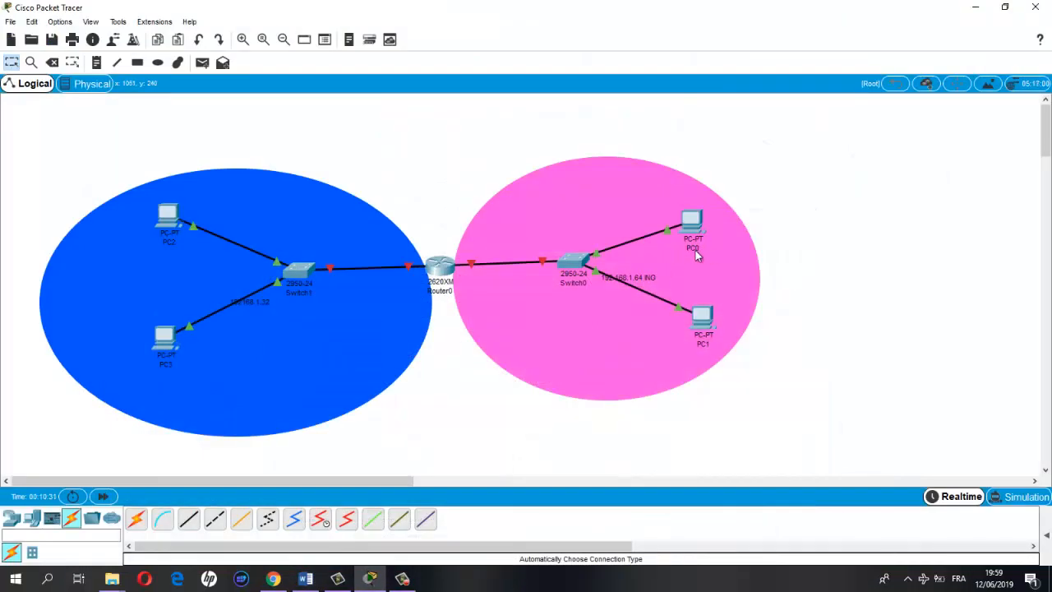
{"action": "left_click", "coordinate": [697, 249]}
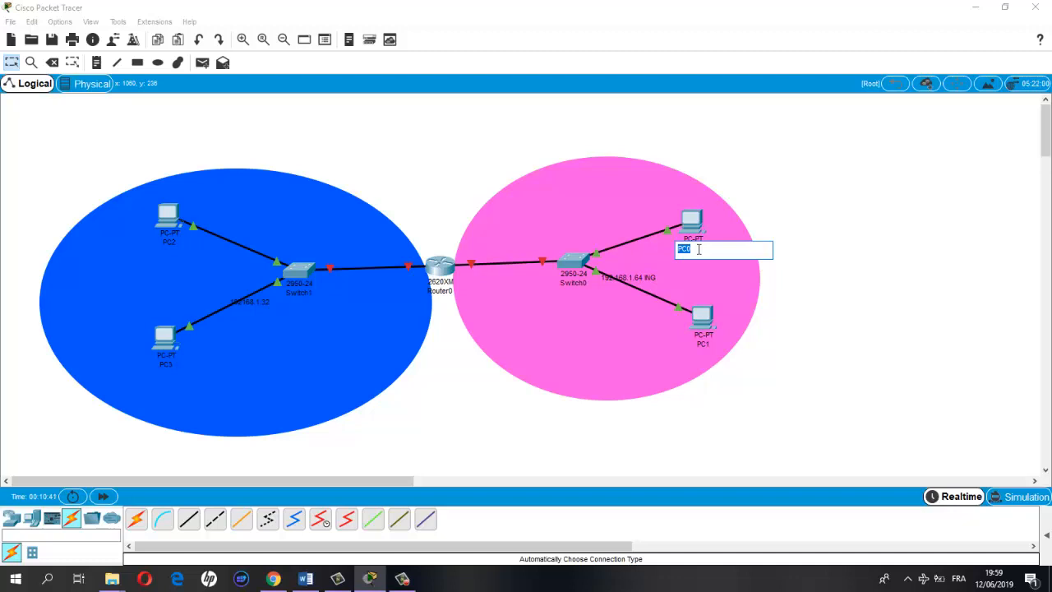
{"action": "type", "text": "192.168.1.68"}
Rename PC1 as 192.168.1.67
{"action": "left_click", "coordinate": [704, 344]}
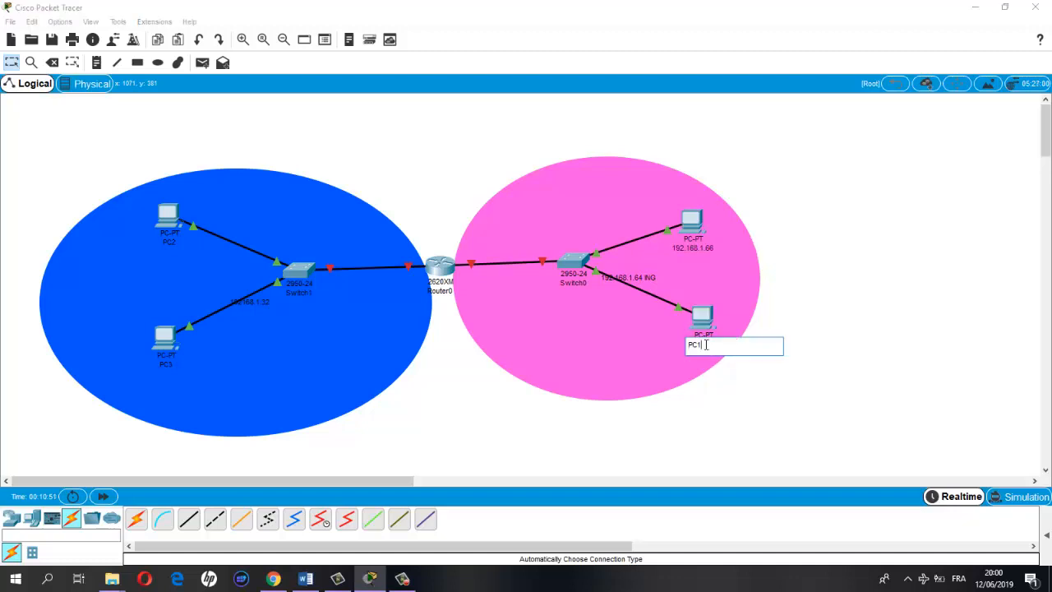
{"action": "key", "text": "BackSpace"}
{"action": "key", "text": "BackSpace"}
{"action": "type", "text": "192.168.01"}
{"action": "left_click", "coordinate": [884, 302]}
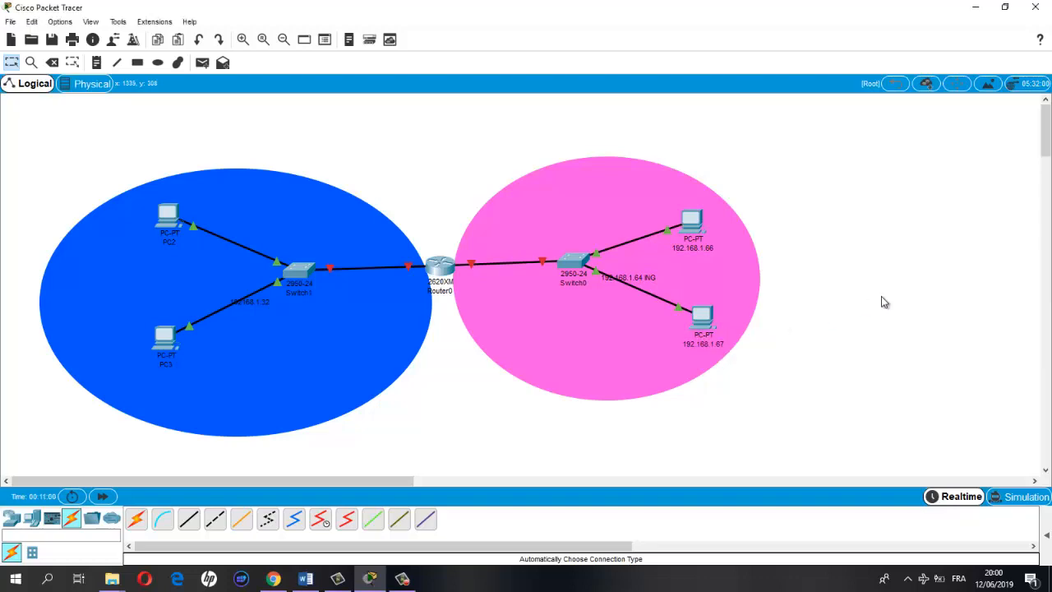
Configure the ING PC named 192.168.1.66 with static IP address 192.168.1.66 and subnet mask 255.255.255.192
{"action": "left_click", "coordinate": [690, 226]}
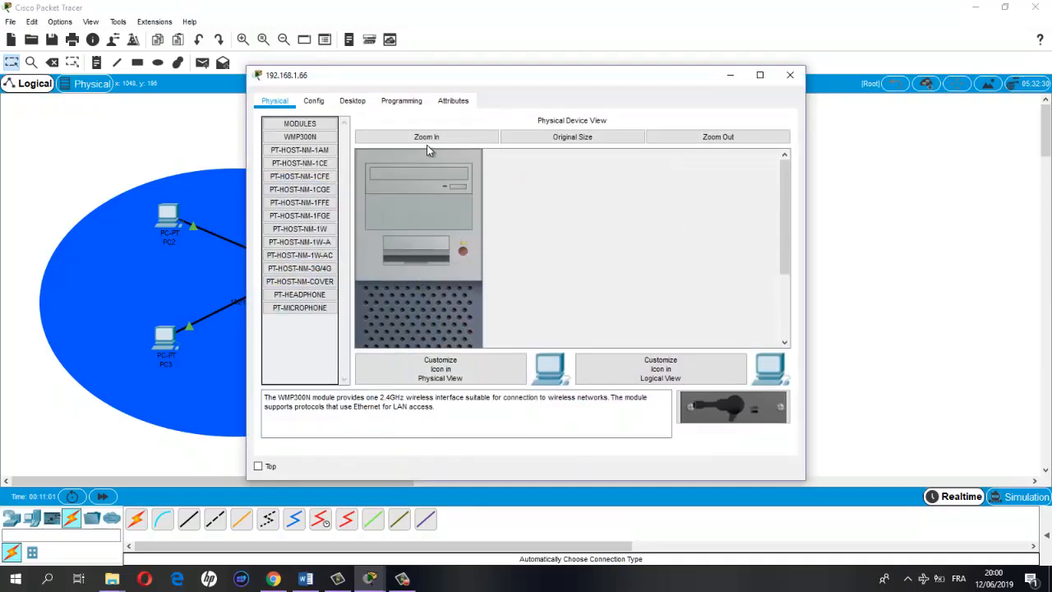
{"action": "left_click", "coordinate": [353, 101]}
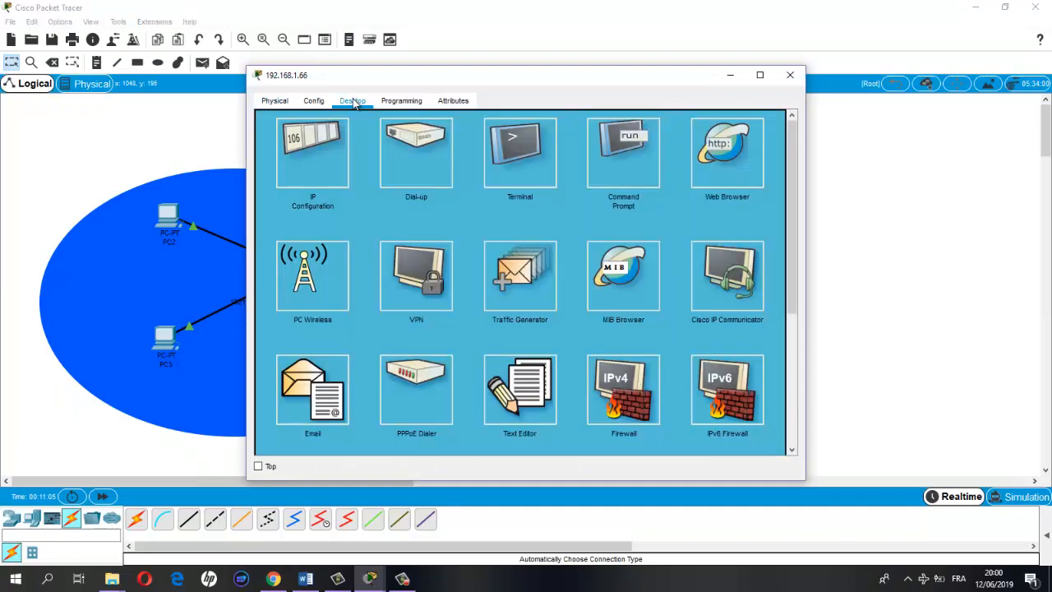
{"action": "left_click", "coordinate": [331, 155]}
{"action": "left_click", "coordinate": [479, 193]}
{"action": "type", "text": "192"}
{"action": "type", "text": ".168.1"}
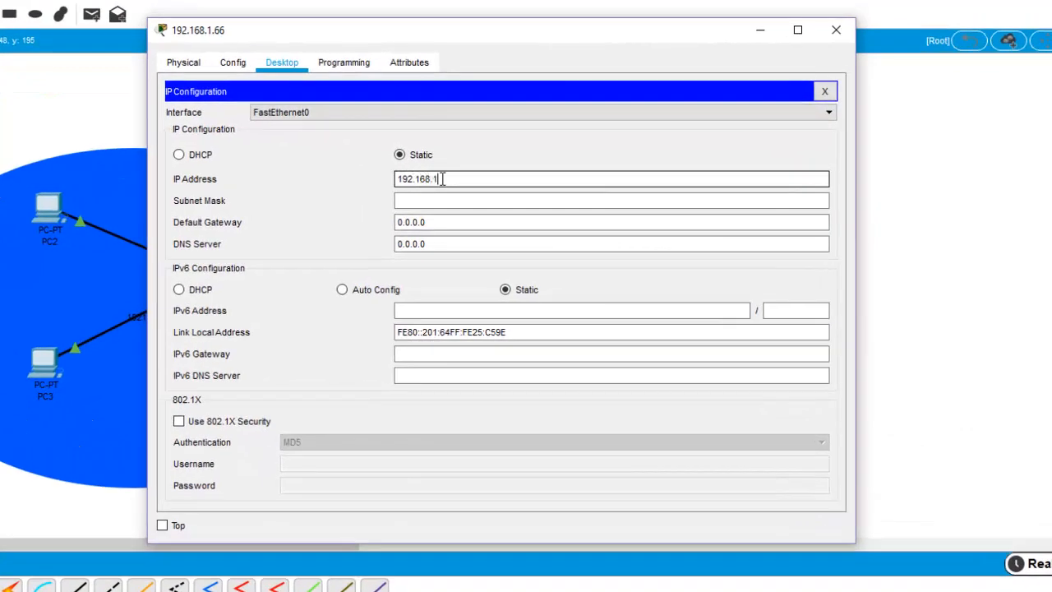
{"action": "type", "text": ".66"}
{"action": "left_click", "coordinate": [441, 199]}
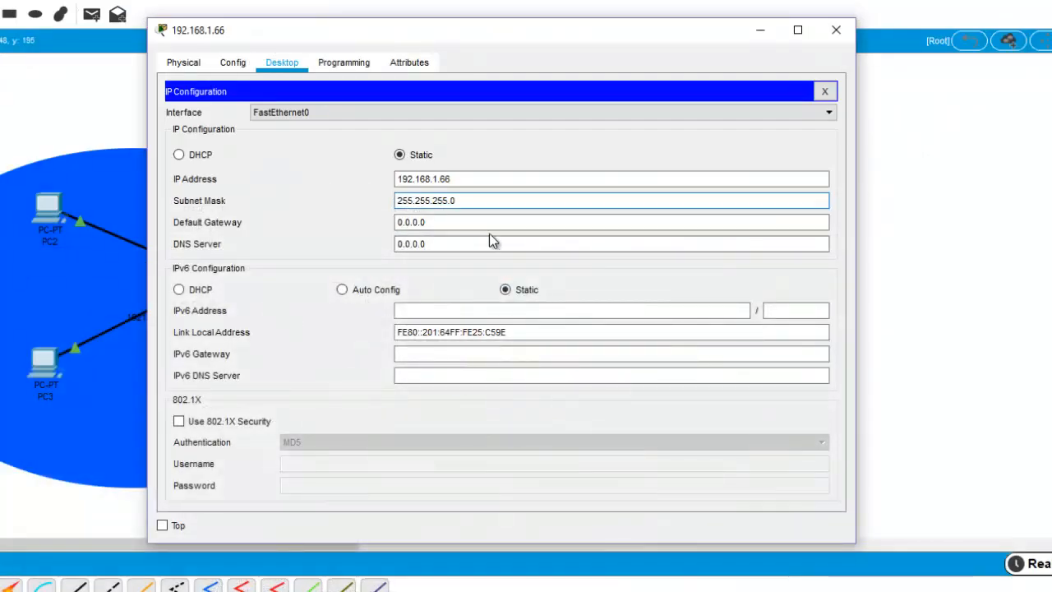
{"action": "key", "text": "BackSpace"}
{"action": "type", "text": "192"}
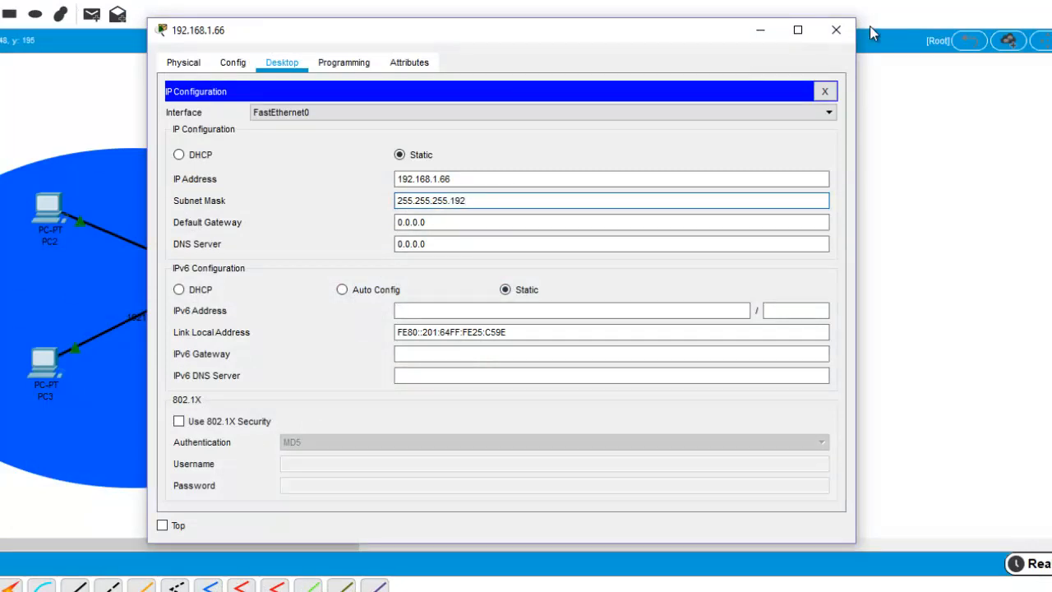
{"action": "left_click", "coordinate": [848, 32]}
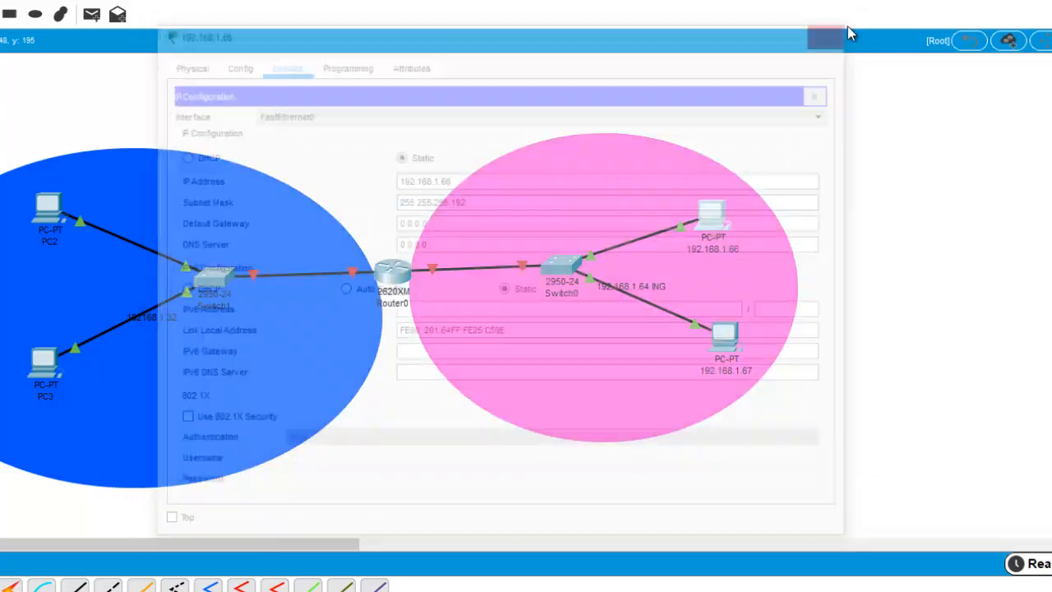
Configure the ING PC named 192.168.1.67 with static IP address 192.168.1.67 and subnet mask 255.255.255.192
{"action": "left_click", "coordinate": [727, 343]}
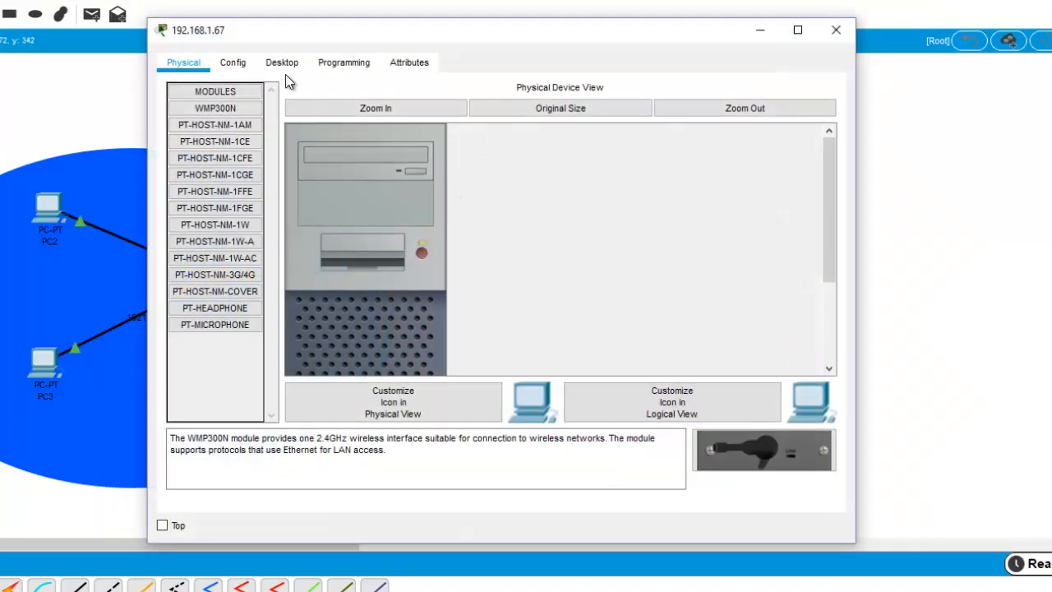
{"action": "left_click", "coordinate": [286, 59]}
{"action": "left_click", "coordinate": [272, 103]}
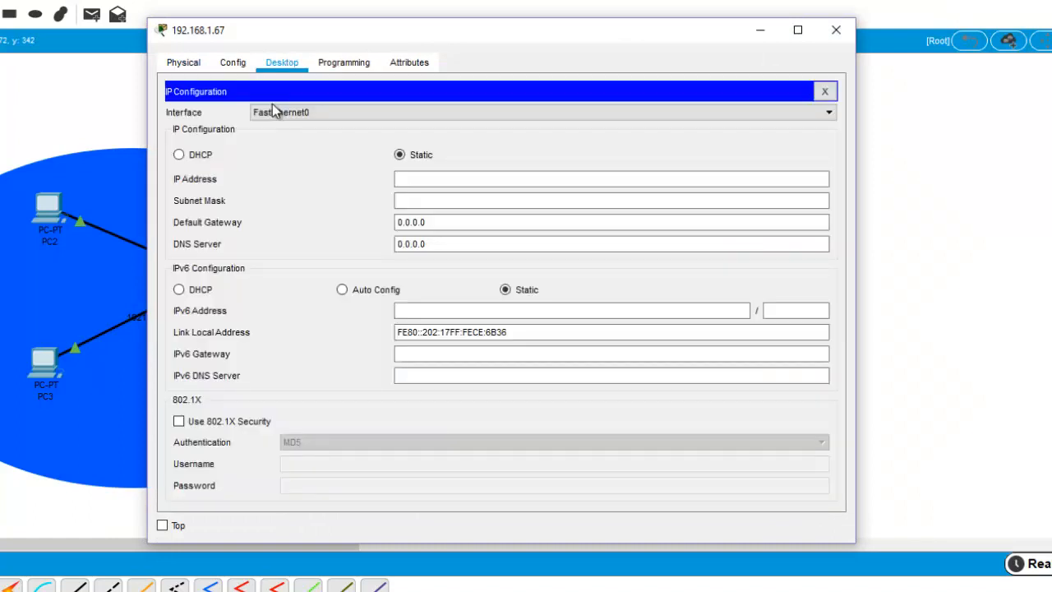
{"action": "left_click", "coordinate": [471, 178]}
{"action": "key", "text": "alt+Tab"}
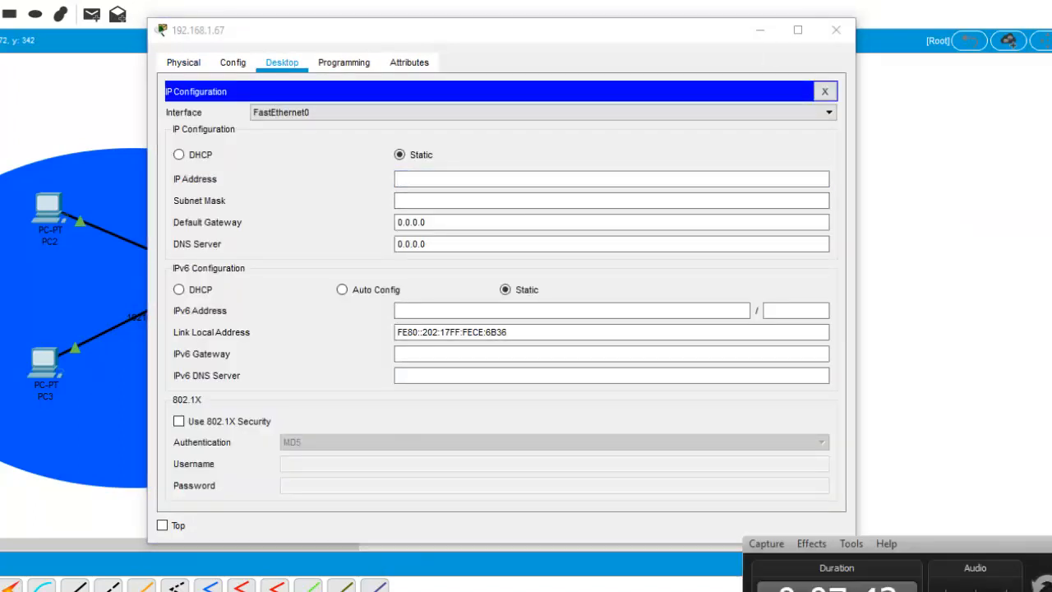
{"action": "left_click", "coordinate": [1051, 543]}
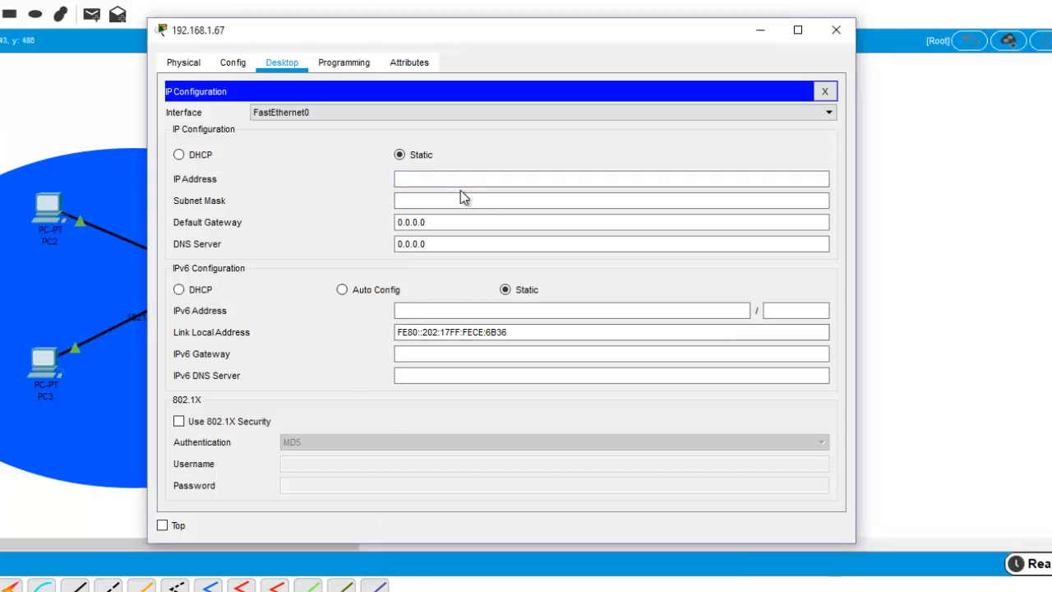
{"action": "type", "text": "192.1"}
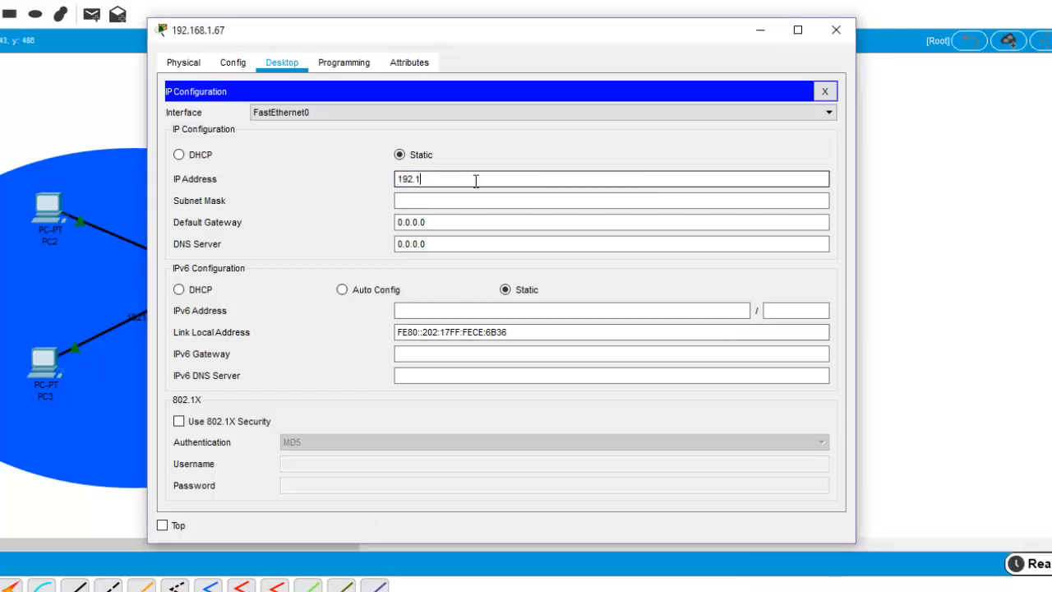
{"action": "type", "text": "68.1.67"}
{"action": "left_click", "coordinate": [476, 202]}
{"action": "left_click", "coordinate": [476, 201]}
{"action": "key", "text": "BackSpace"}
{"action": "type", "text": "192"}
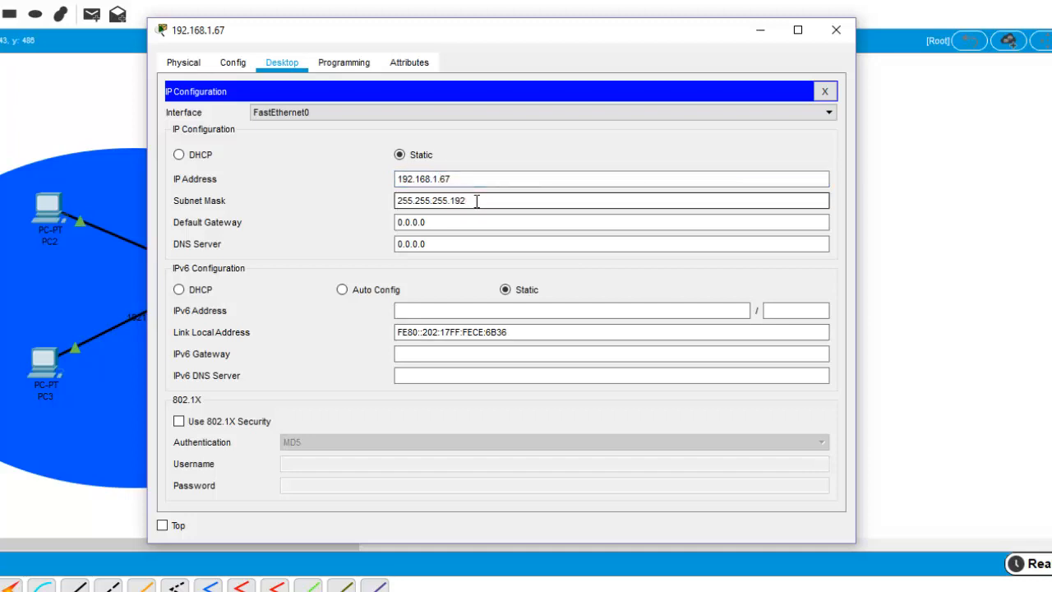
{"action": "left_click", "coordinate": [835, 33]}
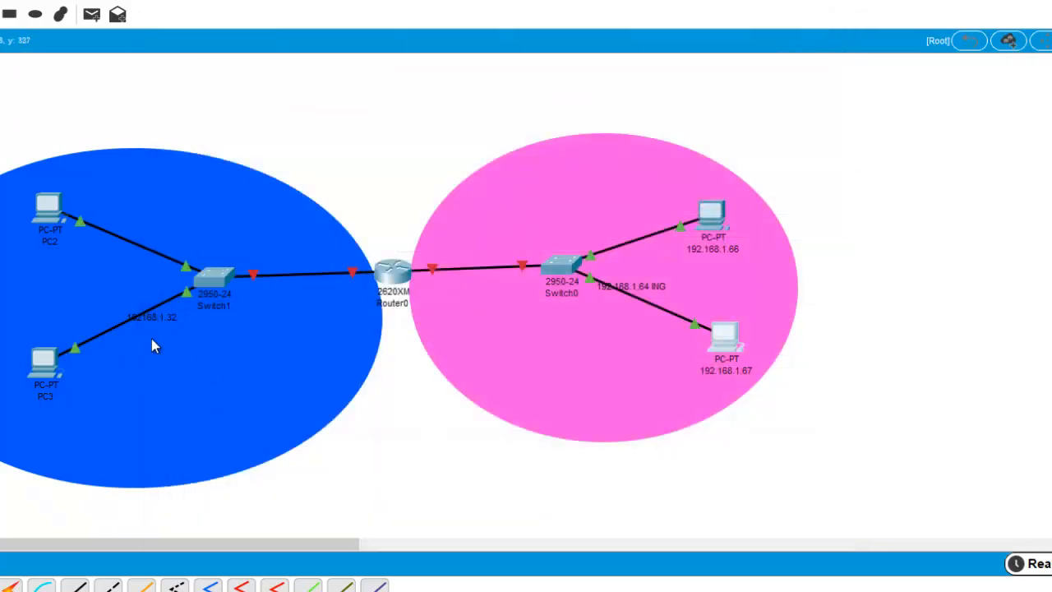
Rename PC2 as 192.168.1.35 and PC3 as 192.168.1.38 in the blue subnet
{"action": "left_click", "coordinate": [51, 241]}
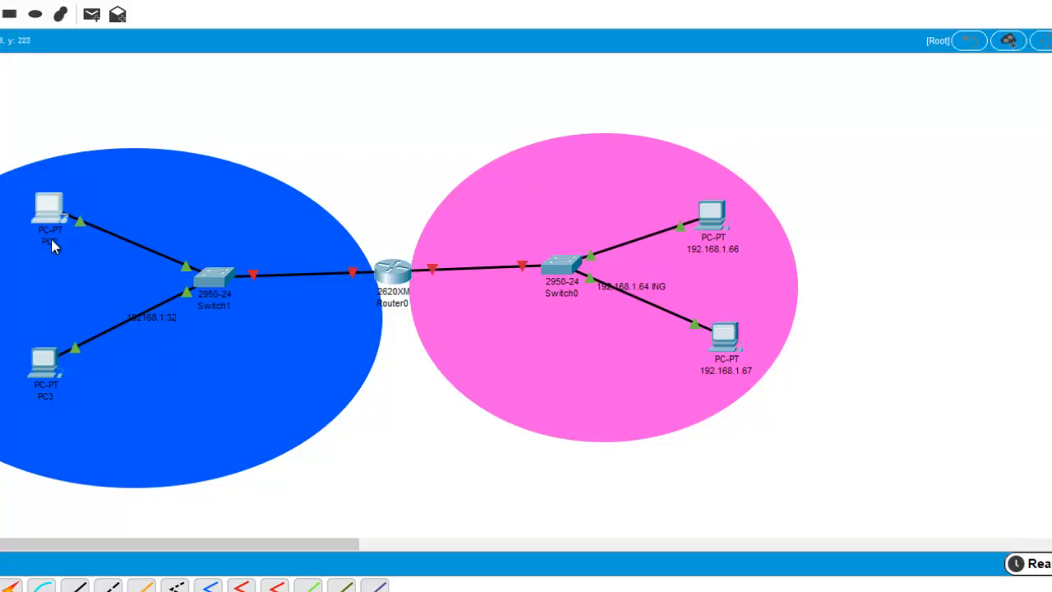
{"action": "type", "text": "192.168.1.35"}
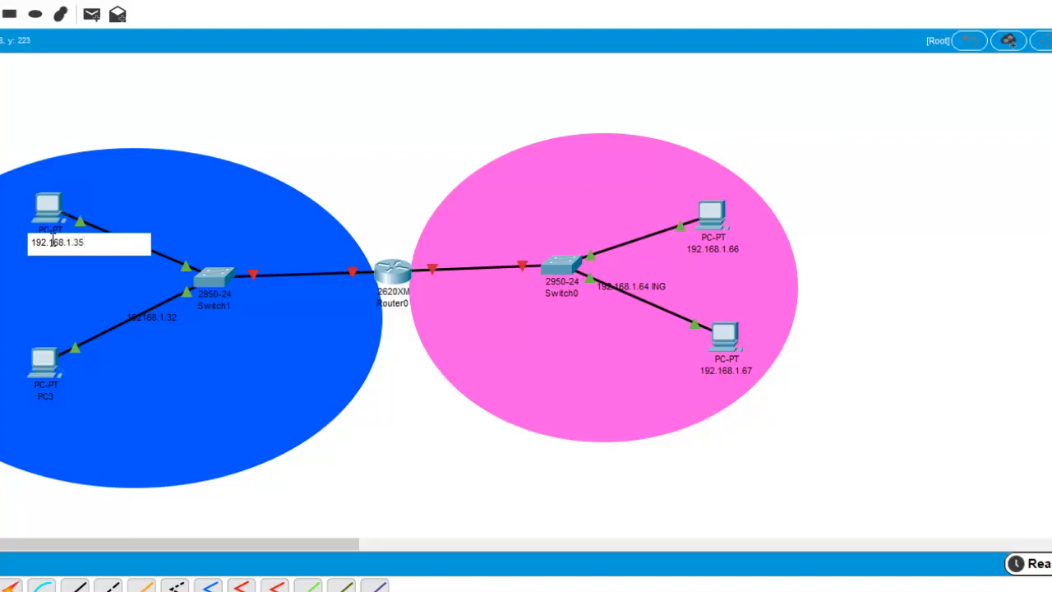
{"action": "left_click", "coordinate": [51, 397]}
{"action": "type", "text": "192.168.1"}
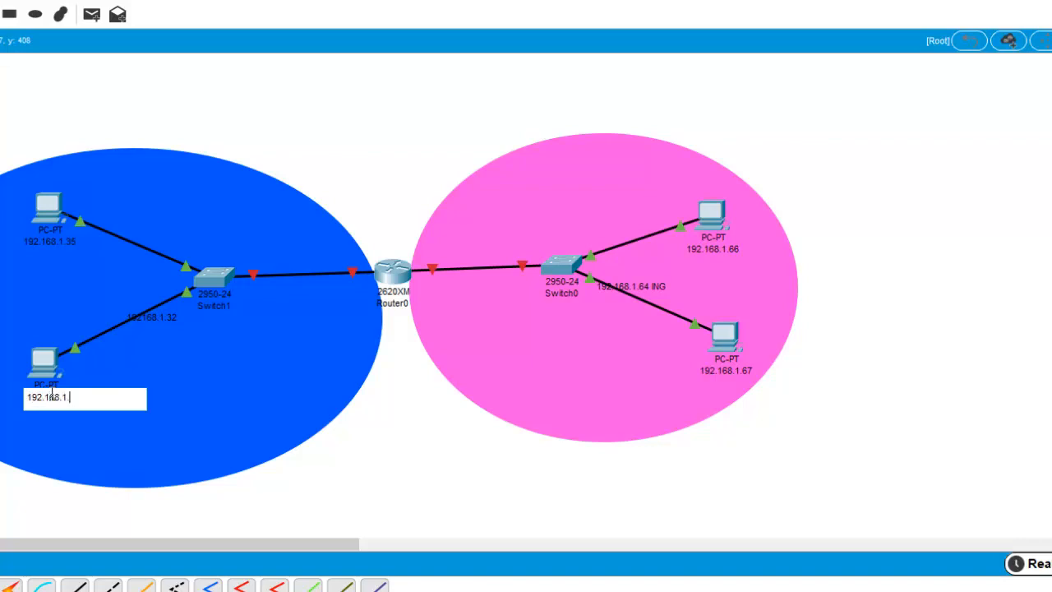
{"action": "type", "text": ".38"}
{"action": "left_click", "coordinate": [101, 452]}
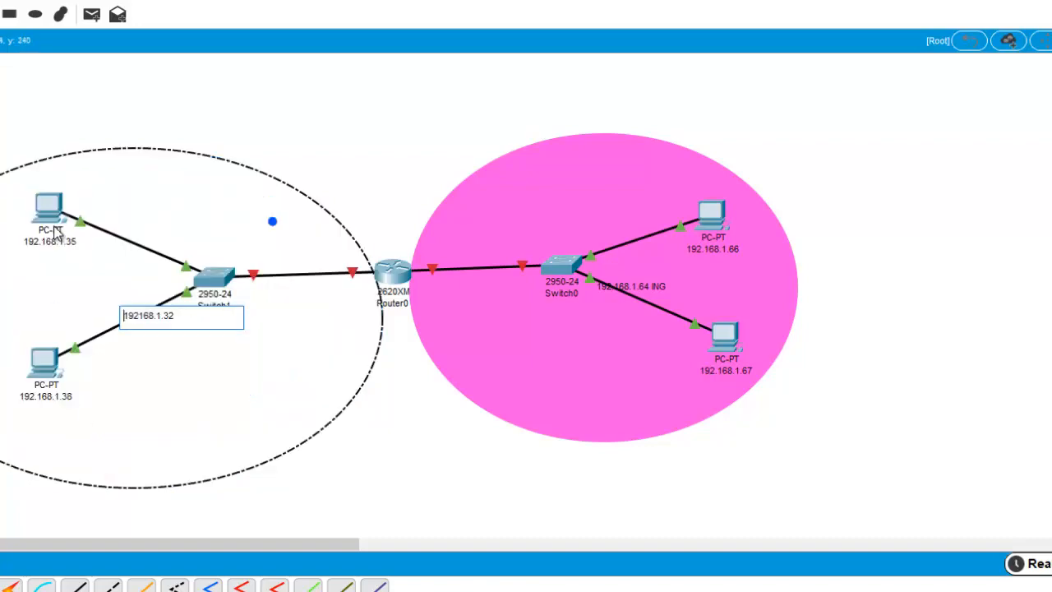
Configure the RH PC named 192.168.1.35 with static IP address 192.168.1.35 and subnet mask 255.255.255.224
{"action": "left_click", "coordinate": [51, 212]}
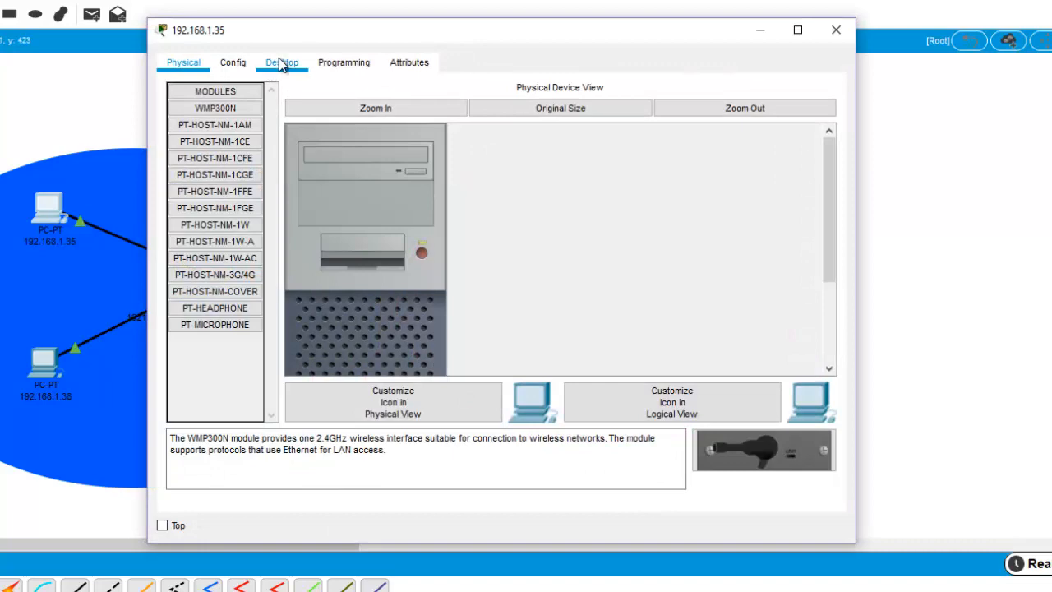
{"action": "left_click", "coordinate": [282, 64]}
{"action": "left_click", "coordinate": [261, 116]}
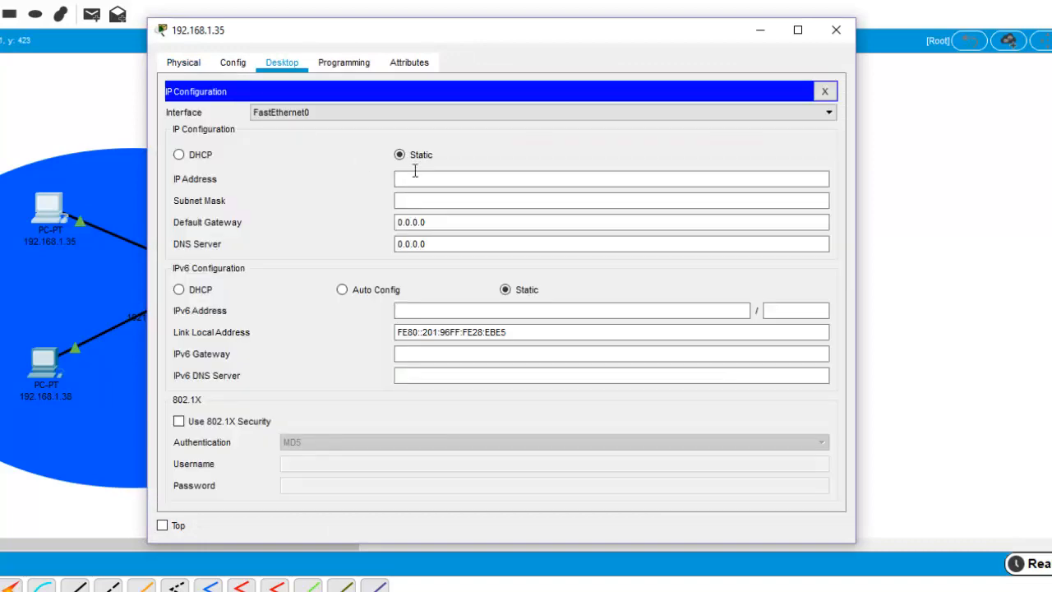
{"action": "left_click", "coordinate": [463, 178]}
{"action": "type", "text": "192"}
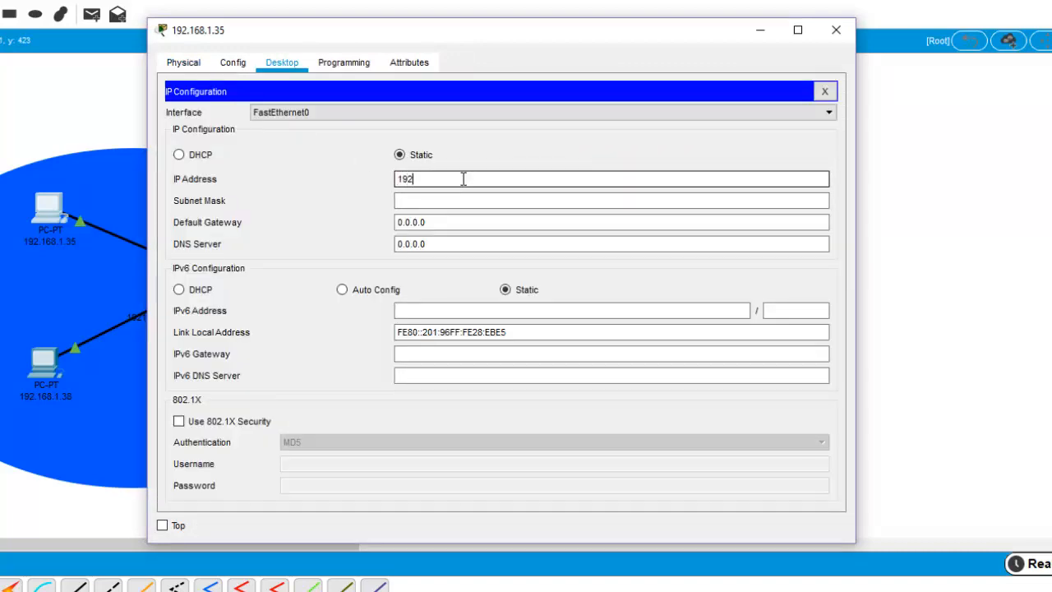
{"action": "type", "text": ".168.1.35"}
{"action": "left_click", "coordinate": [453, 200]}
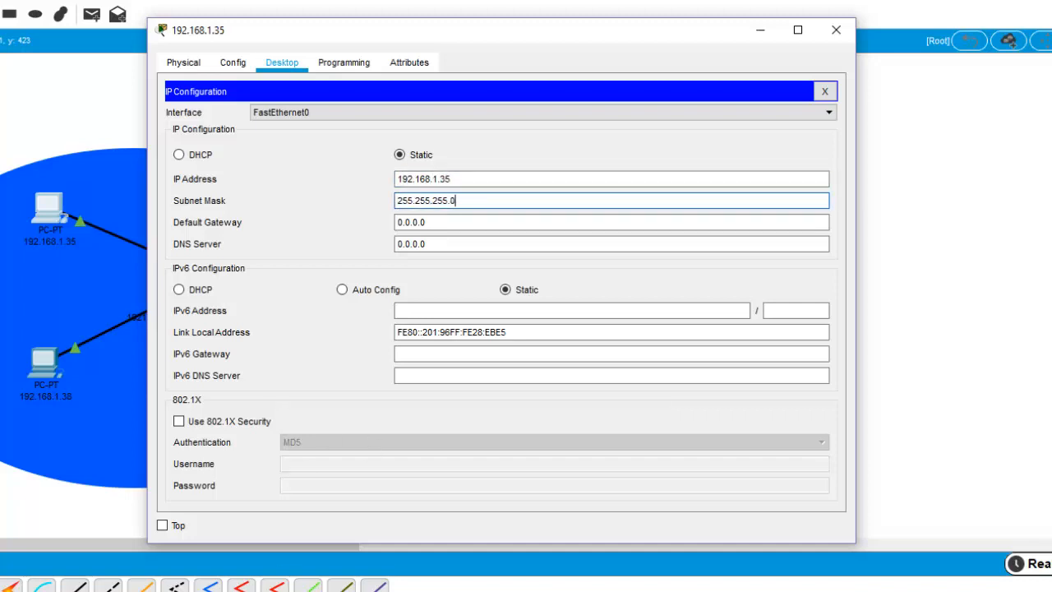
{"action": "mouse_move", "coordinate": [222, 591]}
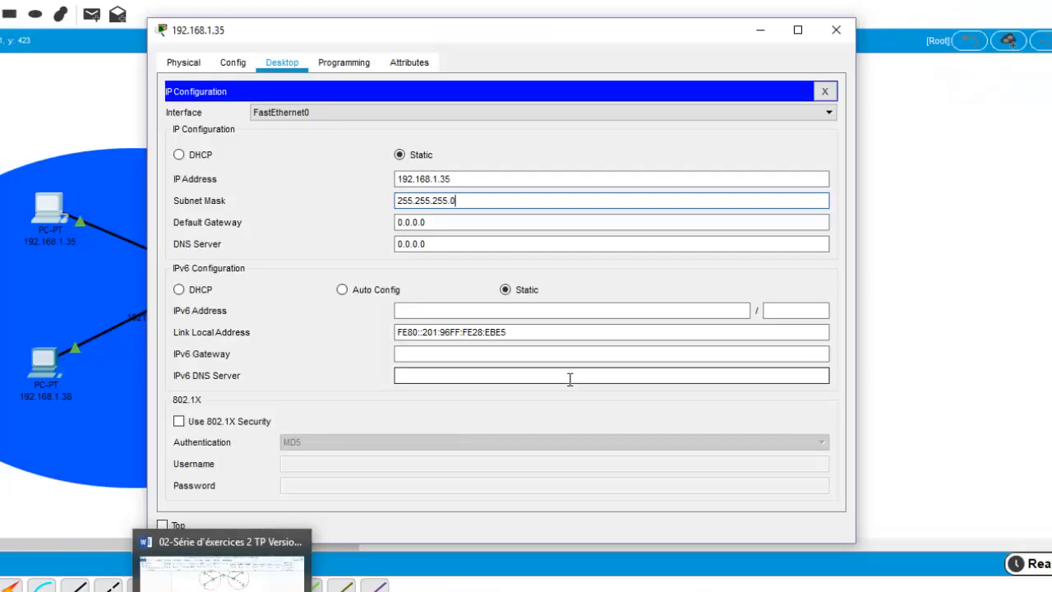
{"action": "key", "text": "BackSpace"}
{"action": "type", "text": "224"}
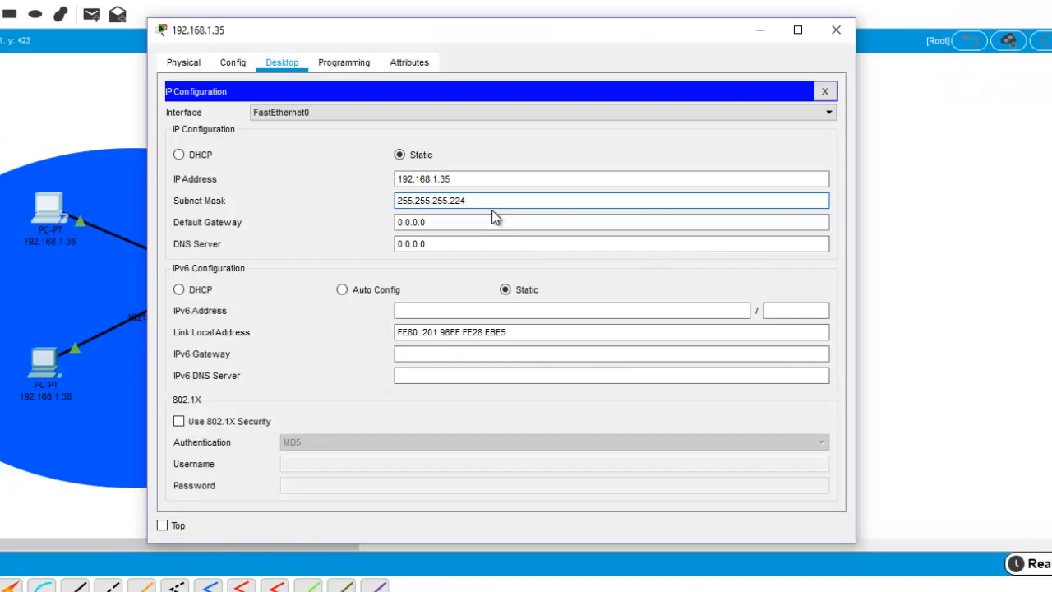
{"action": "left_click", "coordinate": [836, 30]}
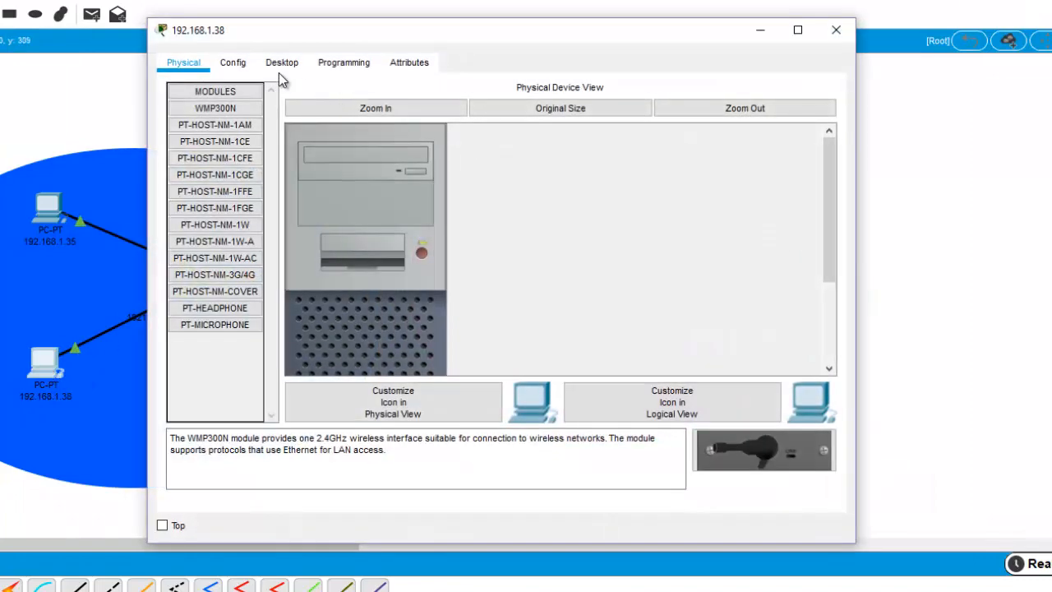
Configure the RH PC named 192.168.1.38 with static IP address 192.168.1.38 and subnet mask 255.255.255.224
{"action": "left_click", "coordinate": [280, 67]}
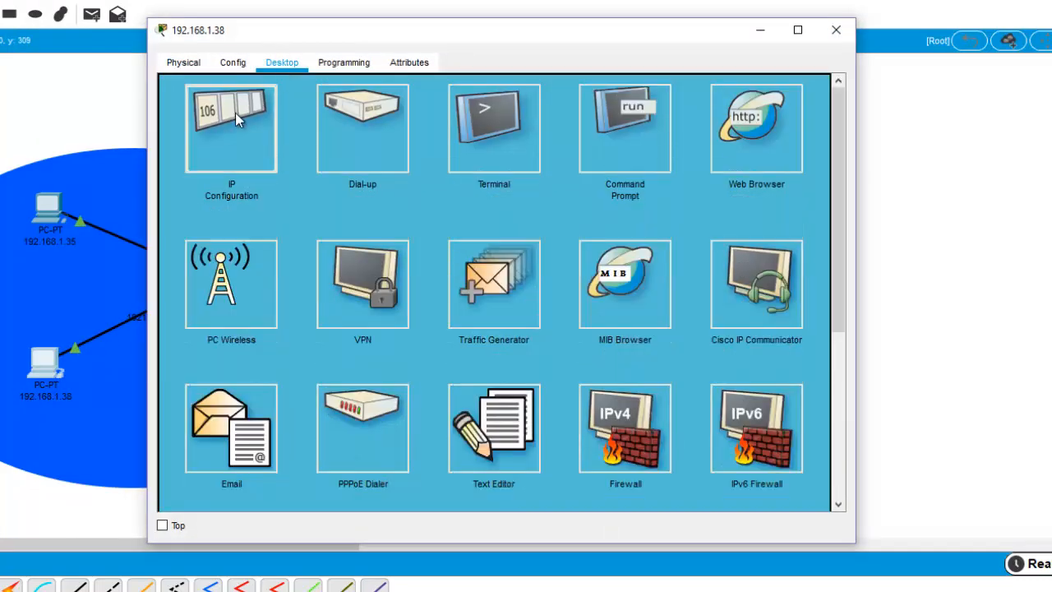
{"action": "left_click", "coordinate": [235, 115]}
{"action": "left_click", "coordinate": [414, 178]}
{"action": "type", "text": "192.168.1."}
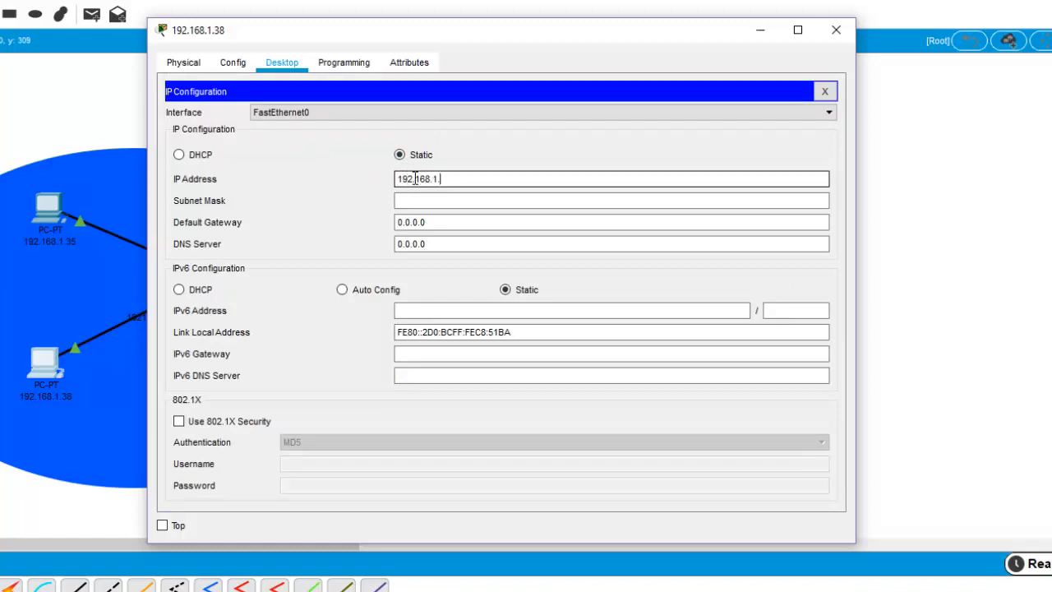
{"action": "type", "text": "38"}
{"action": "left_click", "coordinate": [436, 199]}
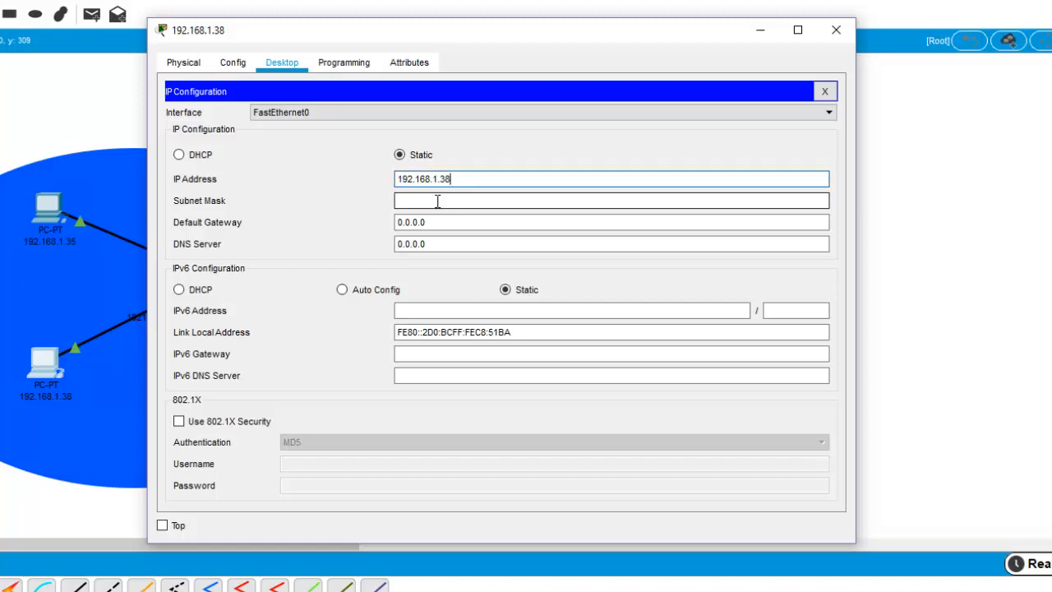
{"action": "left_click", "coordinate": [470, 206]}
{"action": "key", "text": "BackSpace"}
{"action": "type", "text": "224"}
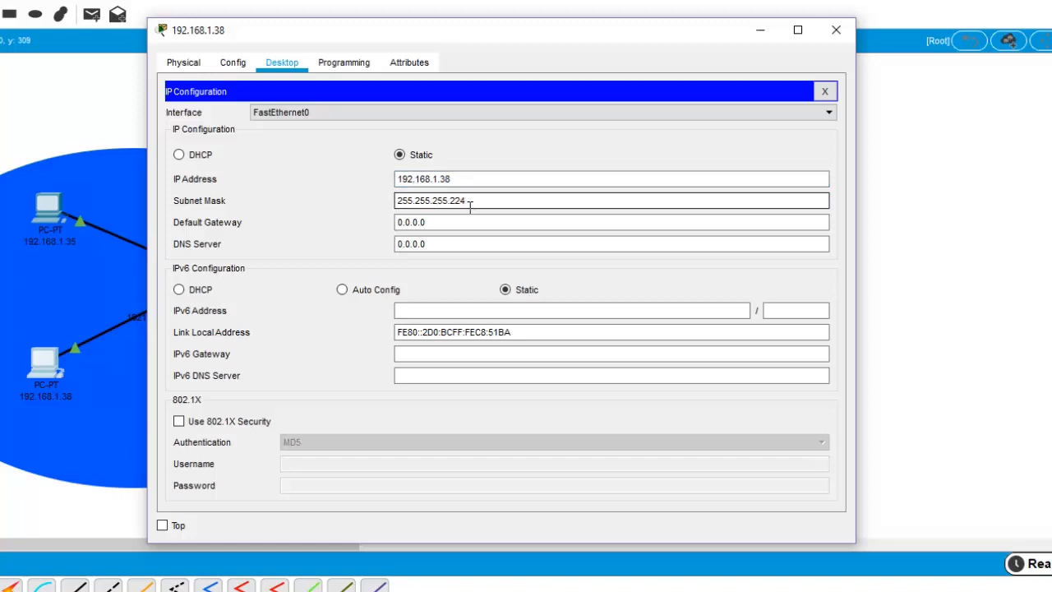
{"action": "left_click", "coordinate": [836, 33]}
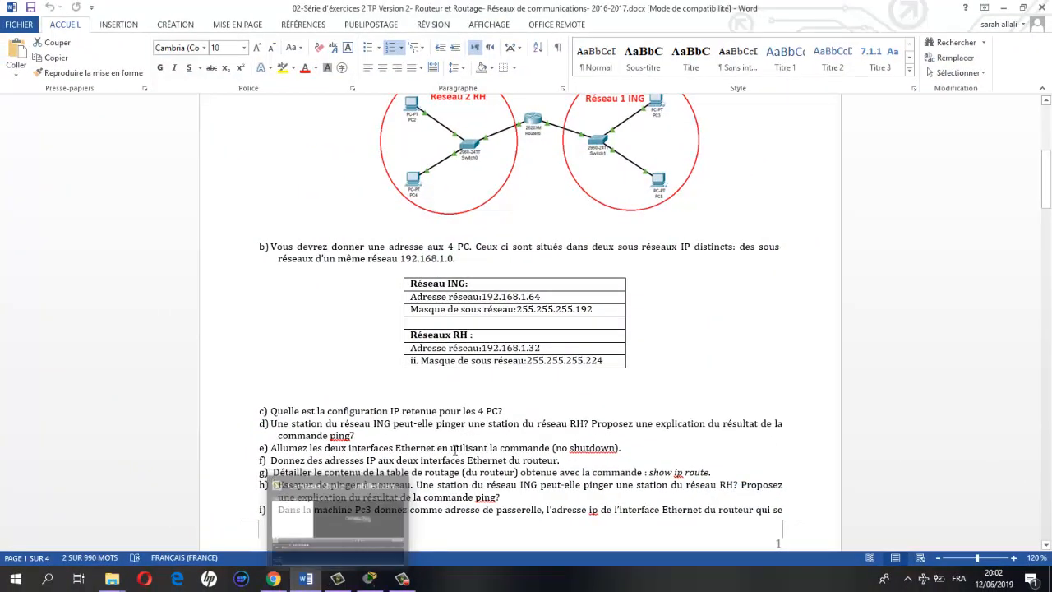
Read the ping question in the Word exercise sheet, and ping 192.168.1.35 from the Command Prompt of PC 192.168.1.66 in Packet Tracer
{"action": "scroll", "coordinate": [522, 400], "scroll_direction": "down", "scroll_amount": 3}
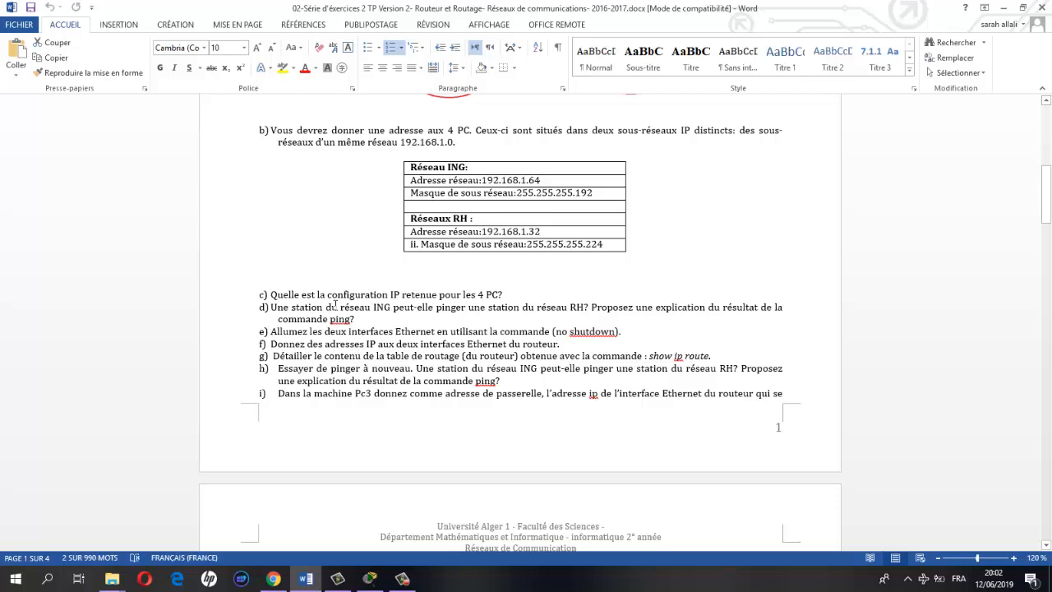
{"action": "left_click", "coordinate": [1003, 8]}
{"action": "left_click", "coordinate": [693, 230]}
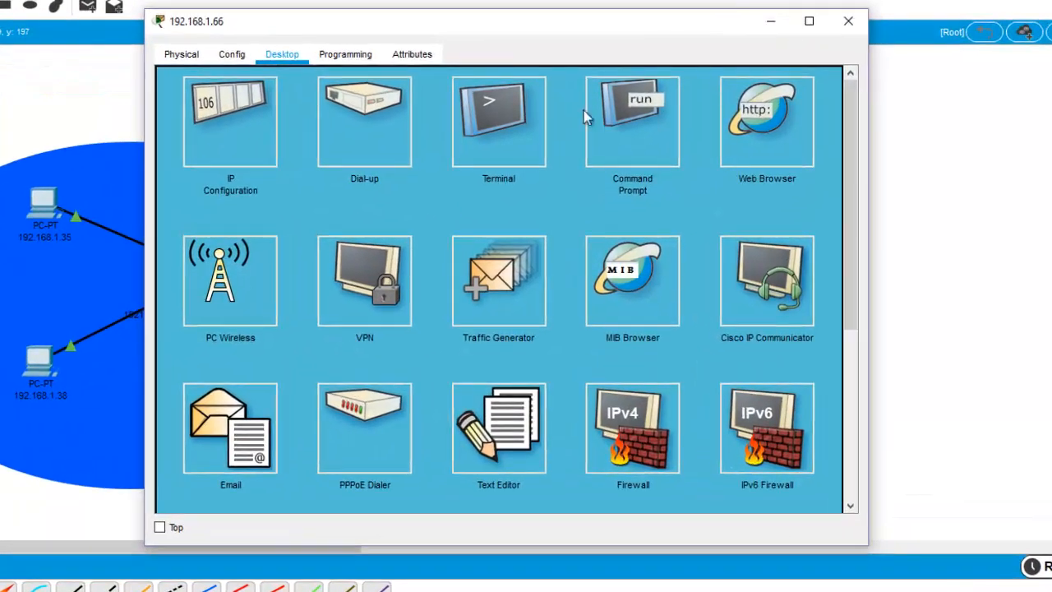
{"action": "left_click", "coordinate": [620, 119]}
{"action": "left_click_drag", "start_coordinate": [683, 28], "coordinate": [917, 28]}
{"action": "type", "text": "pin"}
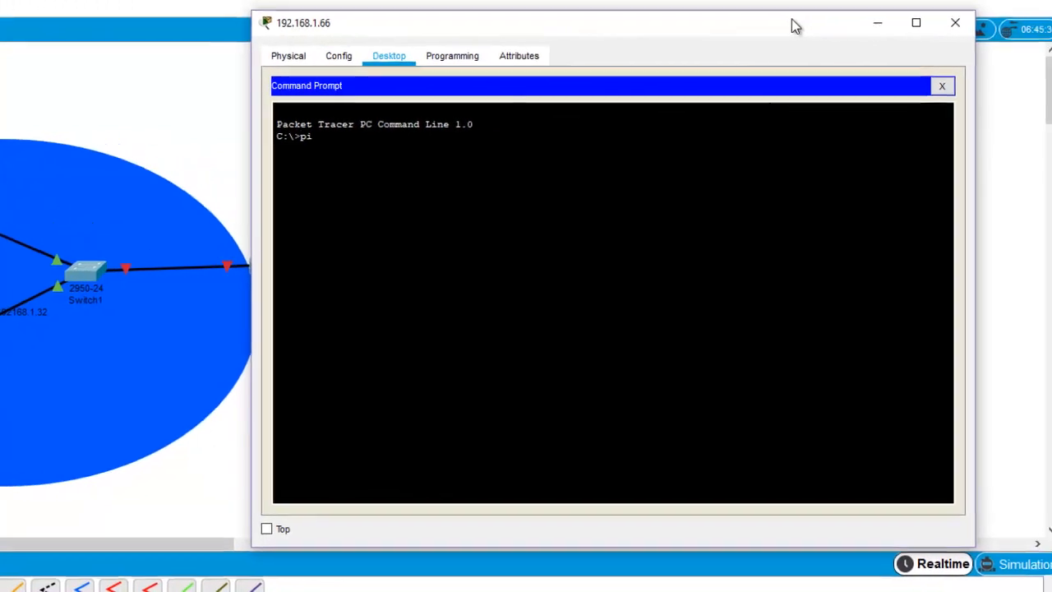
{"action": "type", "text": "g 192.1"}
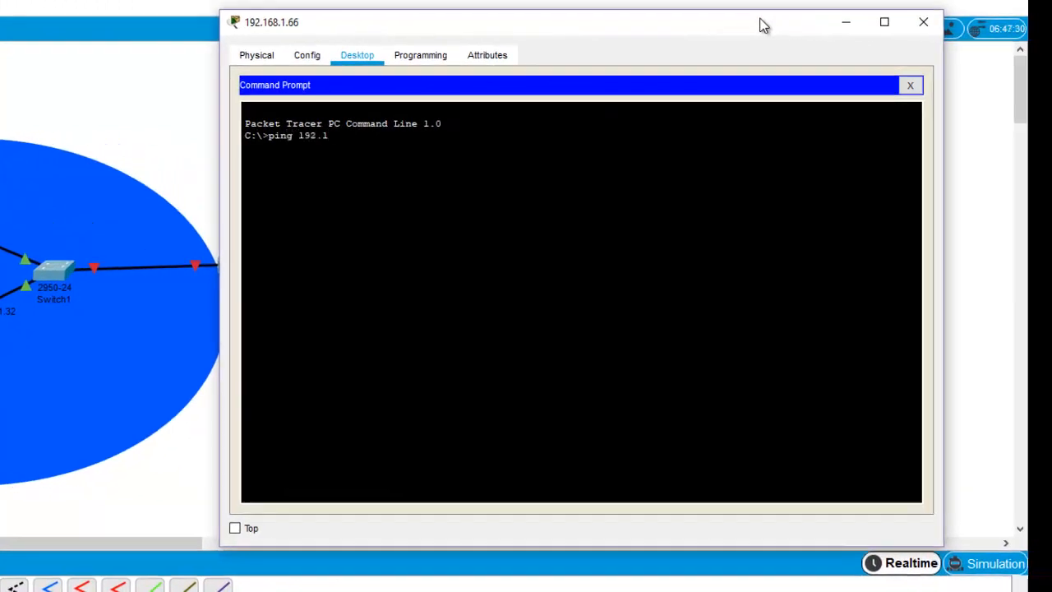
{"action": "type", "text": "68.1.35"}
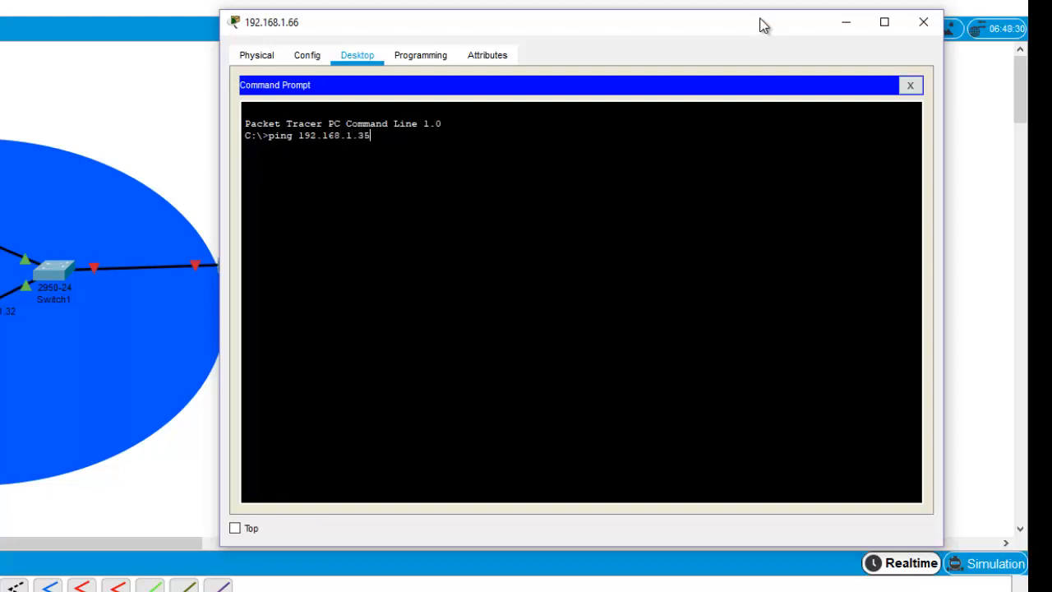
{"action": "key", "text": "Return"}
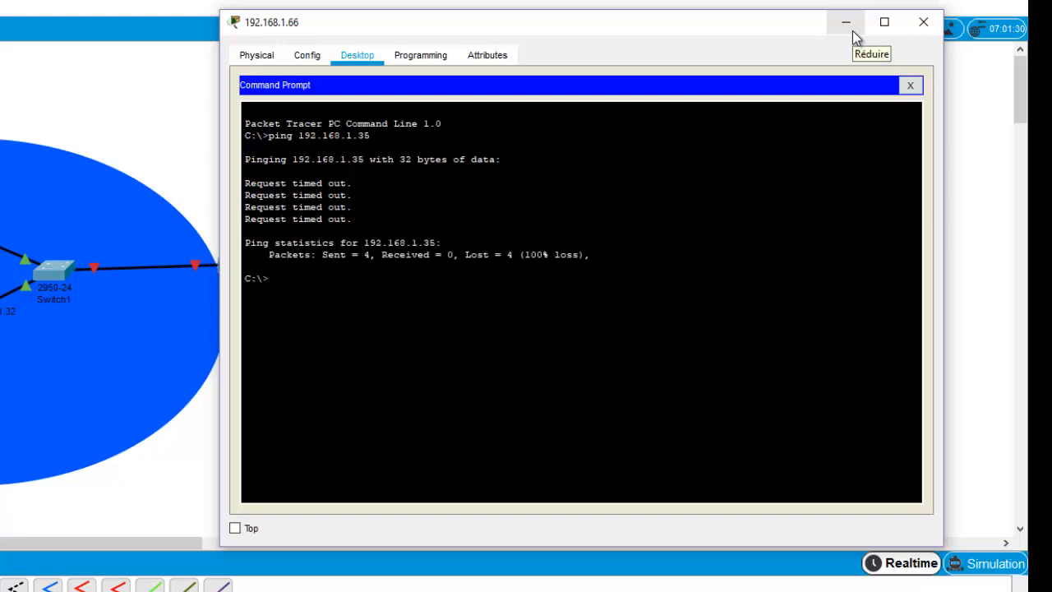
Close the PC's window, read the sheet's questions on enabling and addressing the router interfaces in Word, and return to Packet Tracer
{"action": "left_click", "coordinate": [922, 22]}
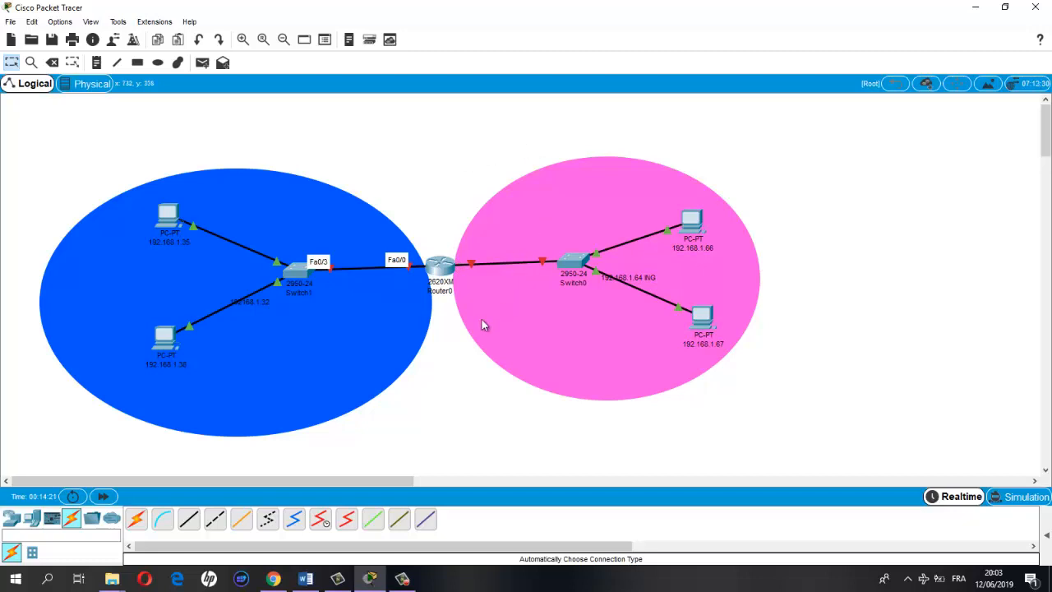
{"action": "left_click", "coordinate": [305, 577]}
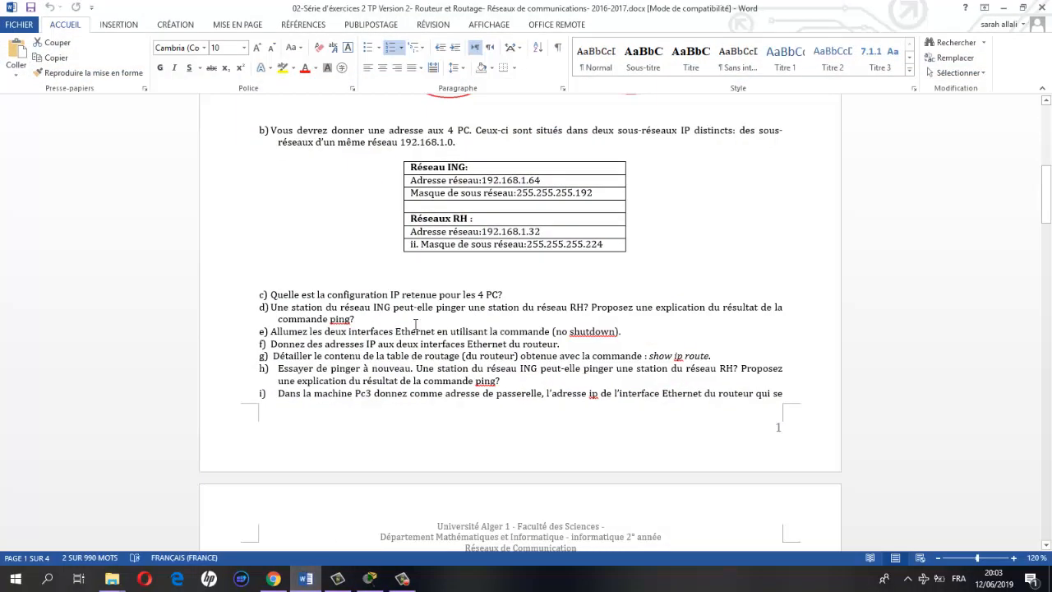
{"action": "left_click", "coordinate": [414, 324]}
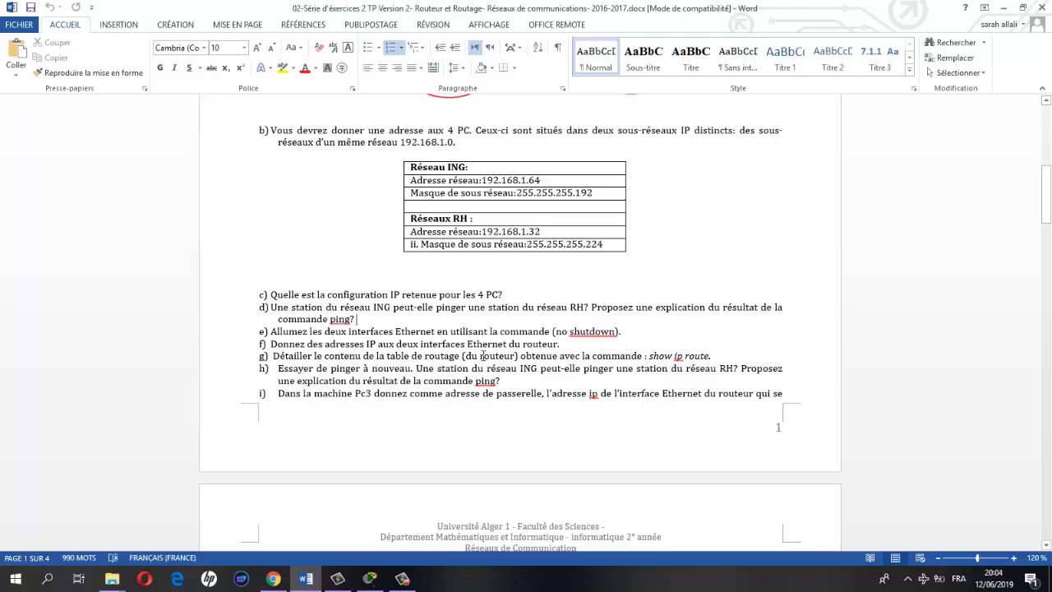
{"action": "left_click", "coordinate": [1004, 7]}
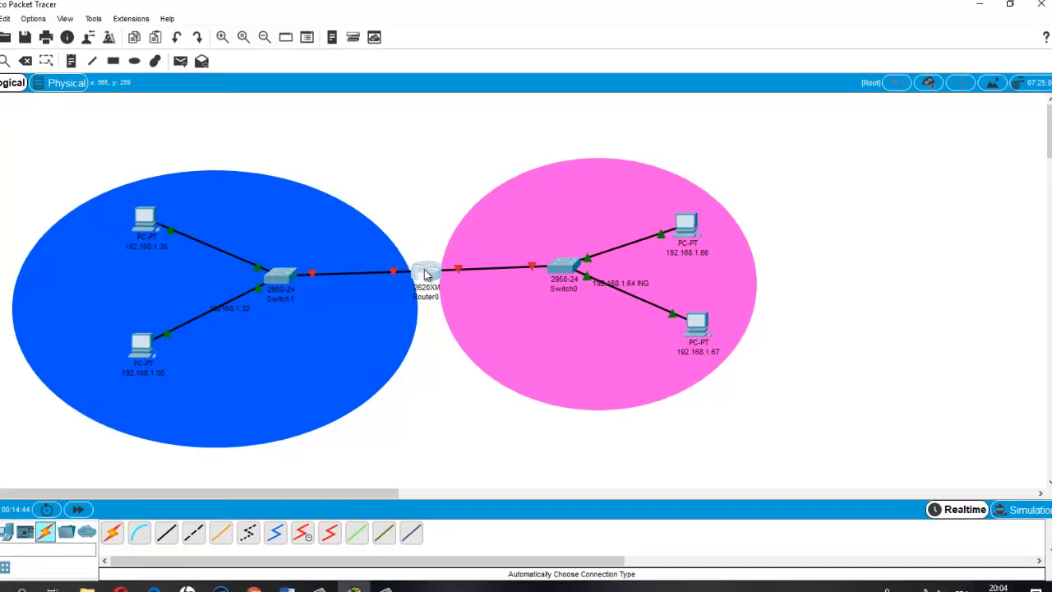
Open Router0's command line, decline the initial configuration dialog, and enter global configuration mode from the terminal
{"action": "left_click", "coordinate": [428, 273]}
{"action": "left_click", "coordinate": [436, 119]}
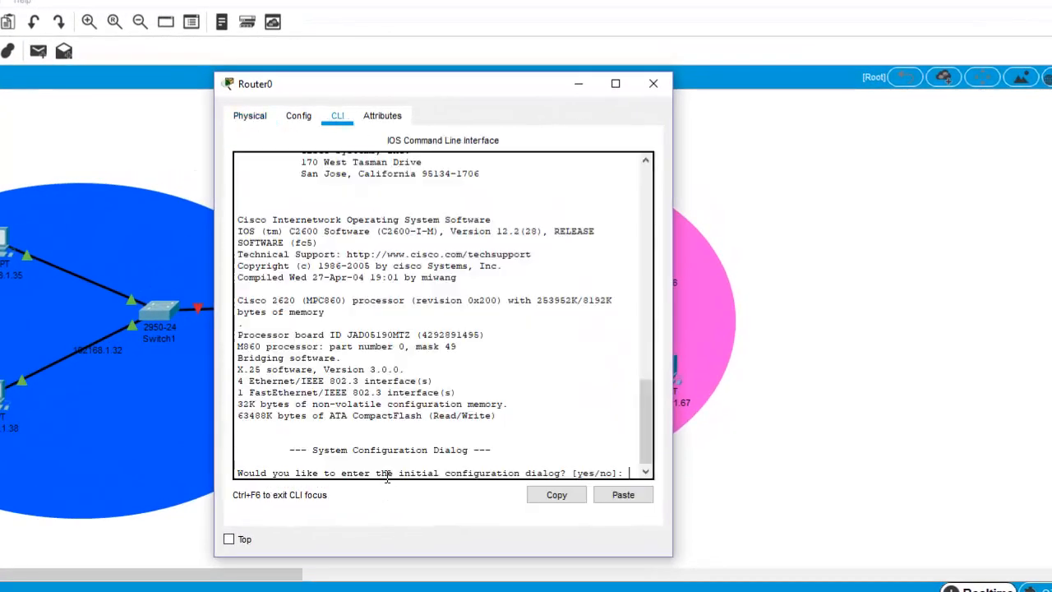
{"action": "type", "text": "no"}
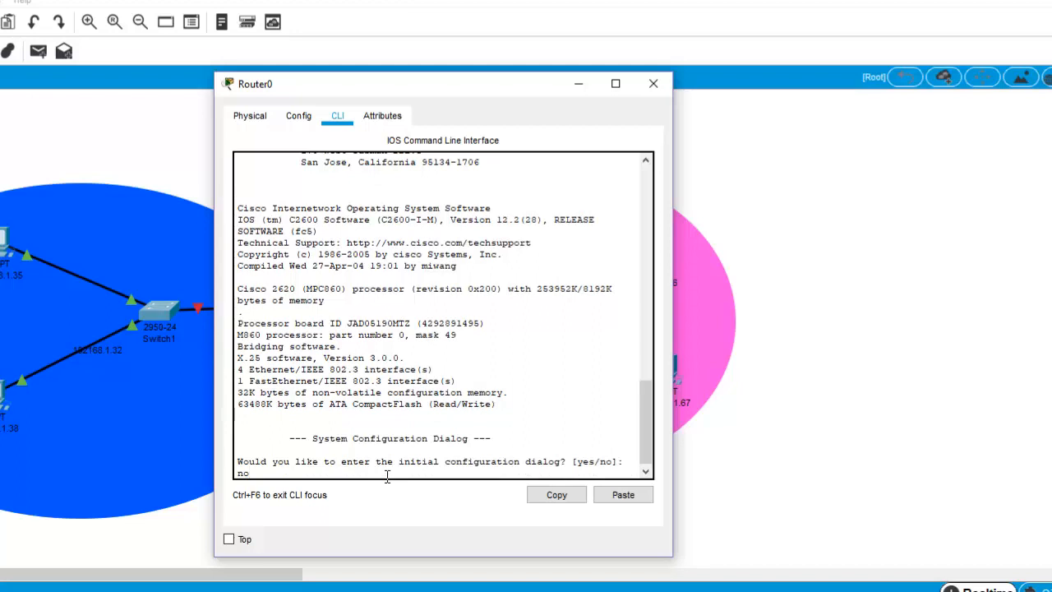
{"action": "key", "text": "Return"}
{"action": "key", "text": "Return"}
{"action": "type", "text": "enable"}
{"action": "key", "text": "Return"}
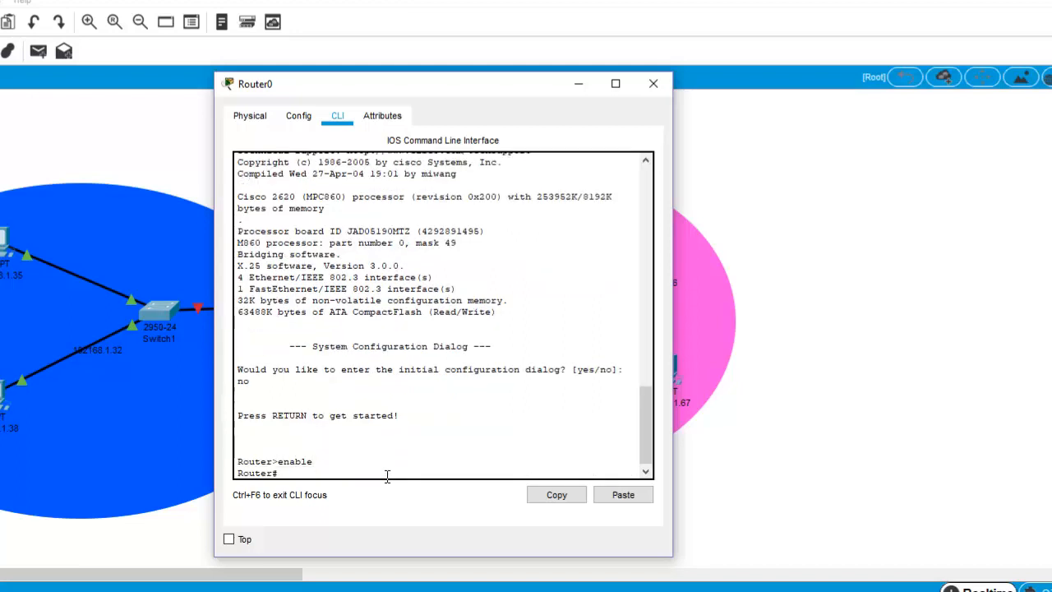
{"action": "type", "text": "configure"}
{"action": "key", "text": "Return"}
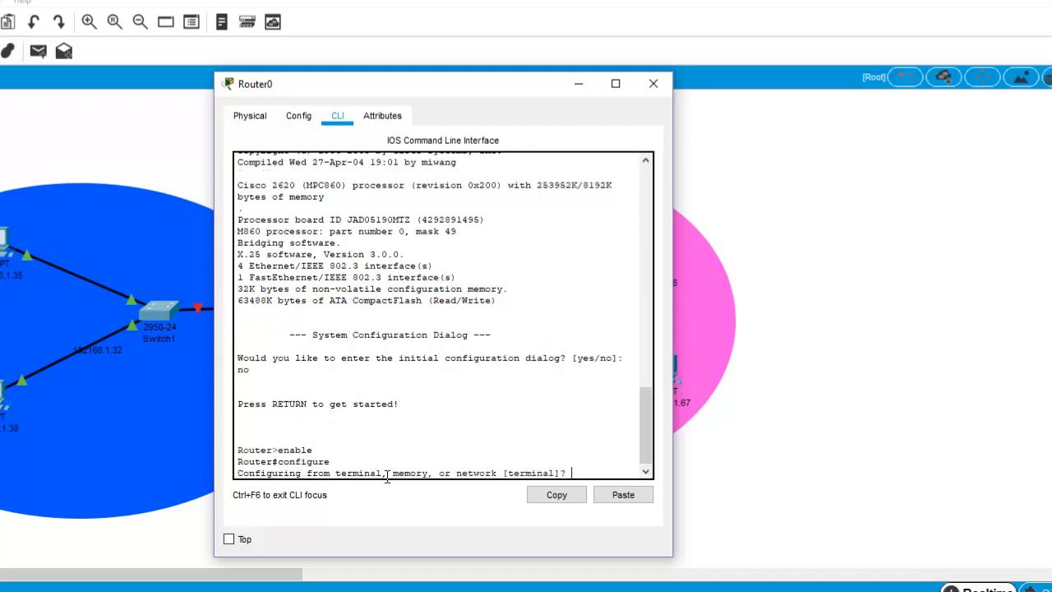
{"action": "key", "text": "Return"}
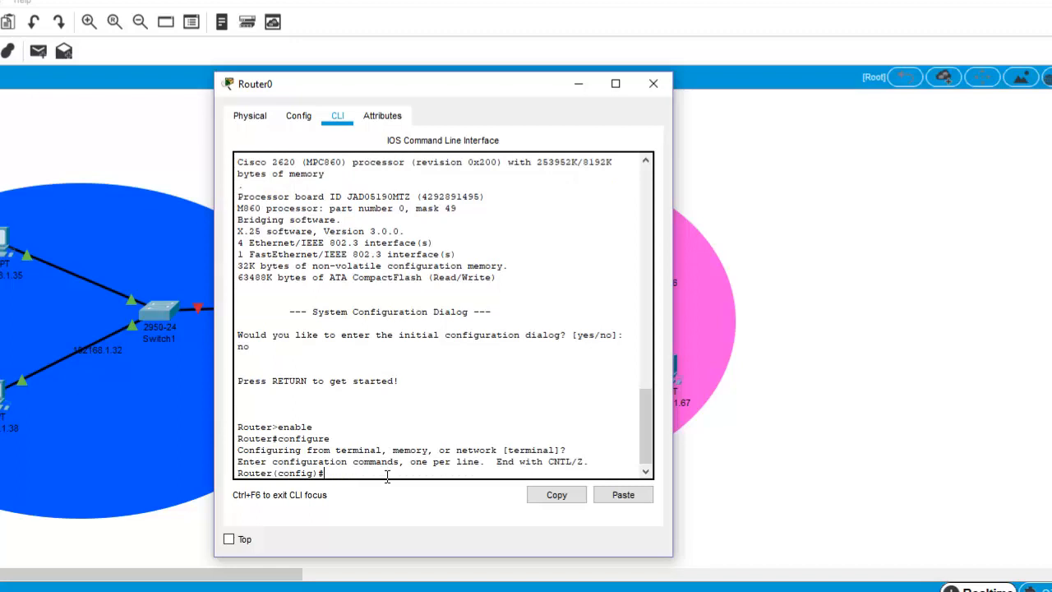
Enable Router0's FastEthernet 0/0 interface with the no shutdown command
{"action": "left_click_drag", "start_coordinate": [500, 95], "coordinate": [692, 87]}
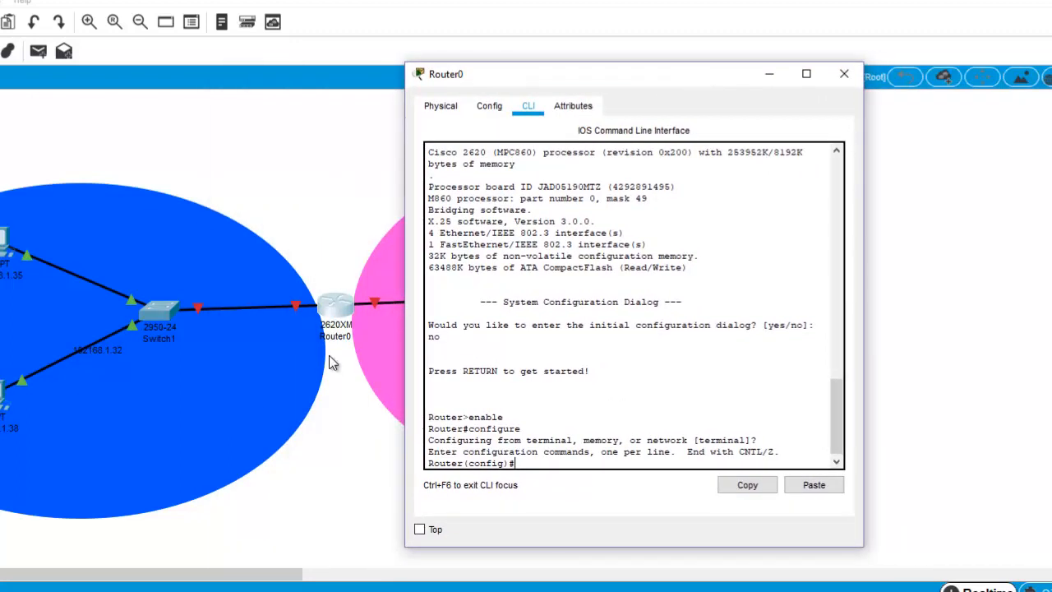
{"action": "type", "text": "interf"}
{"action": "key", "text": "Tab"}
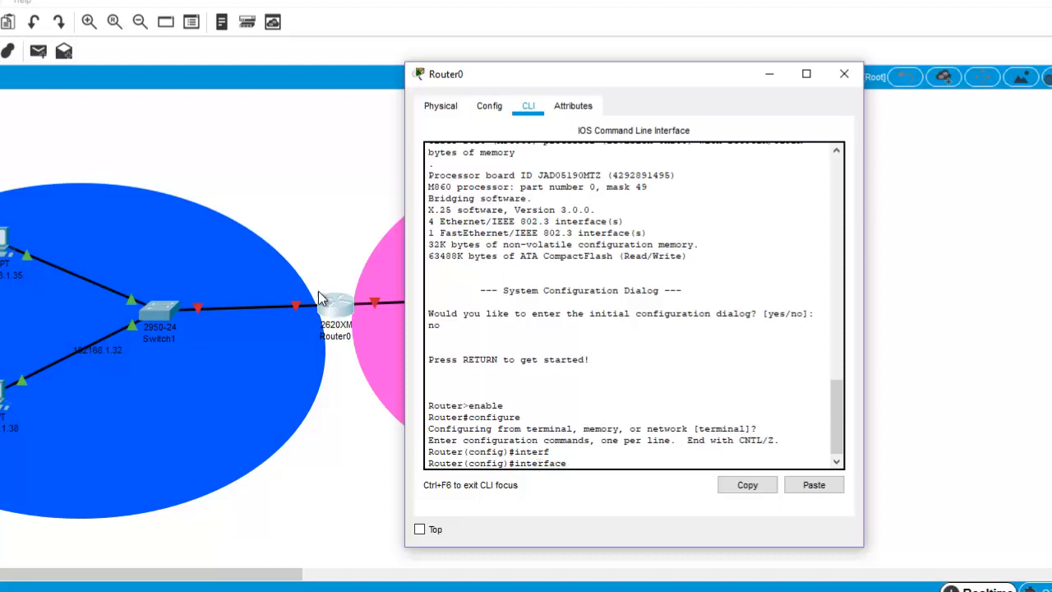
{"action": "type", "text": "fast"}
{"action": "key", "text": "Tab"}
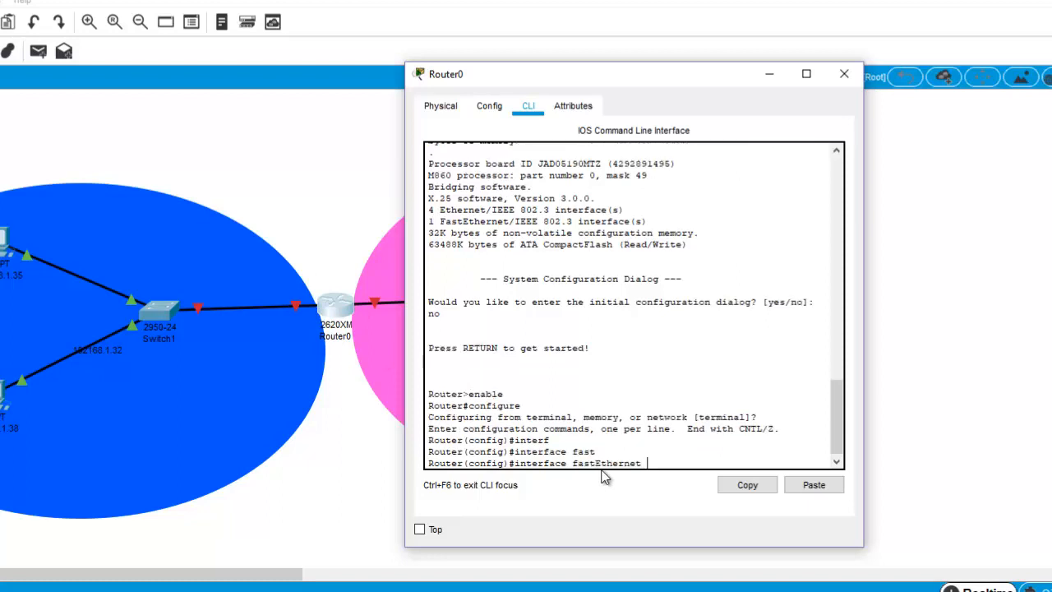
{"action": "type", "text": "0/0"}
{"action": "key", "text": "Return"}
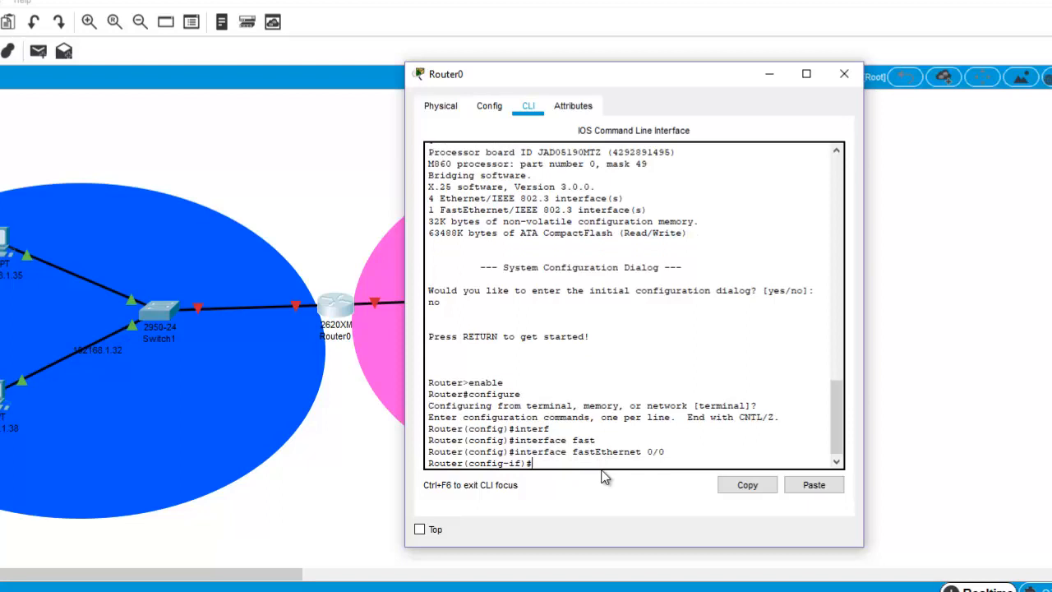
{"action": "type", "text": "no shutdo"}
{"action": "key", "text": "Tab"}
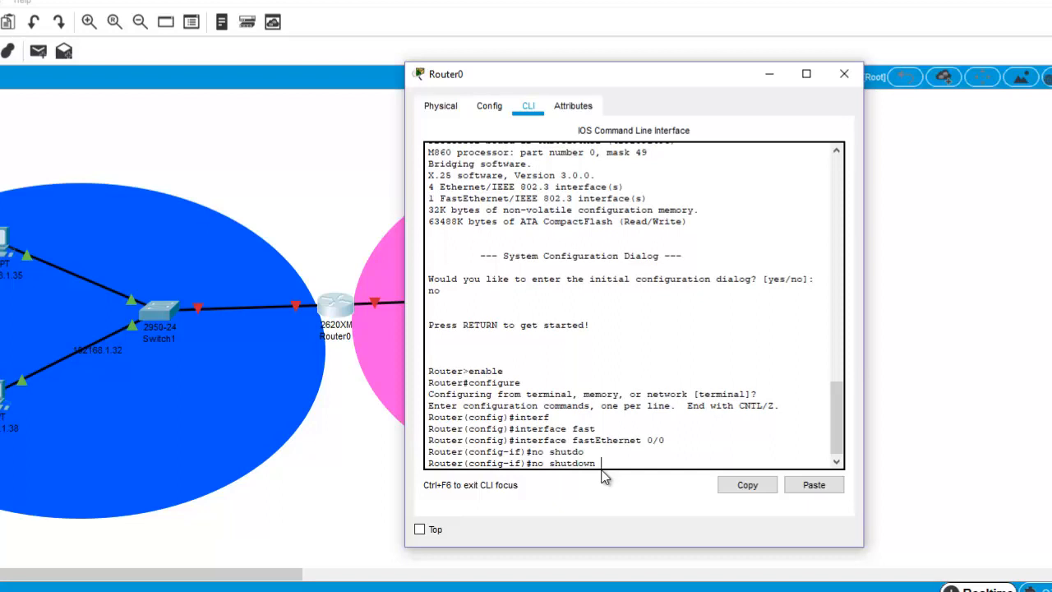
{"action": "key", "text": "Return"}
{"action": "key", "text": "Return"}
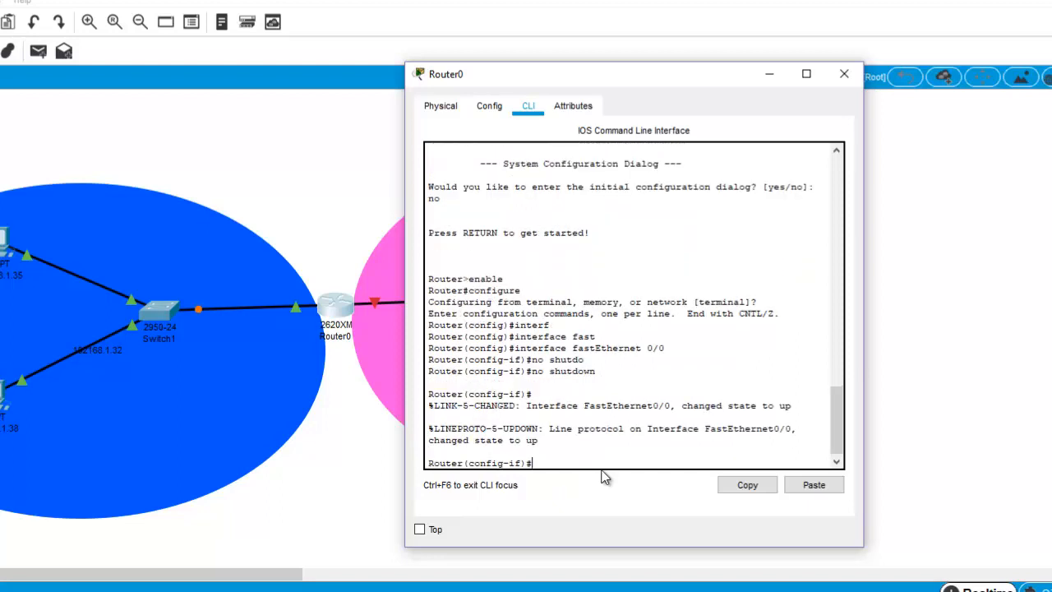
Assign IP address 192.168.1.33 with mask 255.255.255.224 to FastEthernet 0/0, and exit to privileged EXEC mode
{"action": "type", "text": "ip addre"}
{"action": "key", "text": "Tab"}
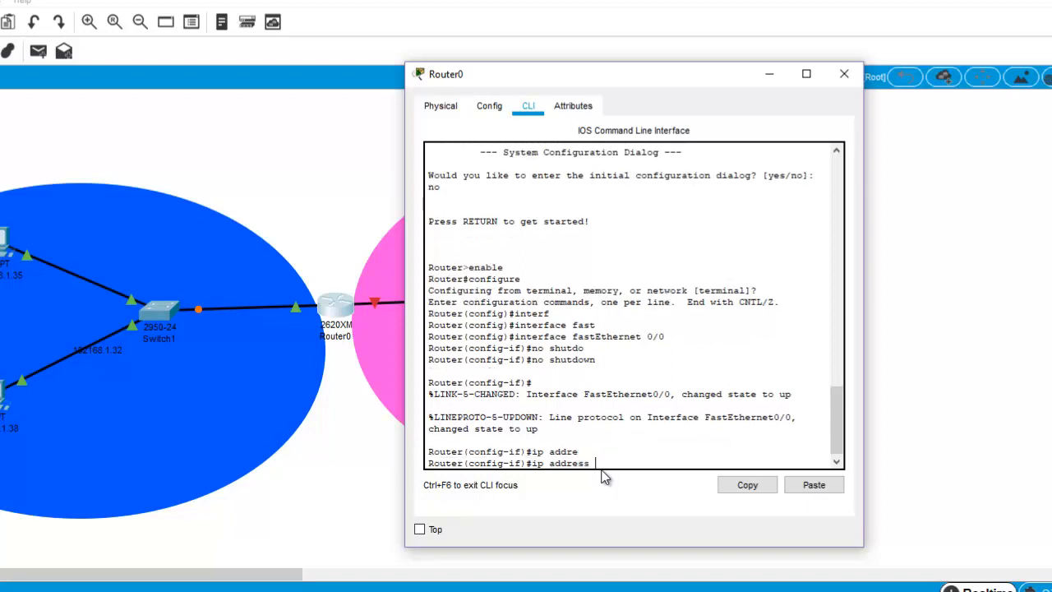
{"action": "type", "text": "192.168.1.33 255.255.255.224"}
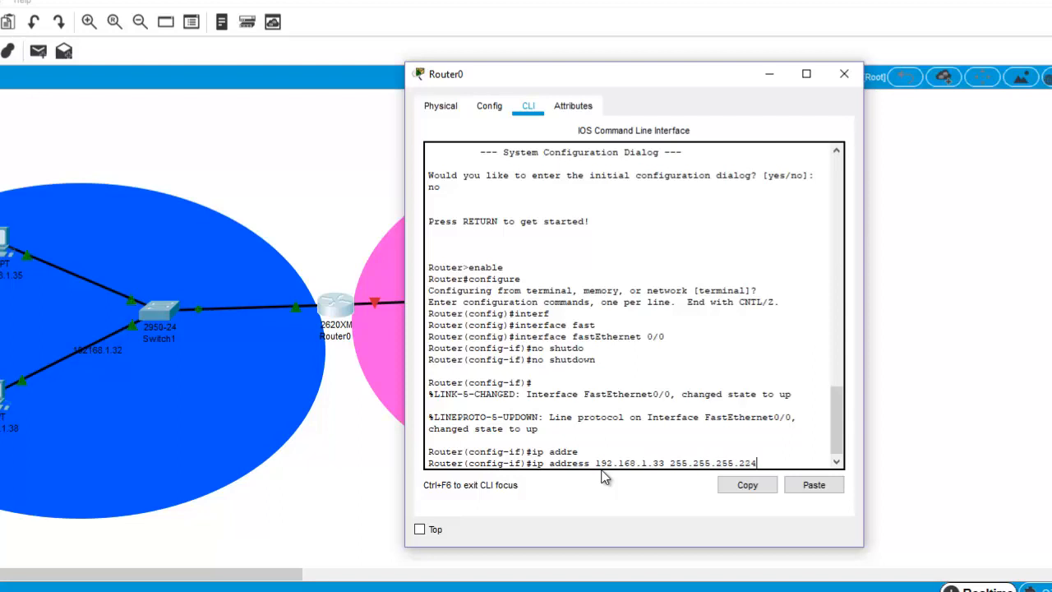
{"action": "key", "text": "Return"}
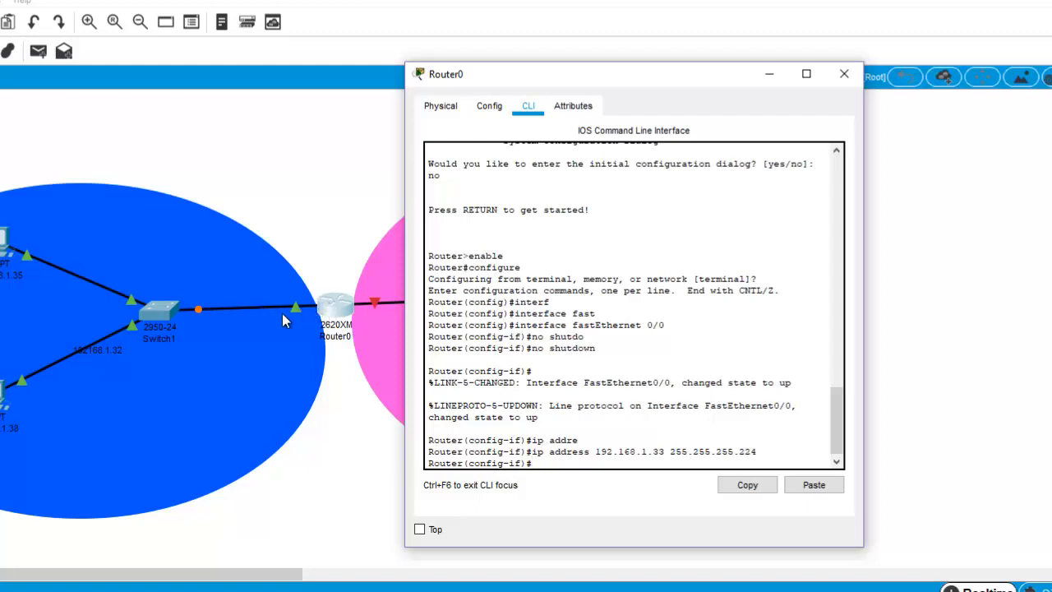
{"action": "type", "text": "exi"}
{"action": "type", "text": "t"}
{"action": "key", "text": "Return"}
{"action": "type", "text": "exit"}
{"action": "key", "text": "Return"}
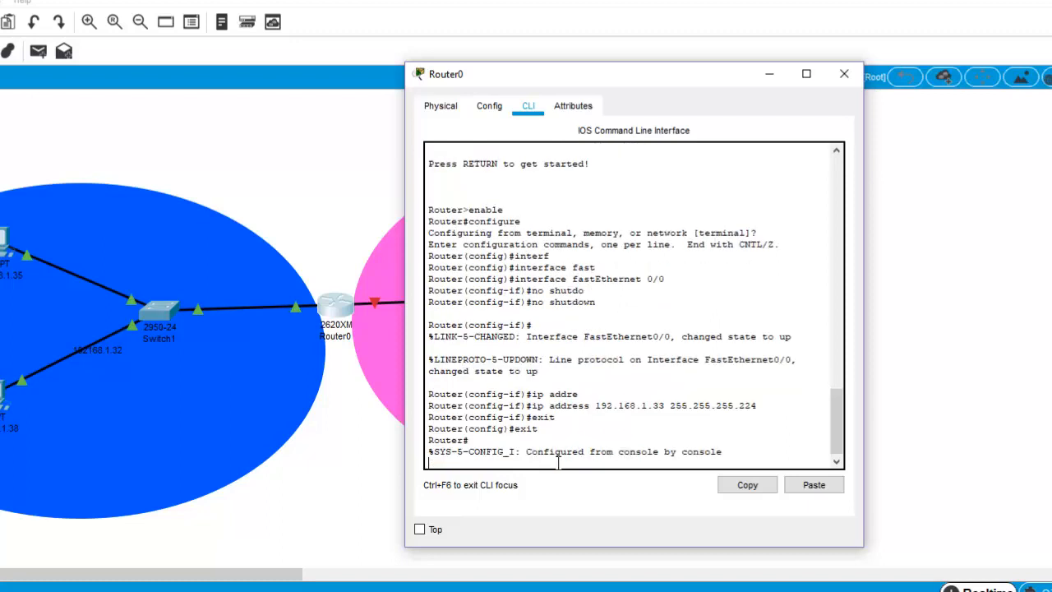
{"action": "key", "text": "Return"}
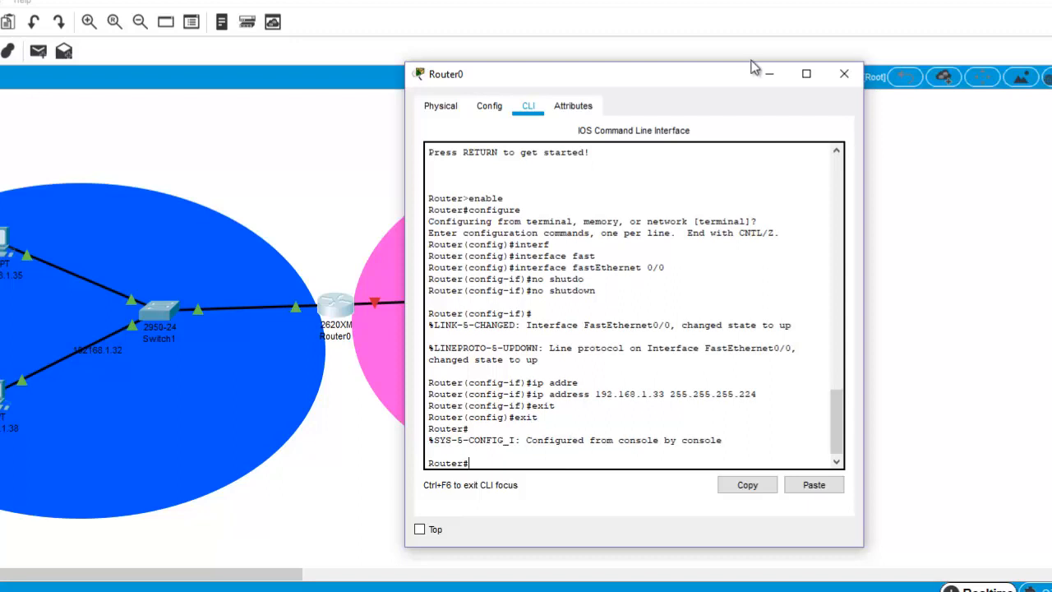
Check which ports link Router0 to the two switches in the topology, and return to the router's command line
{"action": "left_click", "coordinate": [387, 302]}
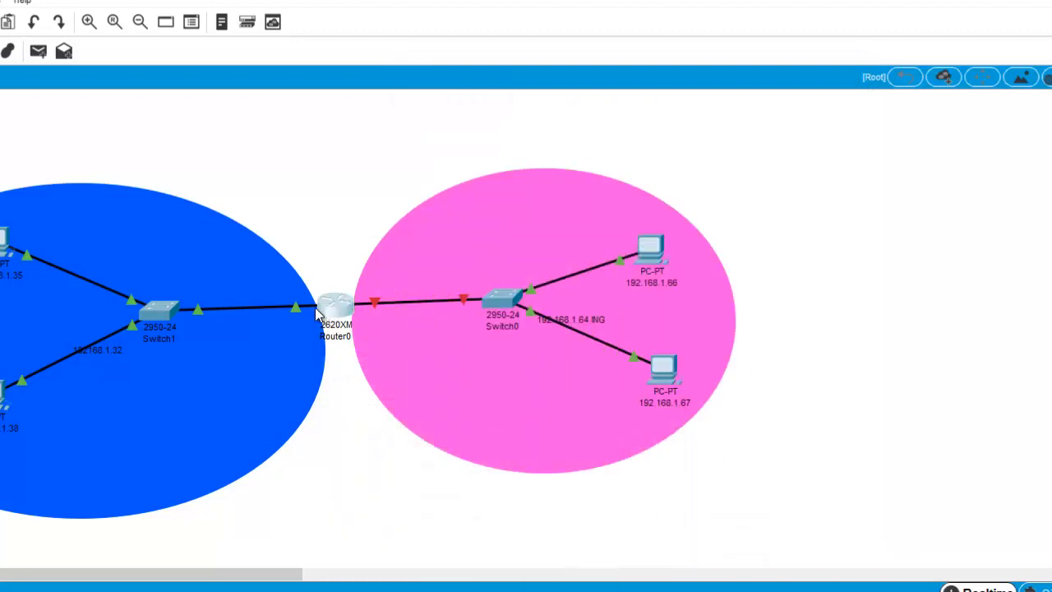
{"action": "mouse_move", "coordinate": [315, 312]}
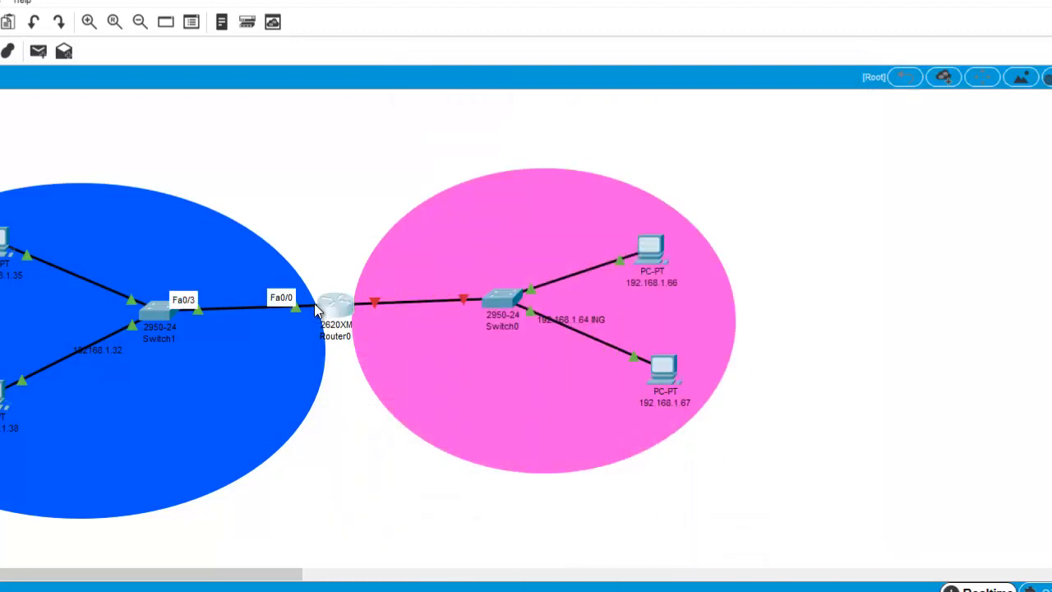
{"action": "mouse_move", "coordinate": [356, 303]}
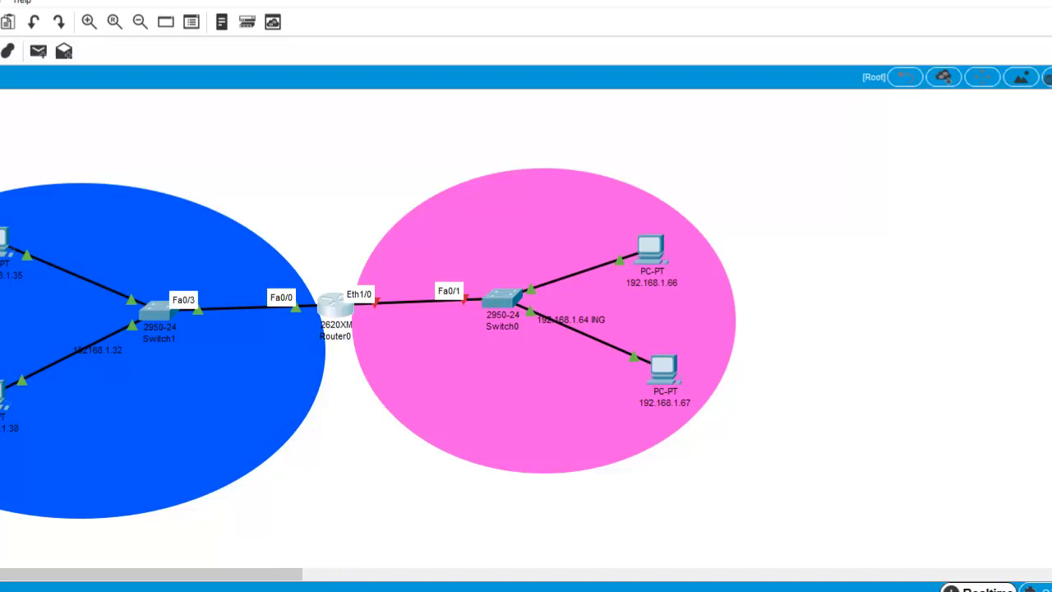
{"action": "mouse_move", "coordinate": [247, 589]}
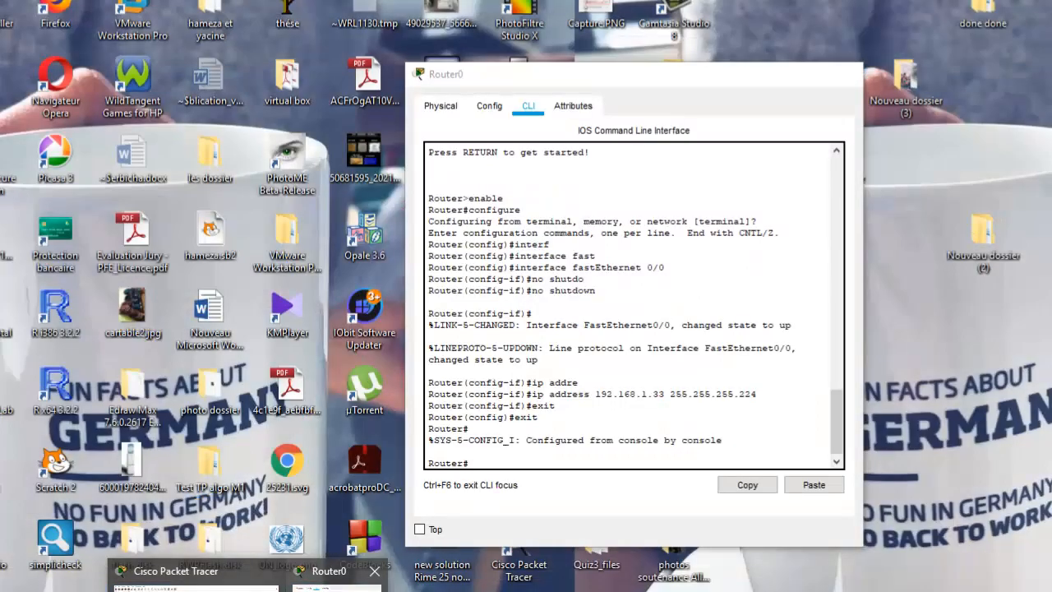
{"action": "left_click", "coordinate": [333, 579]}
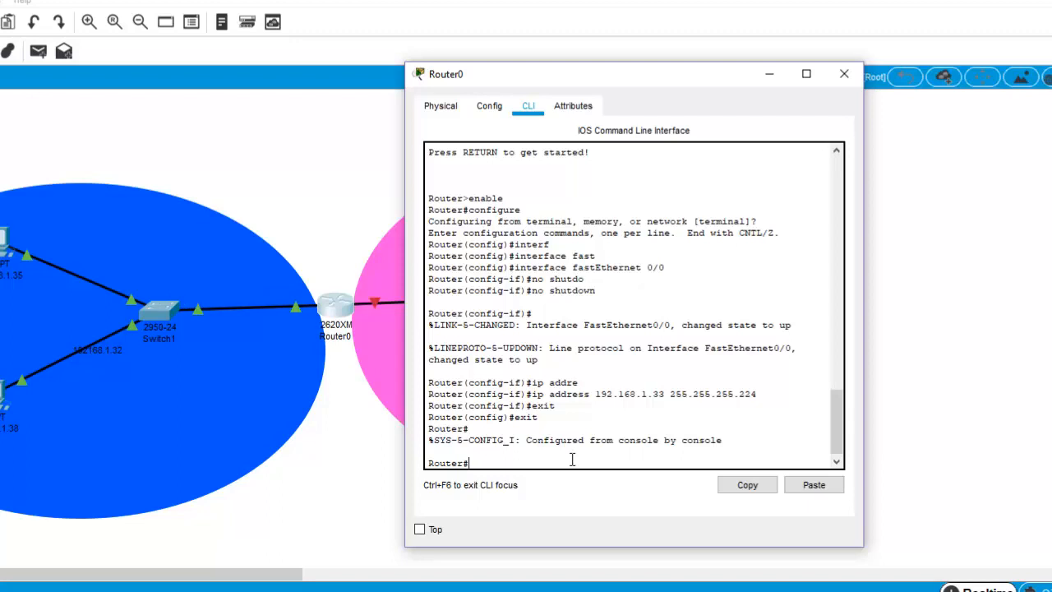
Re-enter global configuration mode and enable Router0's Ethernet 1/0 interface with the no shutdown command
{"action": "type", "text": "configure"}
{"action": "key", "text": "Return"}
{"action": "key", "text": "Return"}
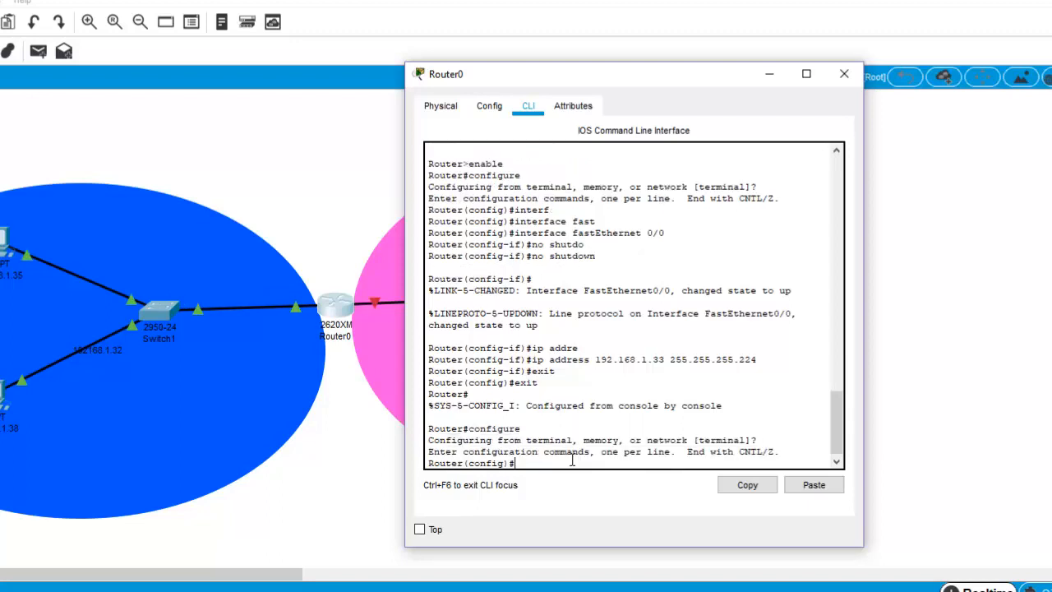
{"action": "type", "text": "inter"}
{"action": "key", "text": "Tab"}
{"action": "type", "text": "fa"}
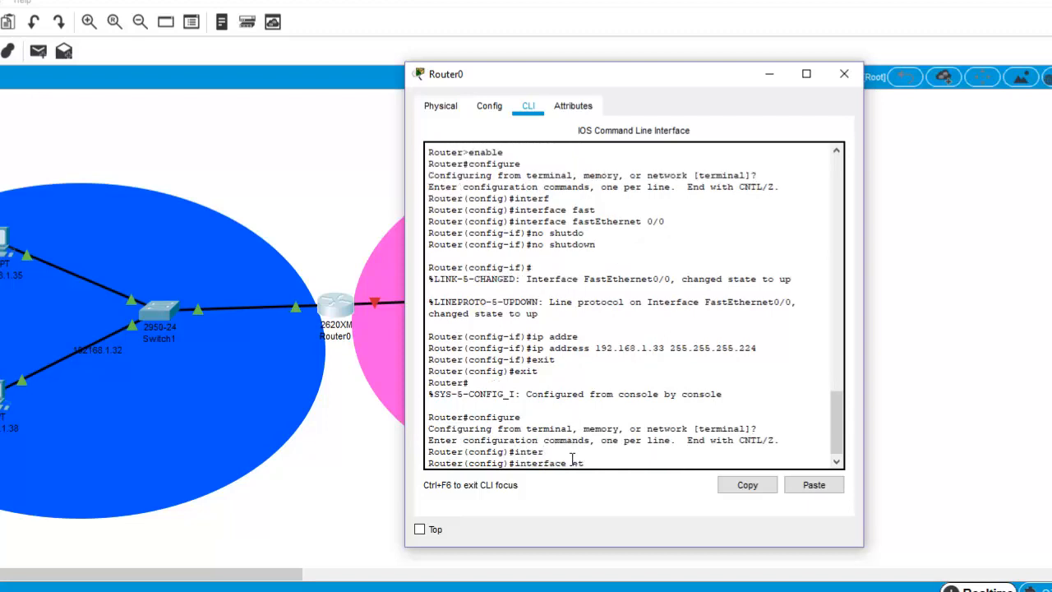
{"action": "key", "text": "Tab"}
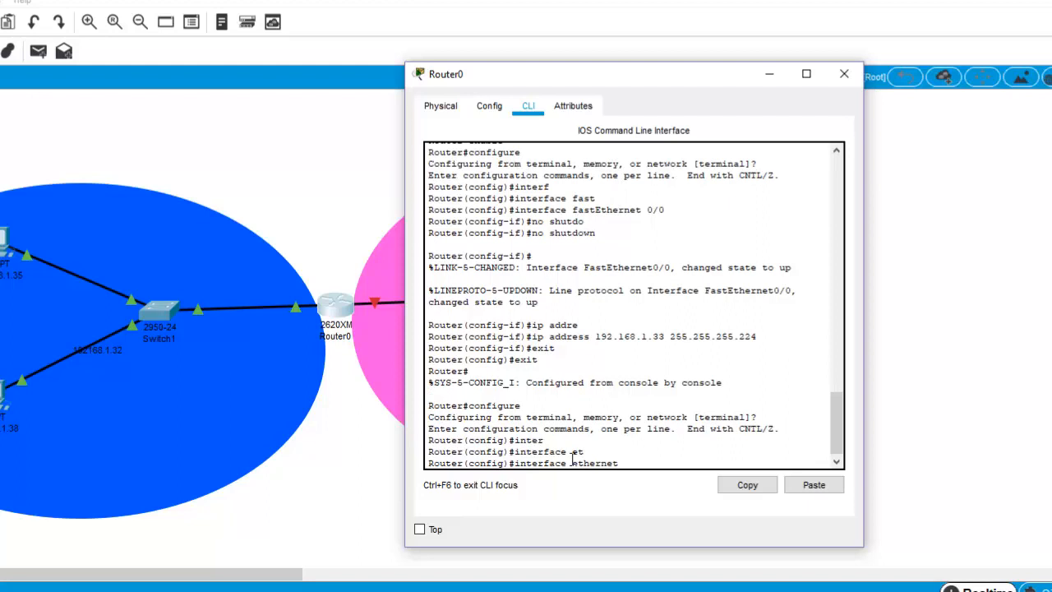
{"action": "type", "text": "1/0"}
{"action": "key", "text": "Return"}
{"action": "type", "text": "no"}
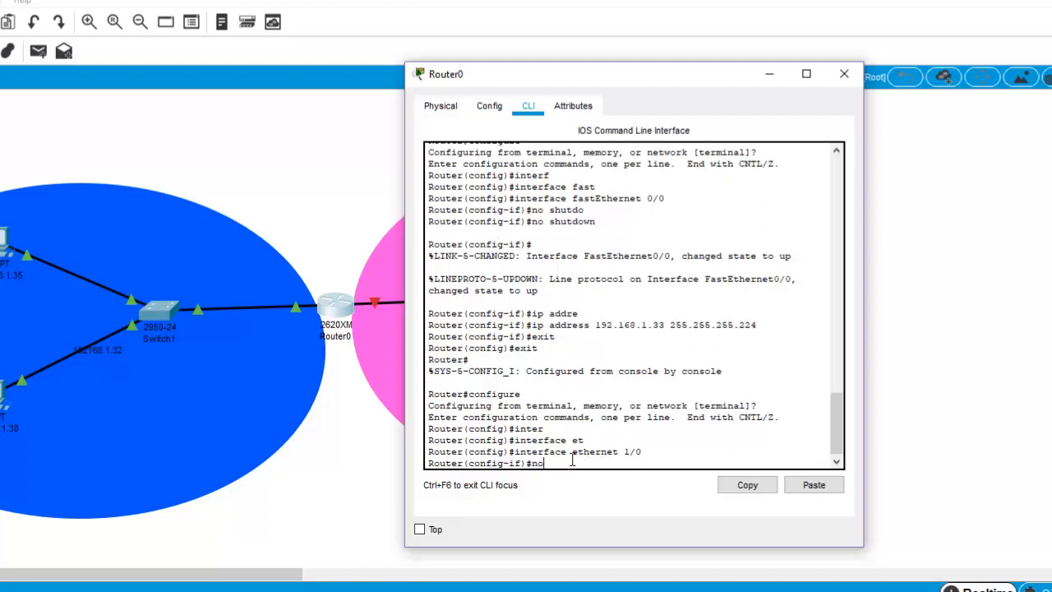
{"action": "type", "text": " shu"}
{"action": "key", "text": "Tab"}
{"action": "key", "text": "Return"}
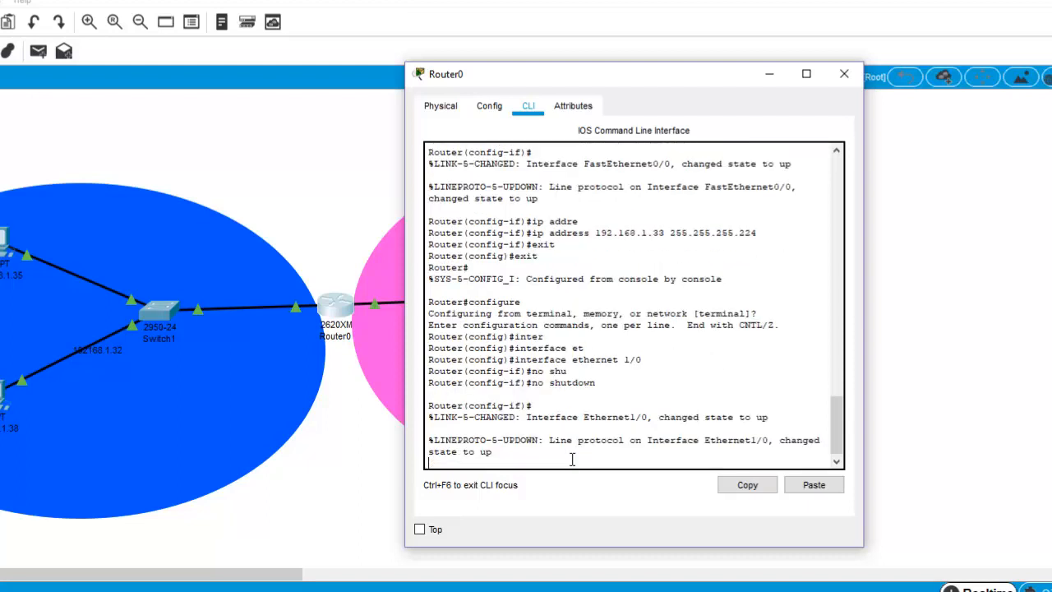
{"action": "key", "text": "Return"}
Assign IP address 192.168.1.65 with mask 255.255.255.192 to Router0's Ethernet 1/0, checking the ING subnet mask in the exercise document
{"action": "type", "text": "ip"}
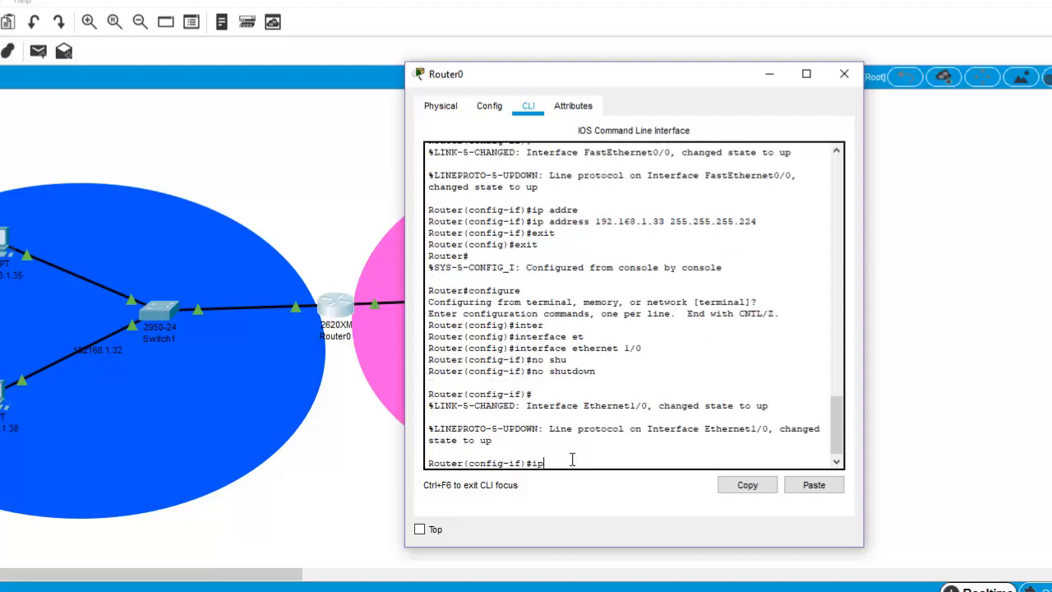
{"action": "type", "text": " add"}
{"action": "key", "text": "Tab"}
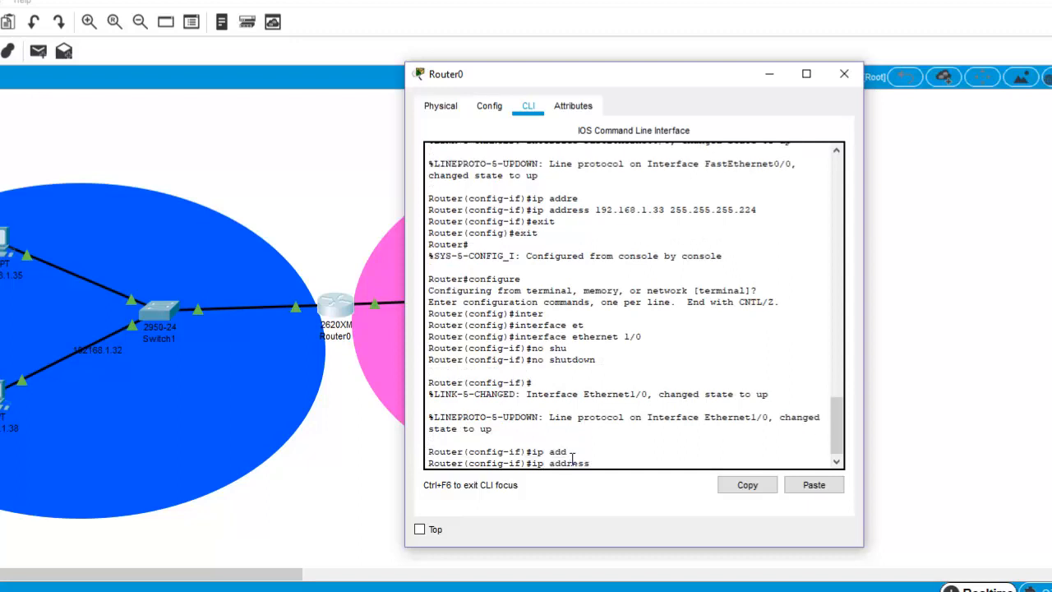
{"action": "type", "text": "192.168.1.65 255.255.255."}
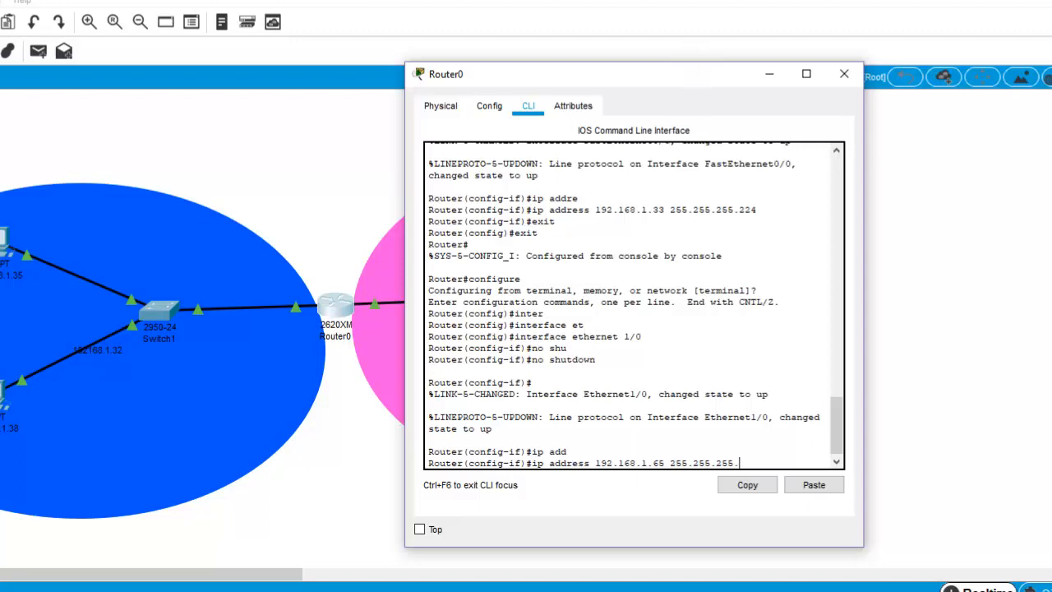
{"action": "key", "text": "alt+Tab"}
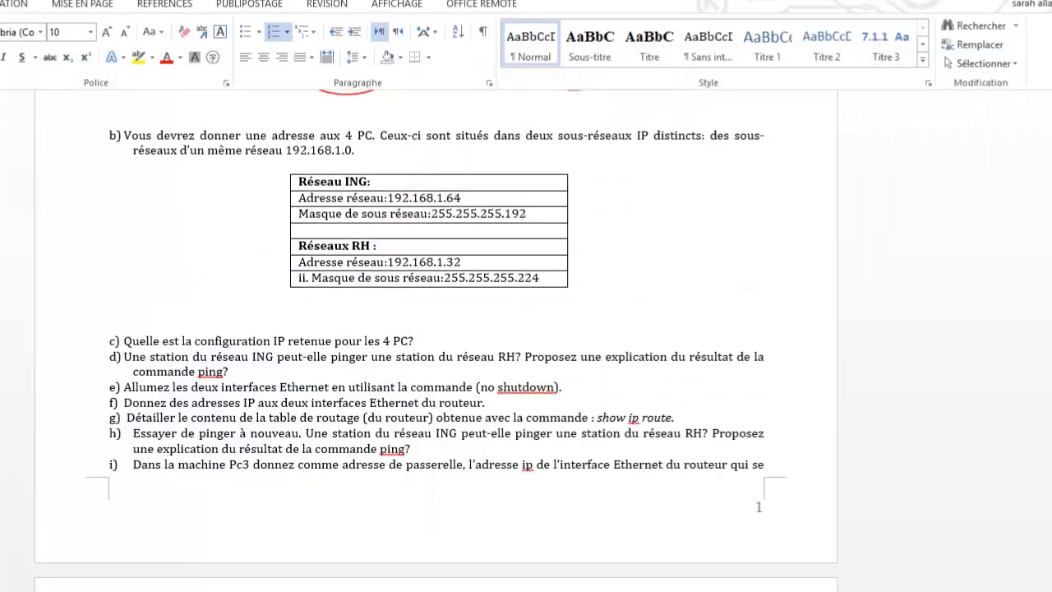
{"action": "key", "text": "alt+Tab"}
{"action": "type", "text": "1"}
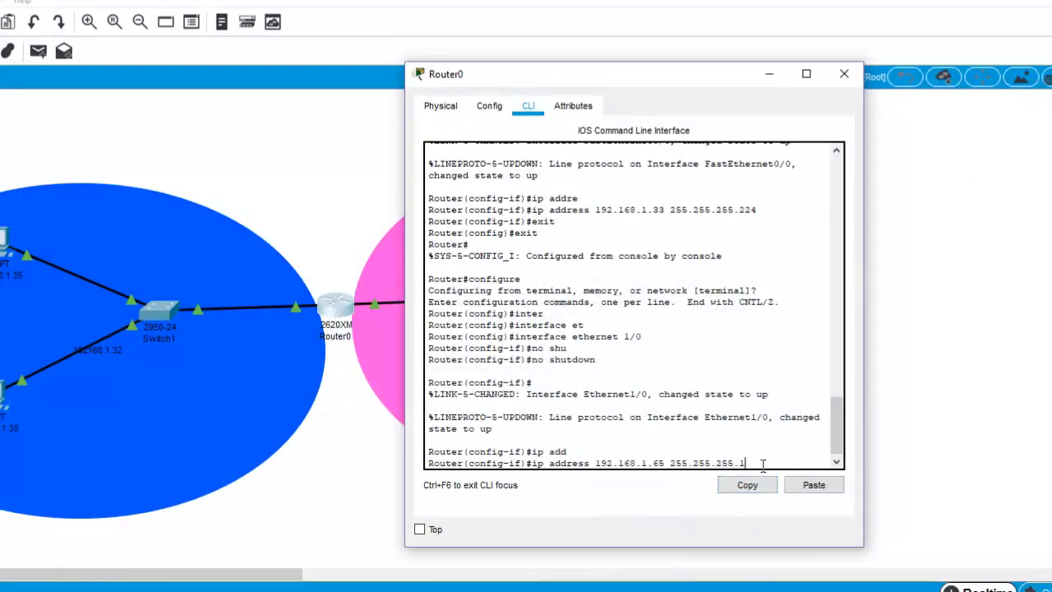
{"action": "type", "text": "92"}
{"action": "key", "text": "Return"}
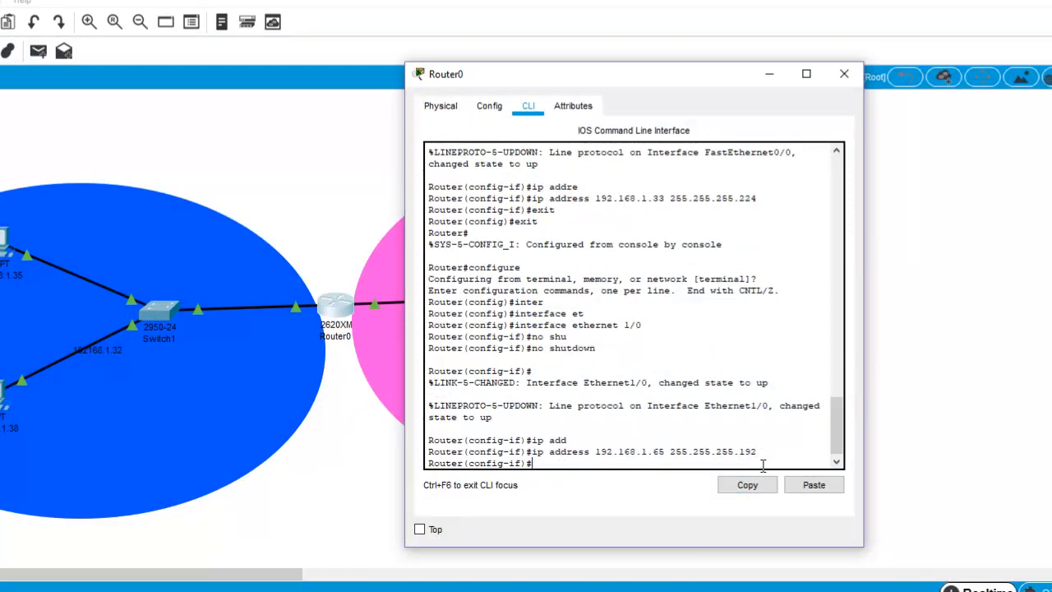
Exit interface and global configuration back to privileged EXEC mode, and minimize the Router0 window
{"action": "type", "text": "exit"}
{"action": "key", "text": "Return"}
{"action": "type", "text": "exit"}
{"action": "key", "text": "Return"}
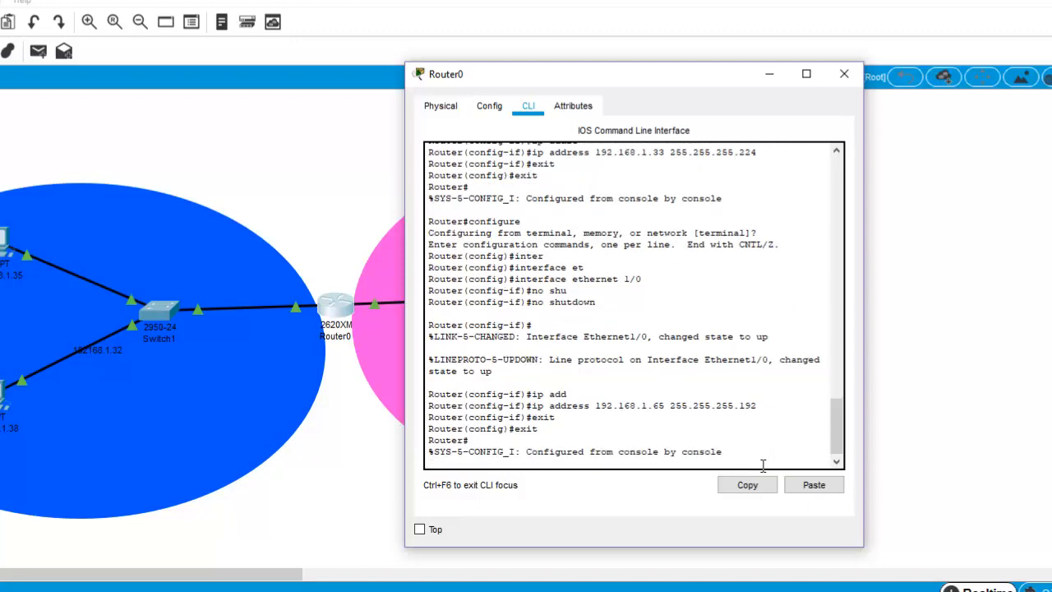
{"action": "key", "text": "Return"}
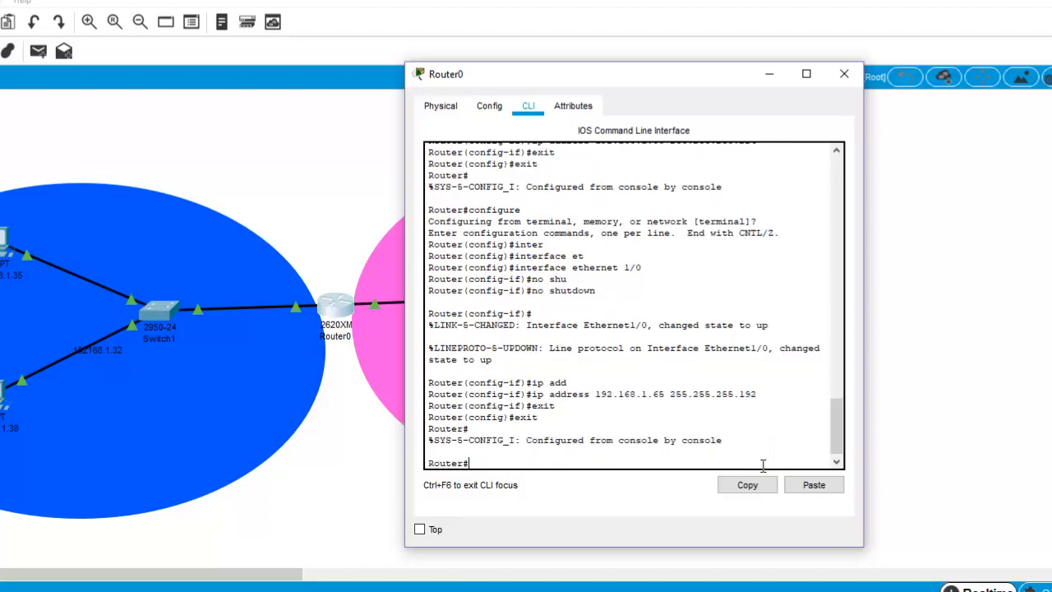
{"action": "left_click", "coordinate": [766, 81]}
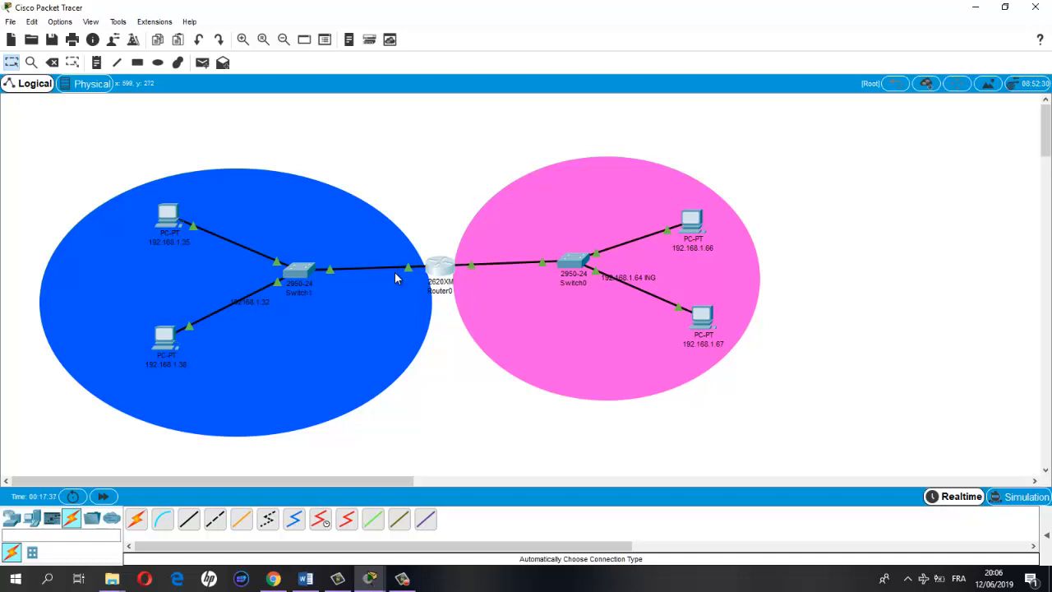
Place a note reading 192.168.1.65 beside Router0, above its link to Switch0
{"action": "left_click", "coordinate": [97, 62]}
{"action": "left_click", "coordinate": [459, 249]}
{"action": "type", "text": "192.168.1."}
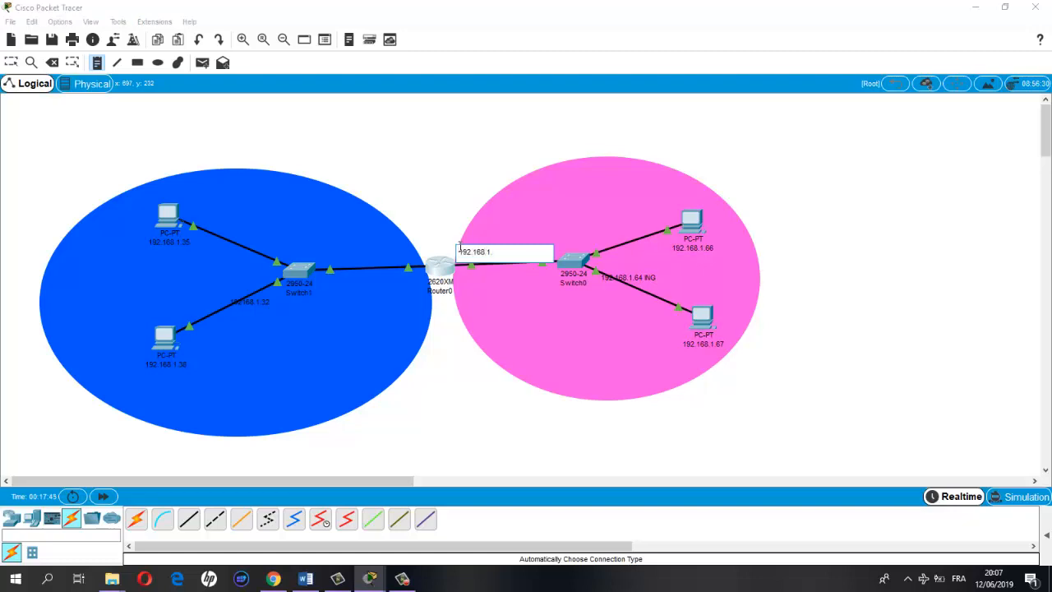
{"action": "type", "text": "65"}
{"action": "left_click", "coordinate": [441, 207]}
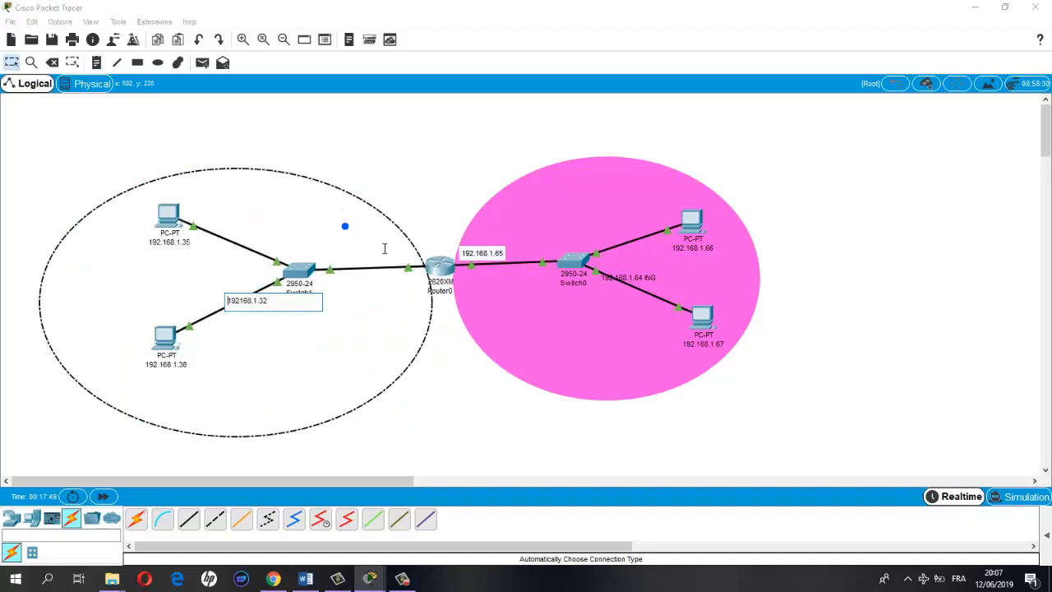
Add a note reading 192.168.1.33 on Router0's Switch1 side and position it above the link, clear of the router icon
{"action": "left_click", "coordinate": [96, 63]}
{"action": "left_click", "coordinate": [396, 253]}
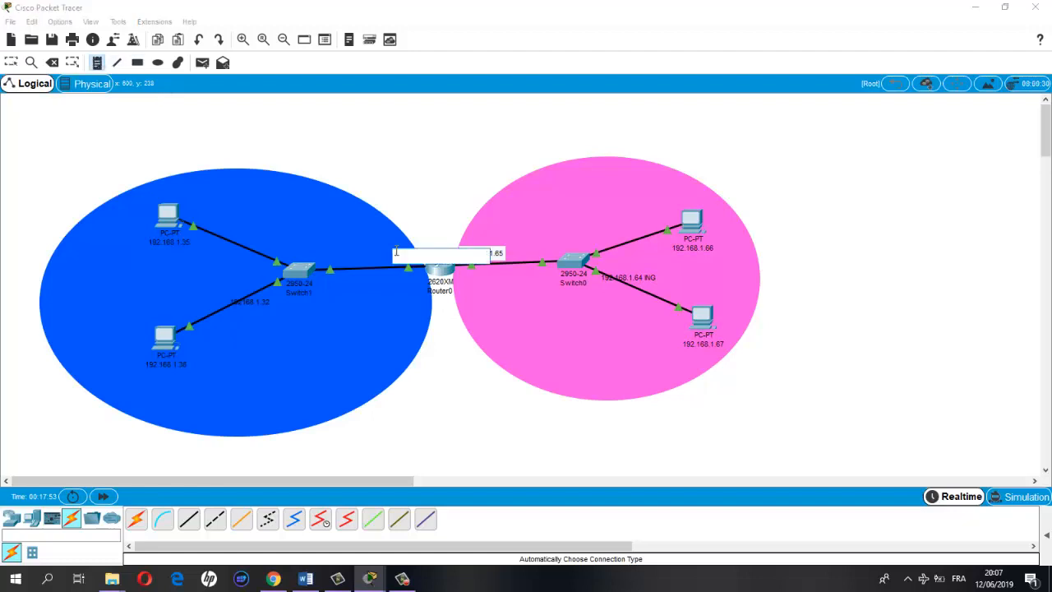
{"action": "type", "text": "192.11"}
{"action": "key", "text": "BackSpace"}
{"action": "key", "text": "BackSpace"}
{"action": "type", "text": "68.1.3"}
{"action": "key", "text": "Escape"}
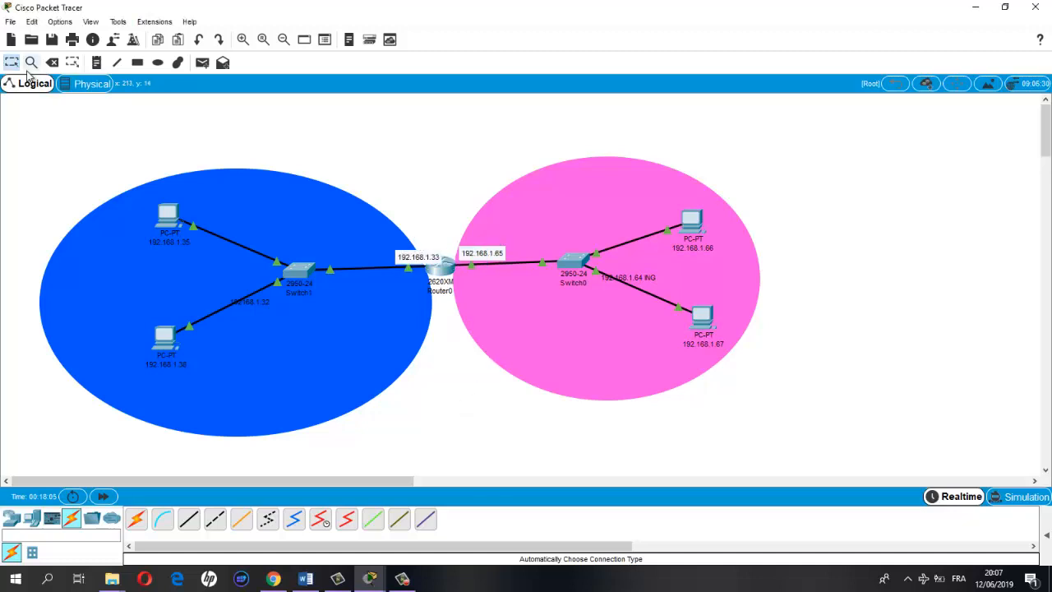
{"action": "left_click_drag", "start_coordinate": [420, 258], "coordinate": [400, 250]}
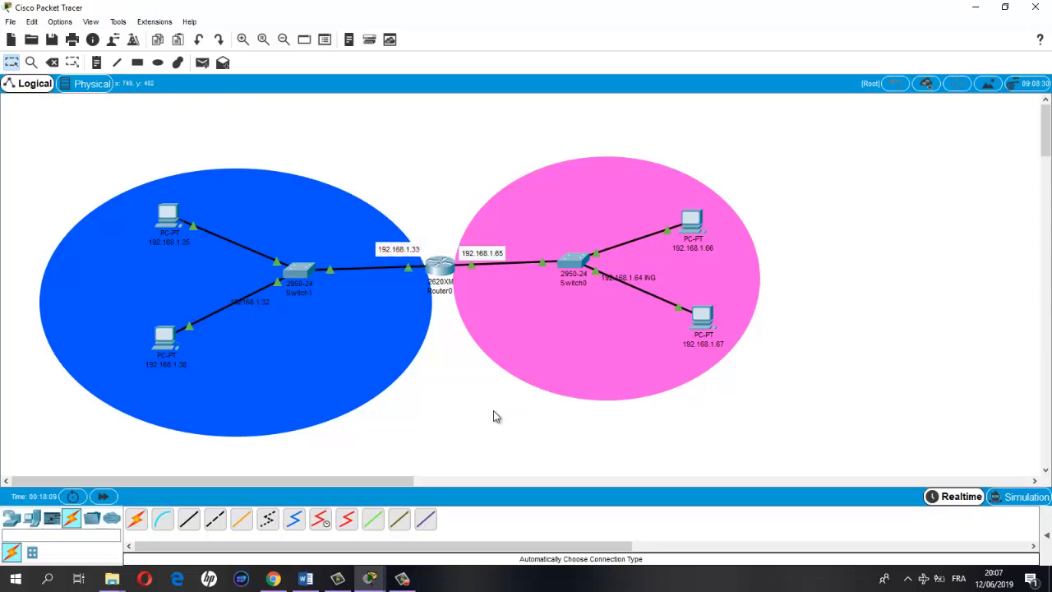
Switch to the Word exercise document to read the routing table question, and return to the Packet Tracer topology
{"action": "left_click", "coordinate": [304, 579]}
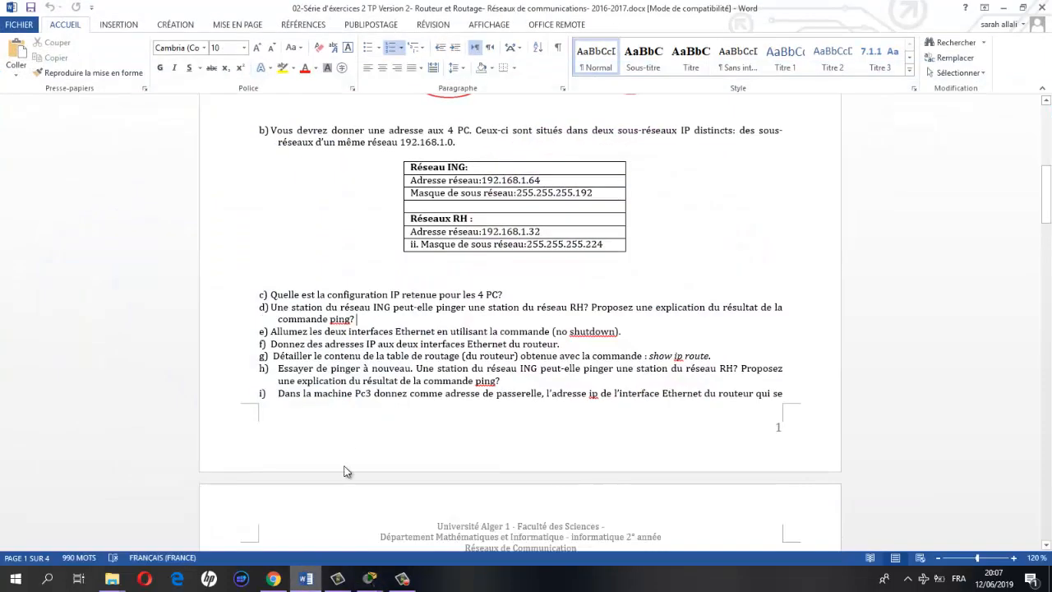
{"action": "scroll", "coordinate": [386, 374], "scroll_direction": "down", "scroll_amount": 1}
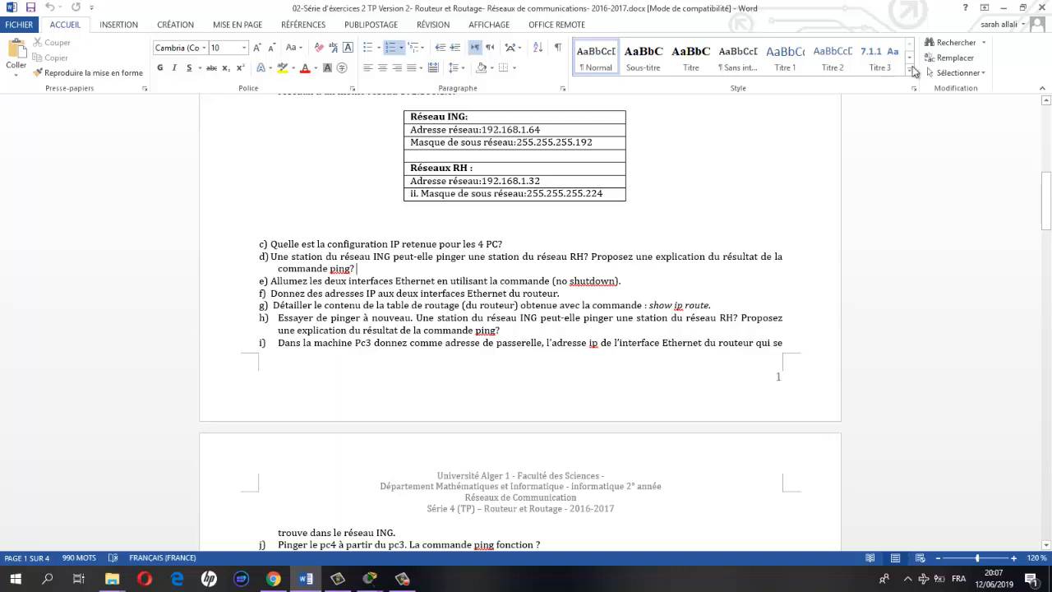
{"action": "left_click", "coordinate": [1022, 7]}
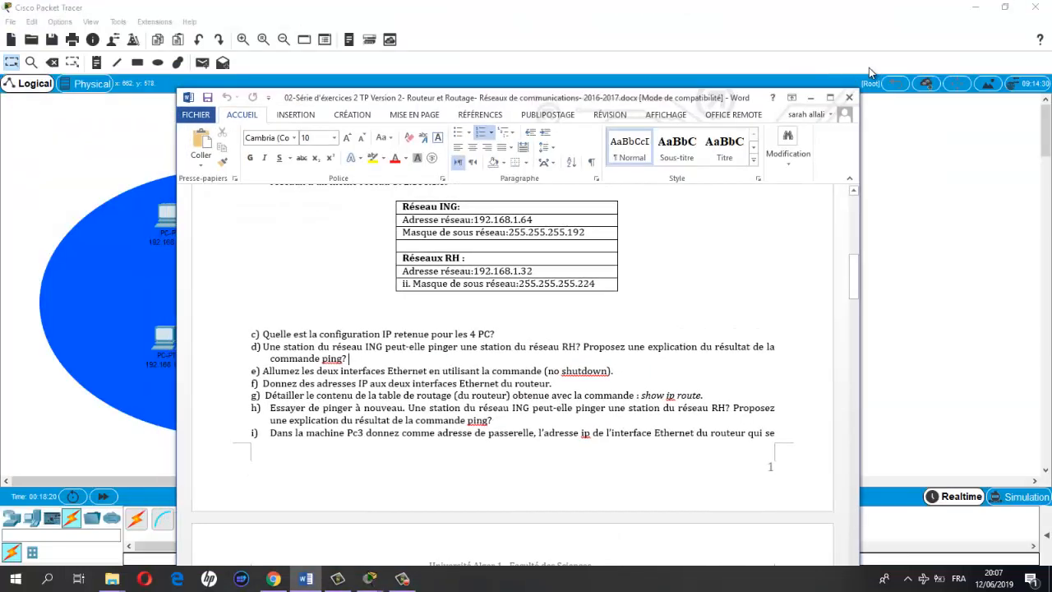
{"action": "left_click", "coordinate": [829, 97]}
{"action": "left_click", "coordinate": [1004, 9]}
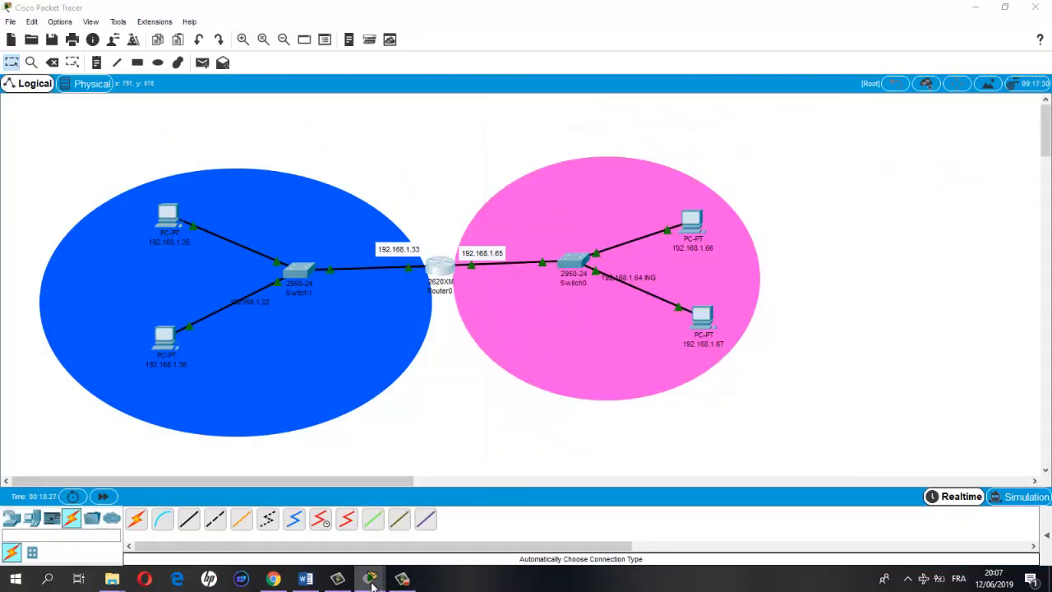
Reopen Router0's command line and display its routing table with the show ip route command
{"action": "mouse_move", "coordinate": [374, 578]}
{"action": "left_click", "coordinate": [441, 516]}
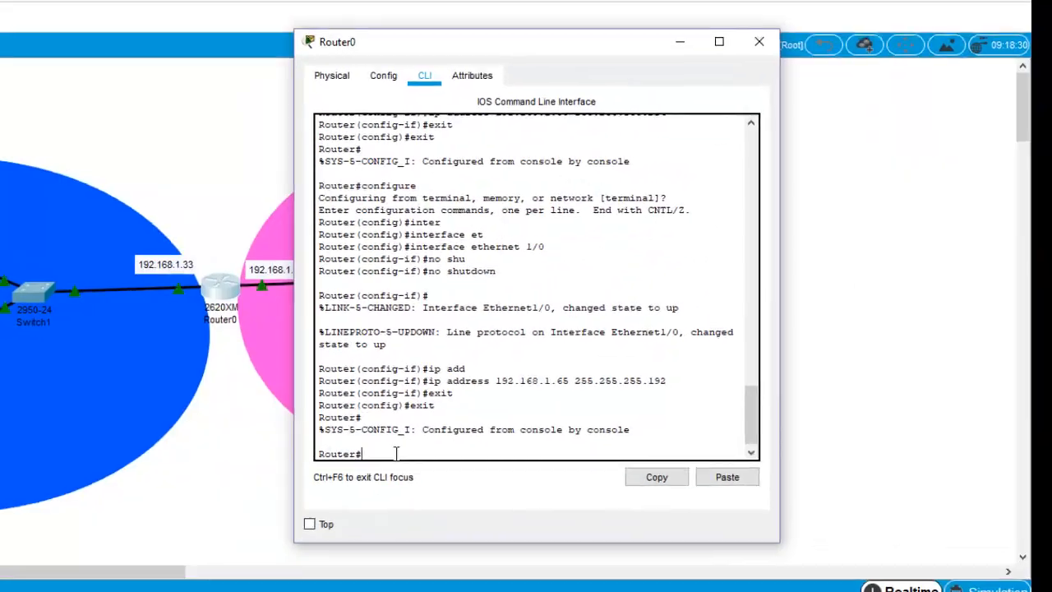
{"action": "type", "text": "show ip"}
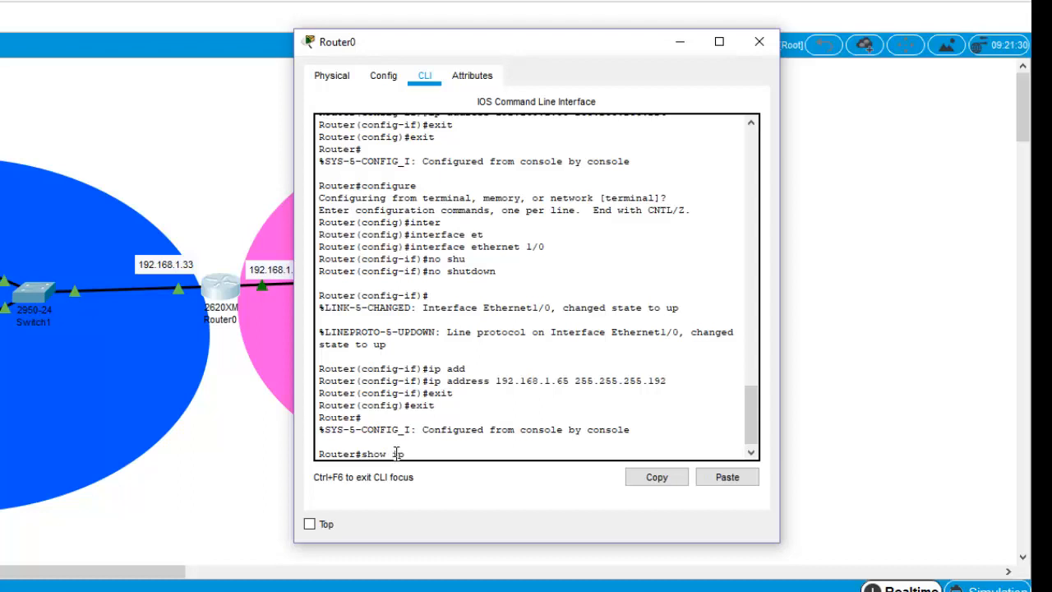
{"action": "type", "text": " route"}
{"action": "key", "text": "Return"}
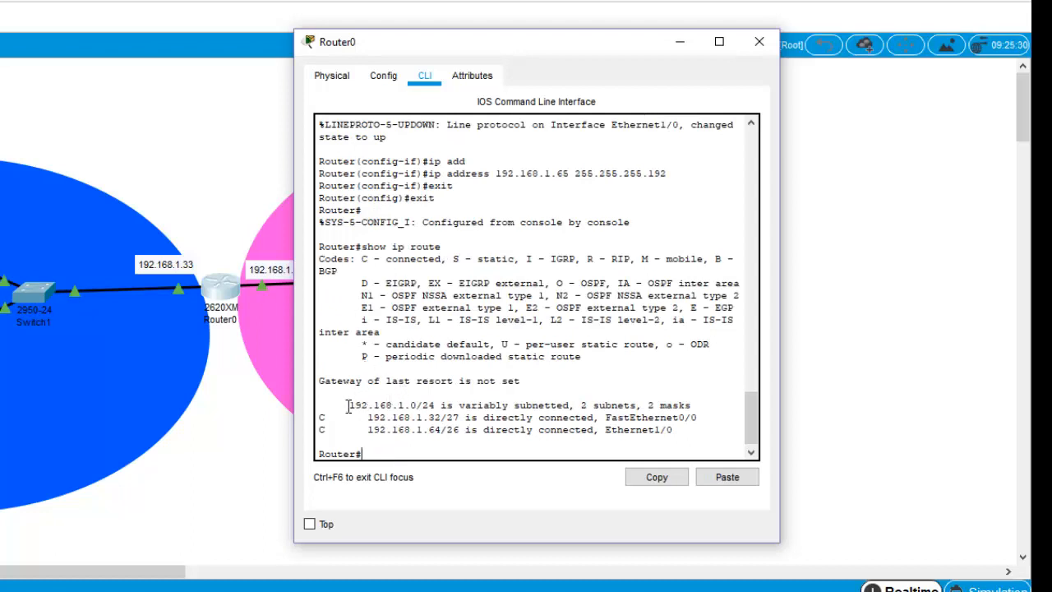
Examine the routing table's subnet summary, the connected code and both directly connected routes, and minimize the router window
{"action": "left_click_drag", "start_coordinate": [343, 405], "coordinate": [721, 402]}
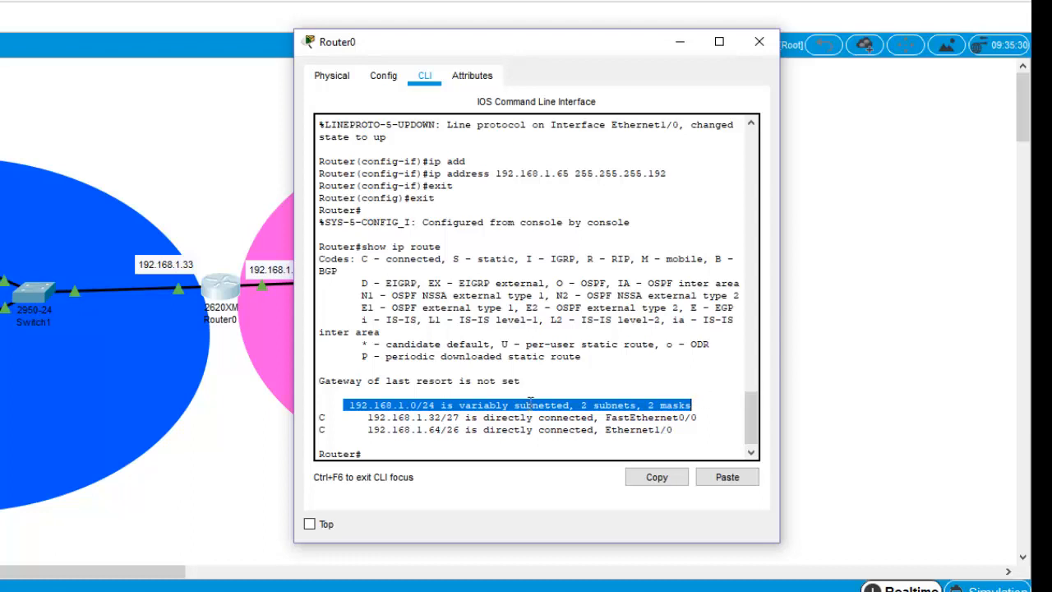
{"action": "left_click", "coordinate": [323, 417]}
{"action": "double_click", "coordinate": [324, 416]}
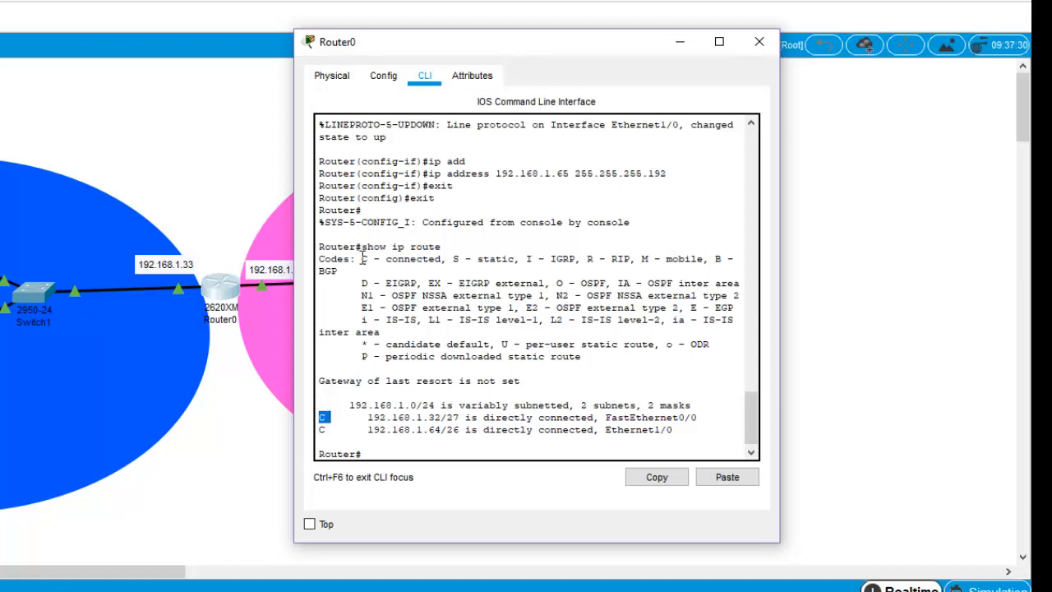
{"action": "left_click_drag", "start_coordinate": [363, 258], "coordinate": [444, 258]}
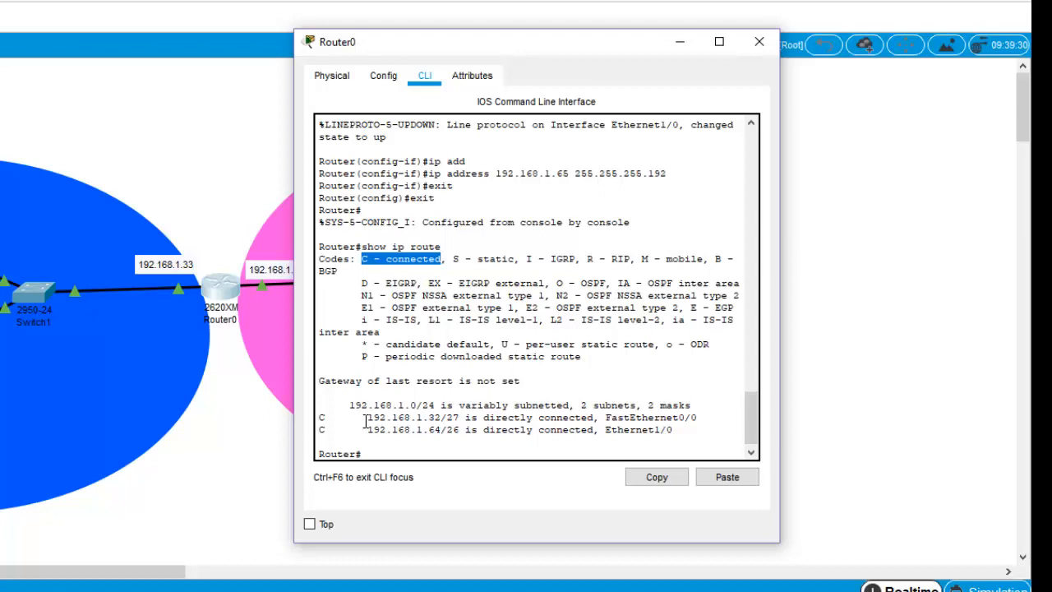
{"action": "left_click_drag", "start_coordinate": [367, 417], "coordinate": [700, 417]}
{"action": "left_click", "coordinate": [451, 418]}
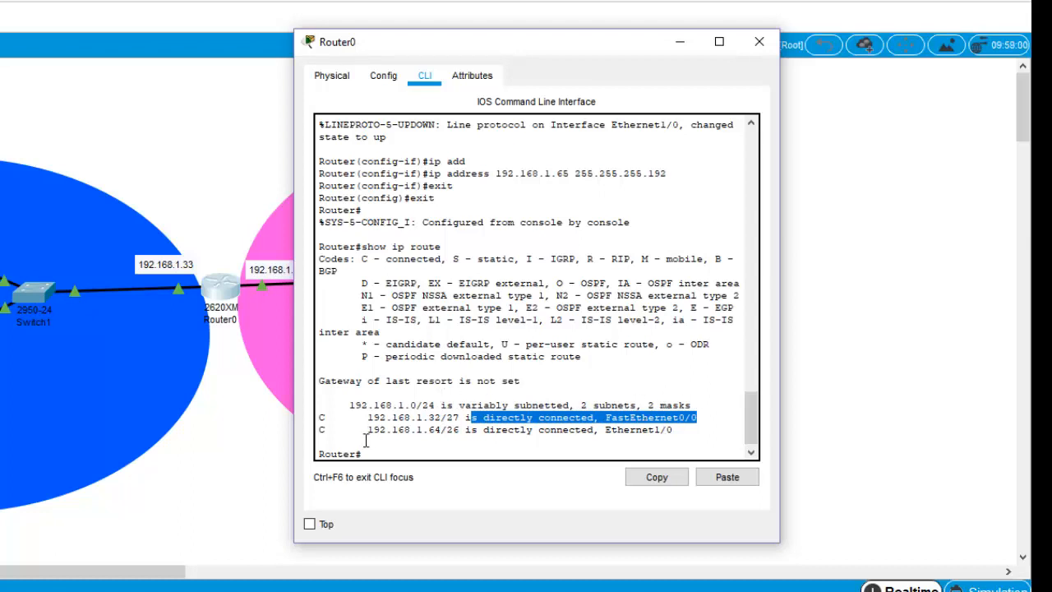
{"action": "left_click", "coordinate": [325, 429]}
{"action": "left_click_drag", "start_coordinate": [326, 429], "coordinate": [678, 428]}
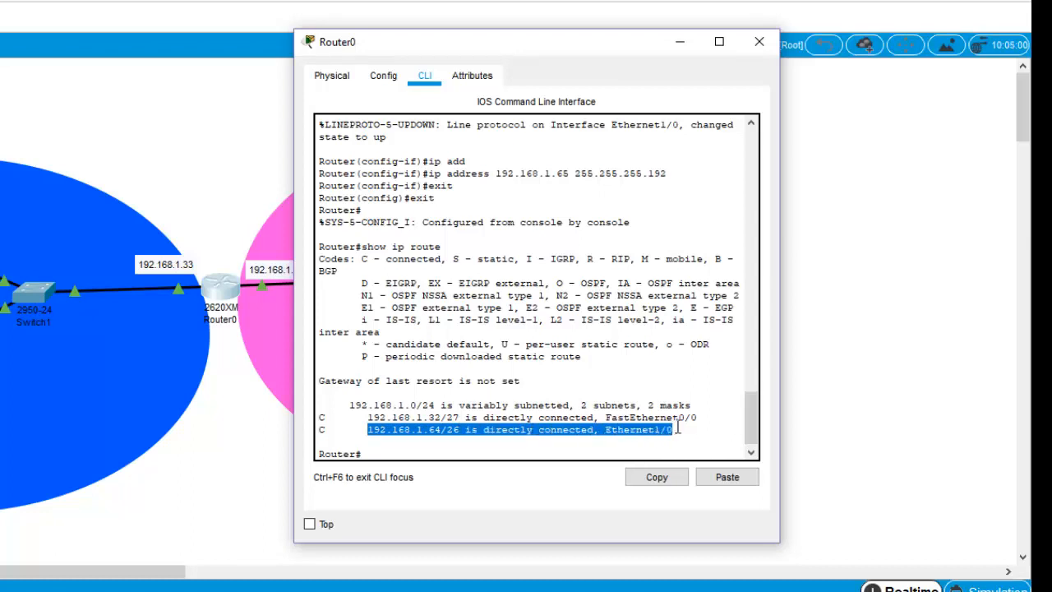
{"action": "left_click", "coordinate": [360, 424]}
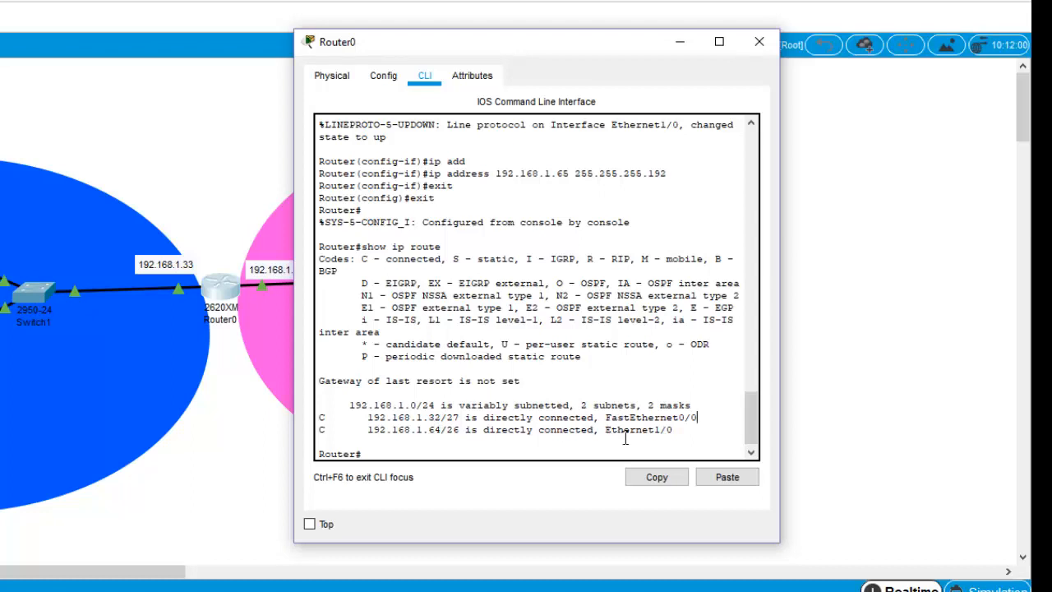
{"action": "left_click", "coordinate": [679, 43]}
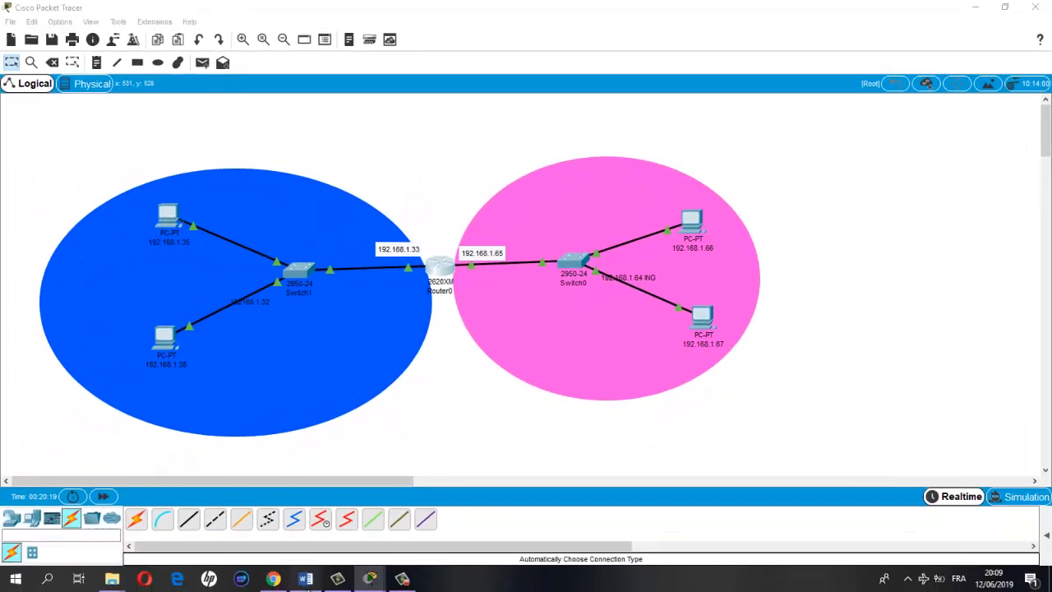
Switch to the Word exercise document to read the remaining ping and gateway questions, and return to the Packet Tracer topology
{"action": "left_click", "coordinate": [304, 578]}
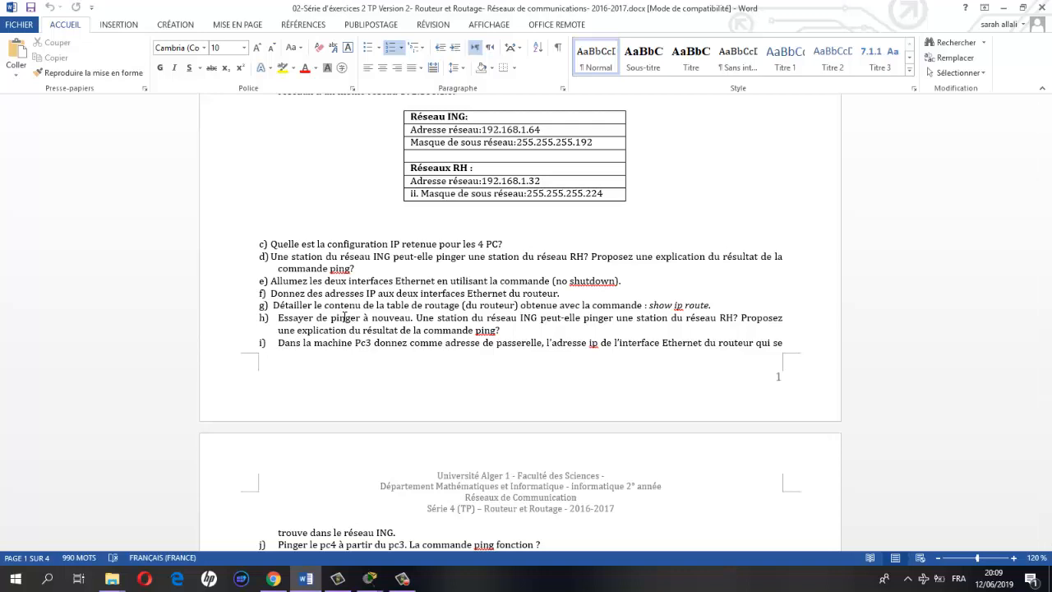
{"action": "scroll", "coordinate": [343, 316], "scroll_direction": "down", "scroll_amount": 2}
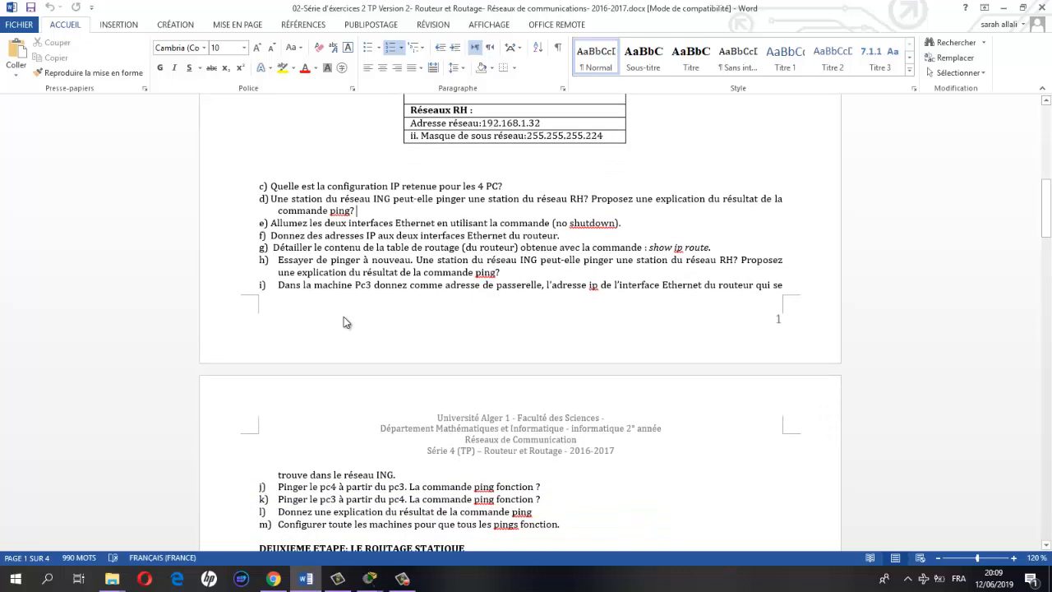
{"action": "scroll", "coordinate": [344, 322], "scroll_direction": "down", "scroll_amount": 3}
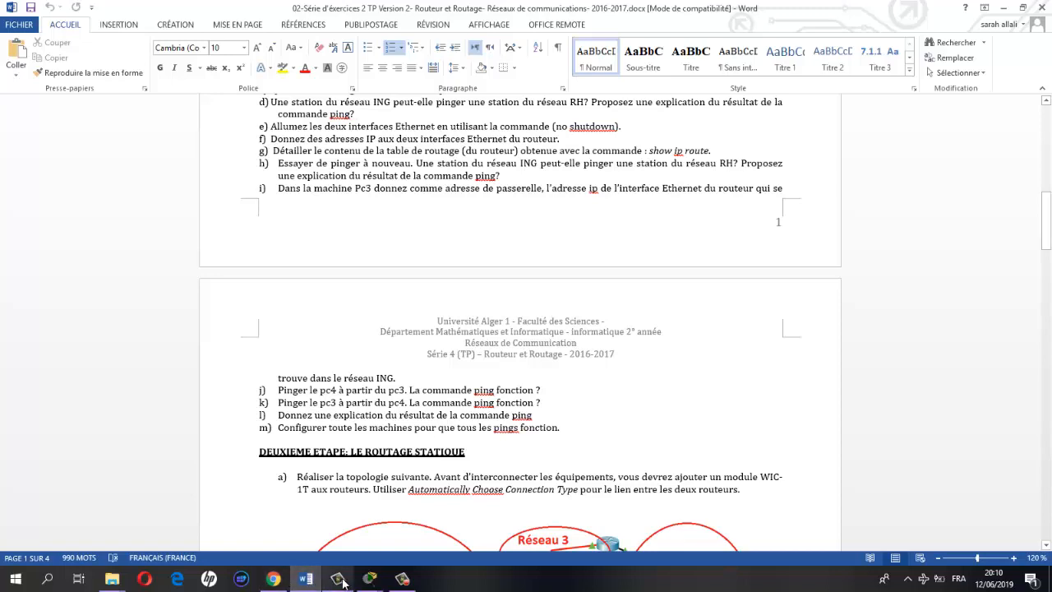
{"action": "mouse_move", "coordinate": [371, 578]}
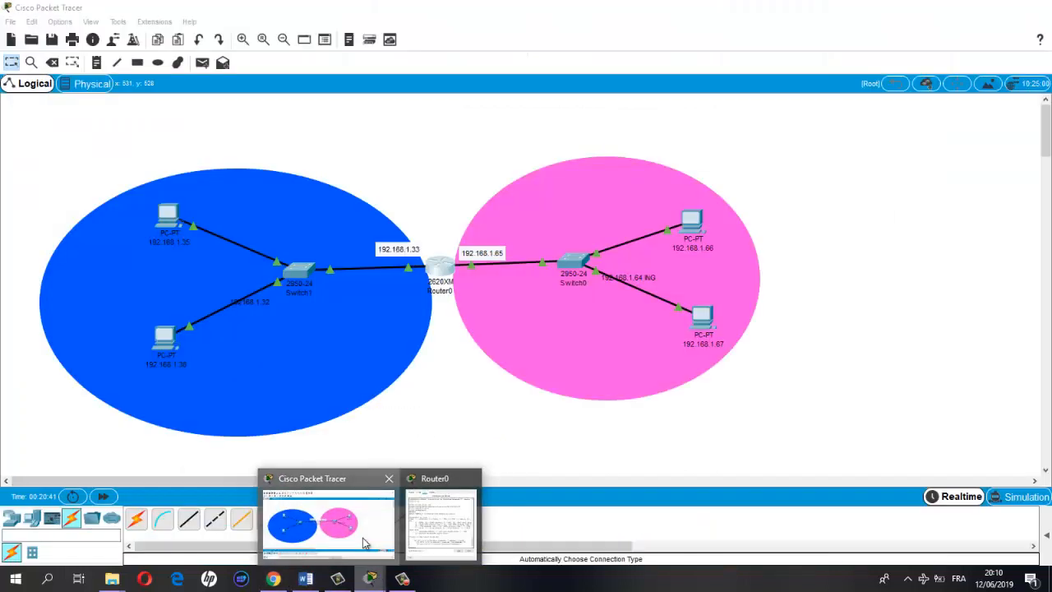
{"action": "left_click", "coordinate": [362, 538]}
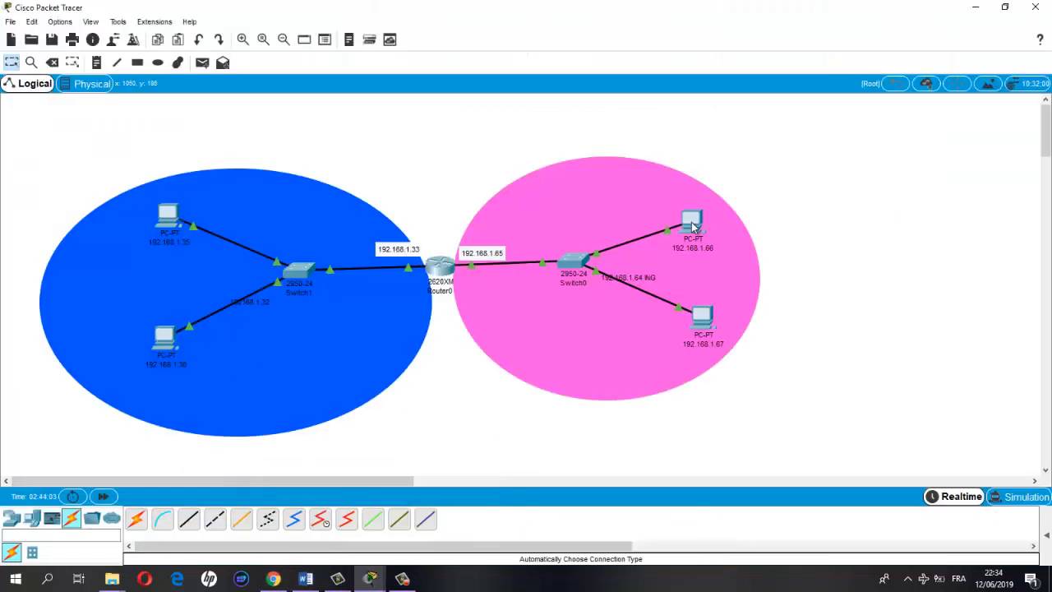
Ping 192.168.1.35 again from the command prompt of ING station 192.168.1.66, and close the station's window
{"action": "left_click", "coordinate": [692, 227]}
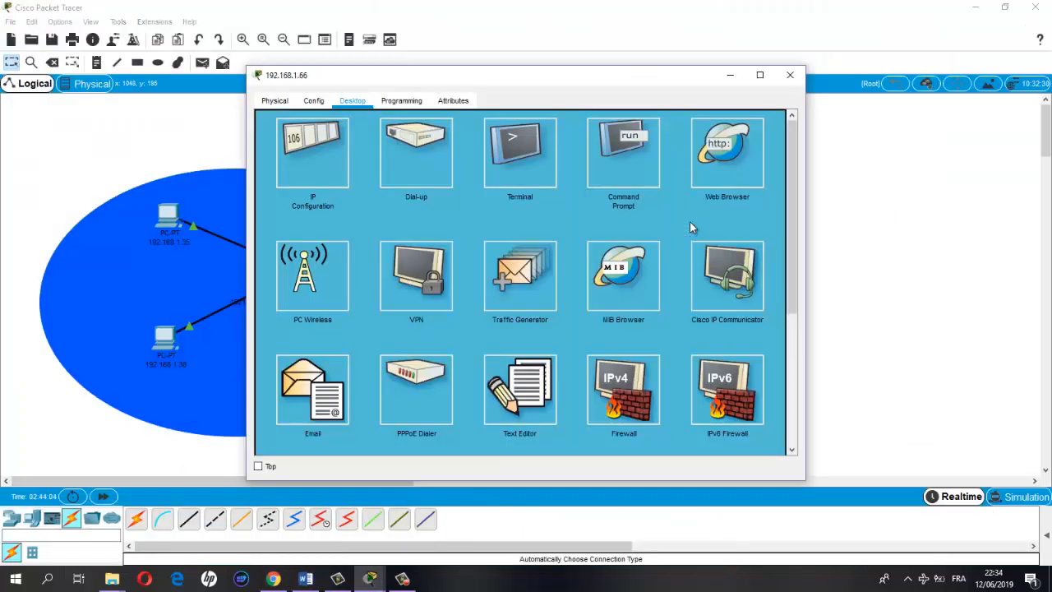
{"action": "left_click", "coordinate": [616, 157]}
{"action": "left_click", "coordinate": [382, 282]}
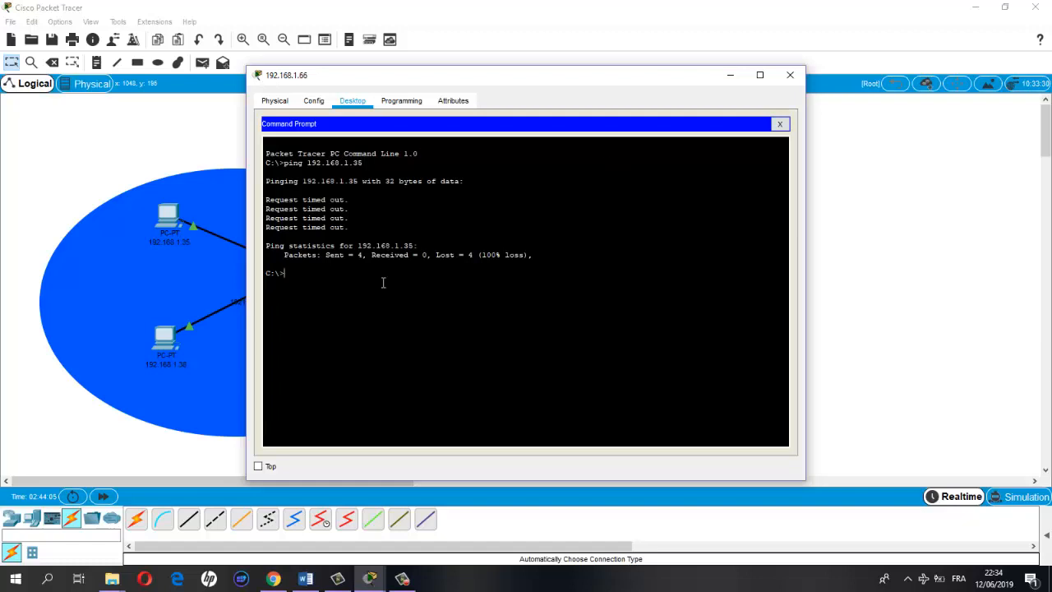
{"action": "key", "text": "Up"}
{"action": "key", "text": "Return"}
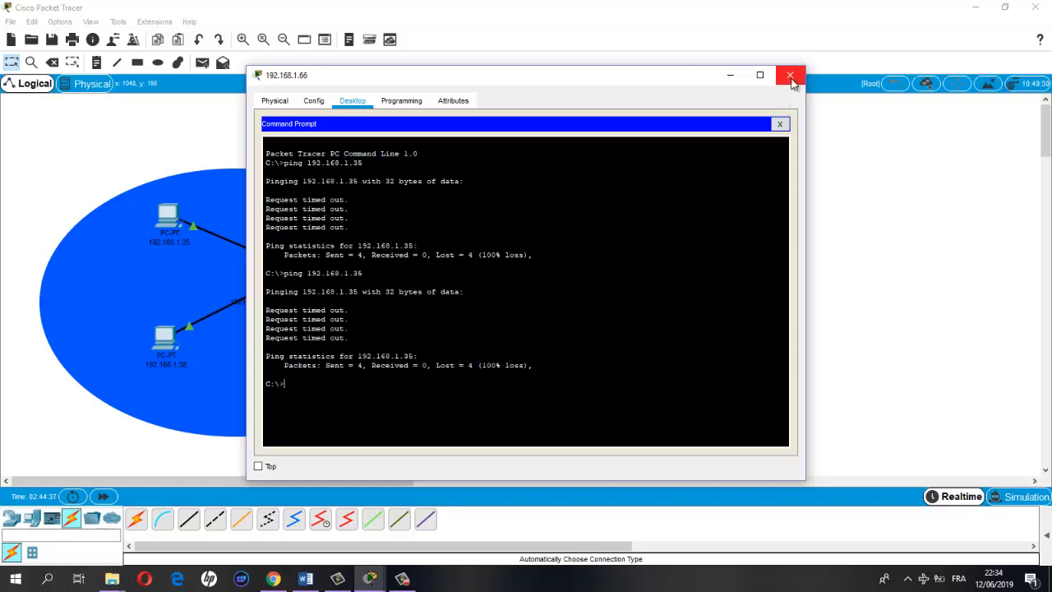
{"action": "left_click", "coordinate": [790, 75]}
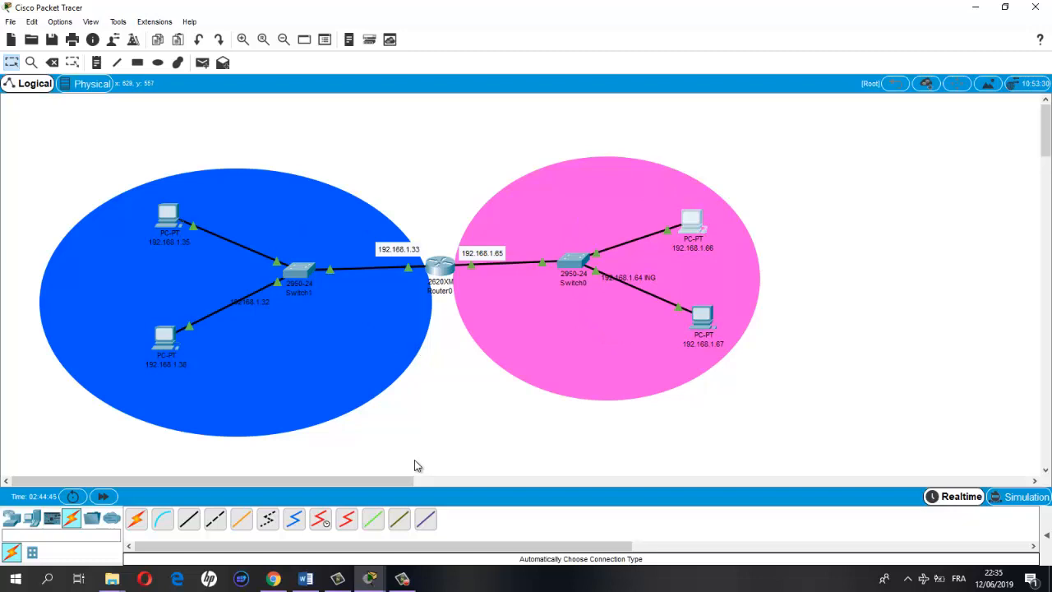
Read the default gateway question for Pc3 and the network diagram in the Word exercise document, and return to the Packet Tracer topology
{"action": "left_click", "coordinate": [305, 580]}
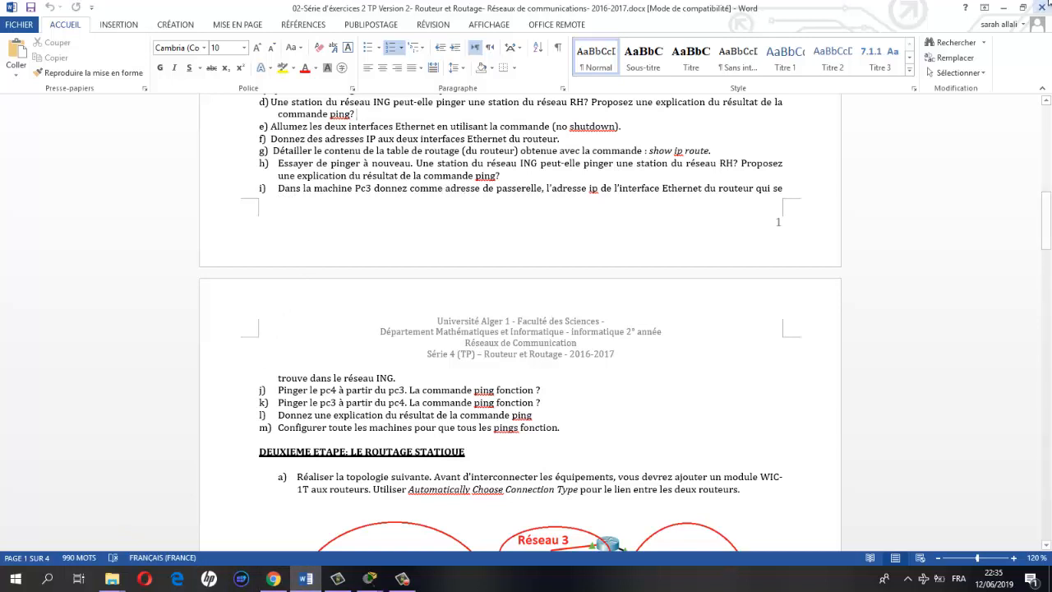
{"action": "key", "text": "alt+Tab"}
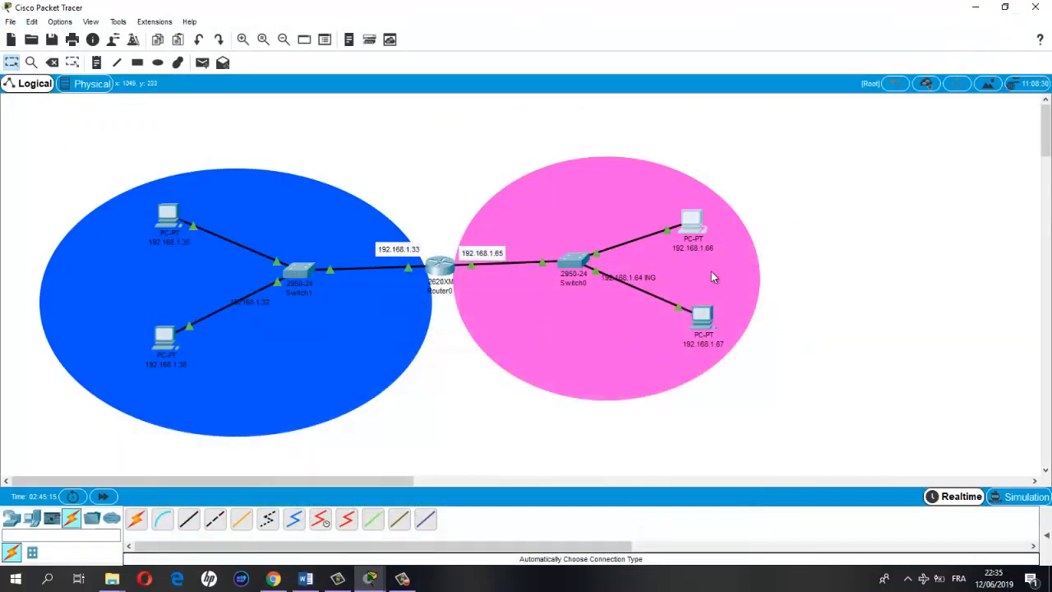
{"action": "left_click", "coordinate": [311, 579]}
{"action": "scroll", "coordinate": [503, 368], "scroll_direction": "up", "scroll_amount": 8}
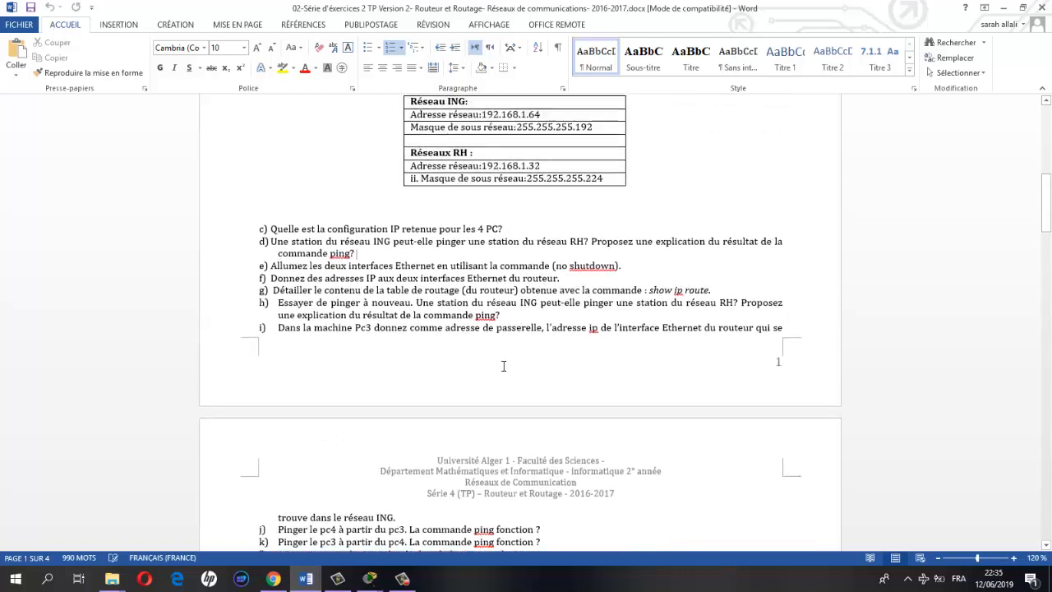
{"action": "scroll", "coordinate": [502, 367], "scroll_direction": "up", "scroll_amount": 2}
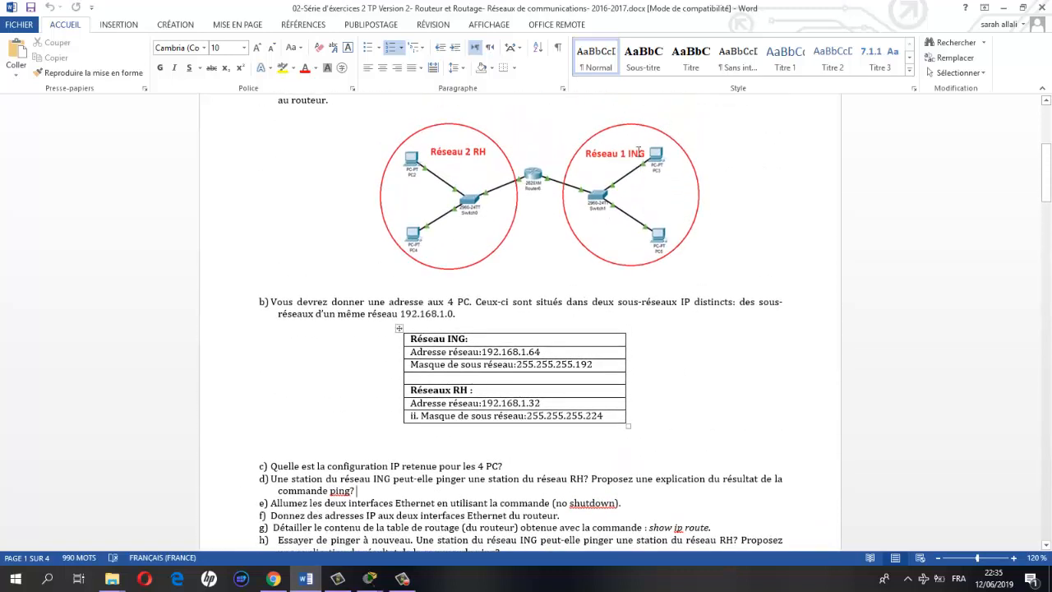
{"action": "scroll", "coordinate": [932, 191], "scroll_direction": "down", "scroll_amount": 15}
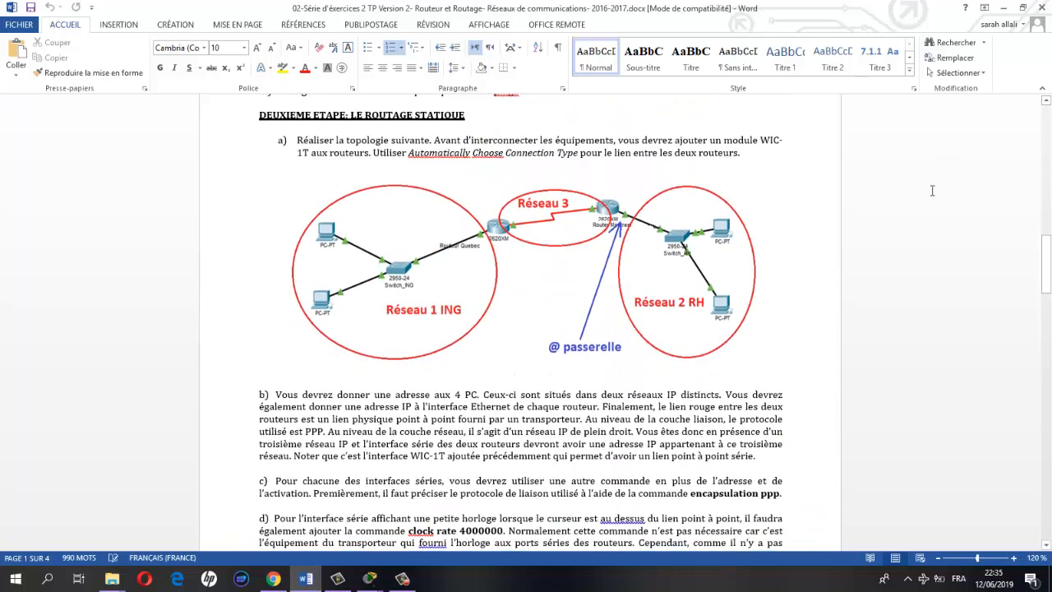
{"action": "scroll", "coordinate": [932, 191], "scroll_direction": "up", "scroll_amount": 12}
{"action": "scroll", "coordinate": [771, 199], "scroll_direction": "down", "scroll_amount": 4}
{"action": "scroll", "coordinate": [771, 199], "scroll_direction": "down", "scroll_amount": 3}
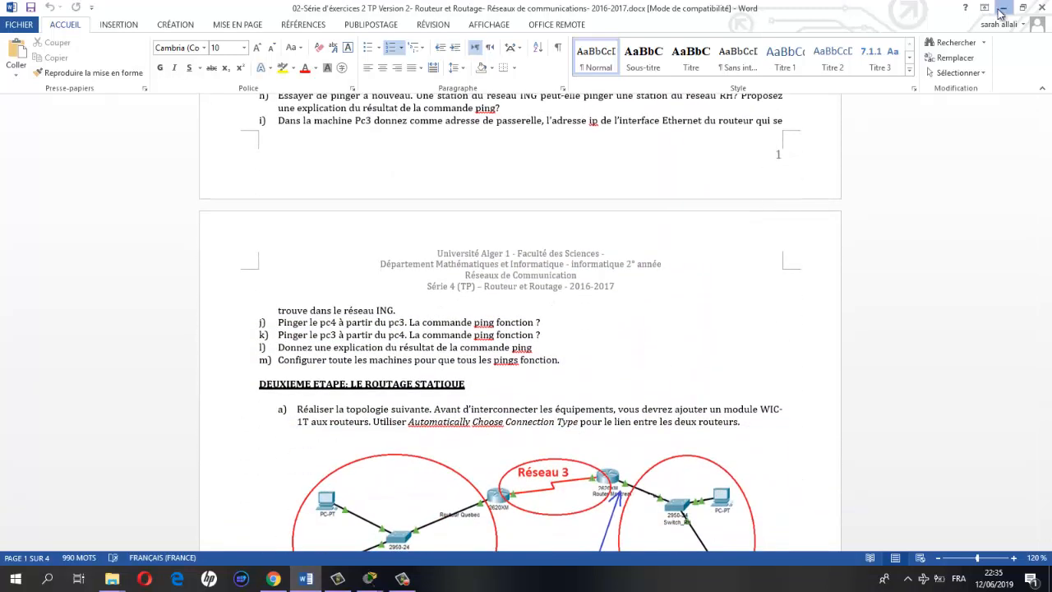
{"action": "left_click", "coordinate": [1002, 8]}
Open the IP configuration of ING station 192.168.1.66, minimize it, and examine Router0's ING-side interface and address on the topology
{"action": "left_click", "coordinate": [690, 238]}
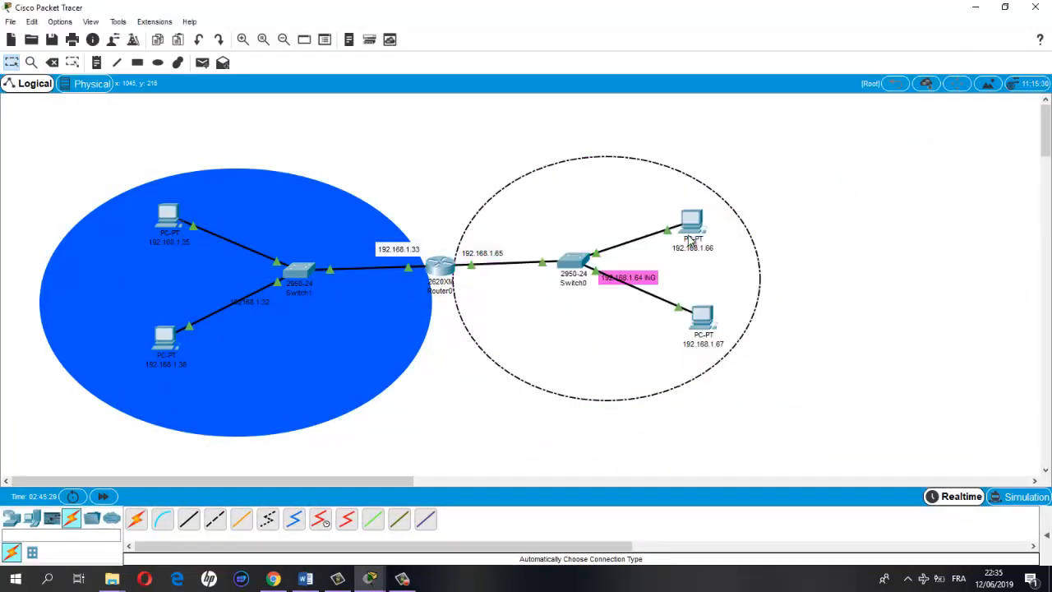
{"action": "double_click", "coordinate": [690, 222]}
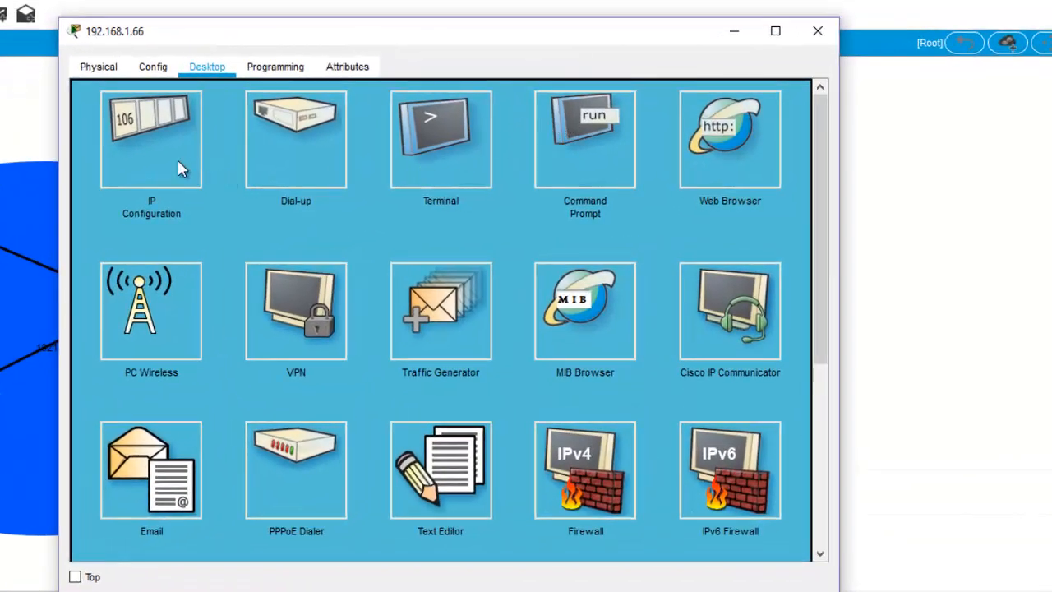
{"action": "left_click", "coordinate": [178, 162]}
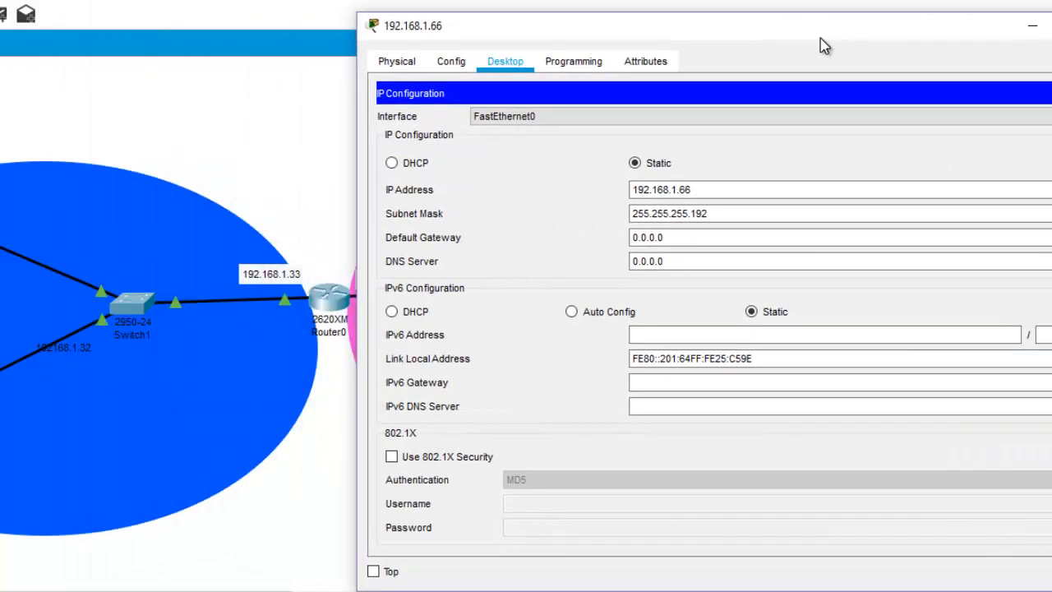
{"action": "left_click_drag", "start_coordinate": [820, 38], "coordinate": [849, 41]}
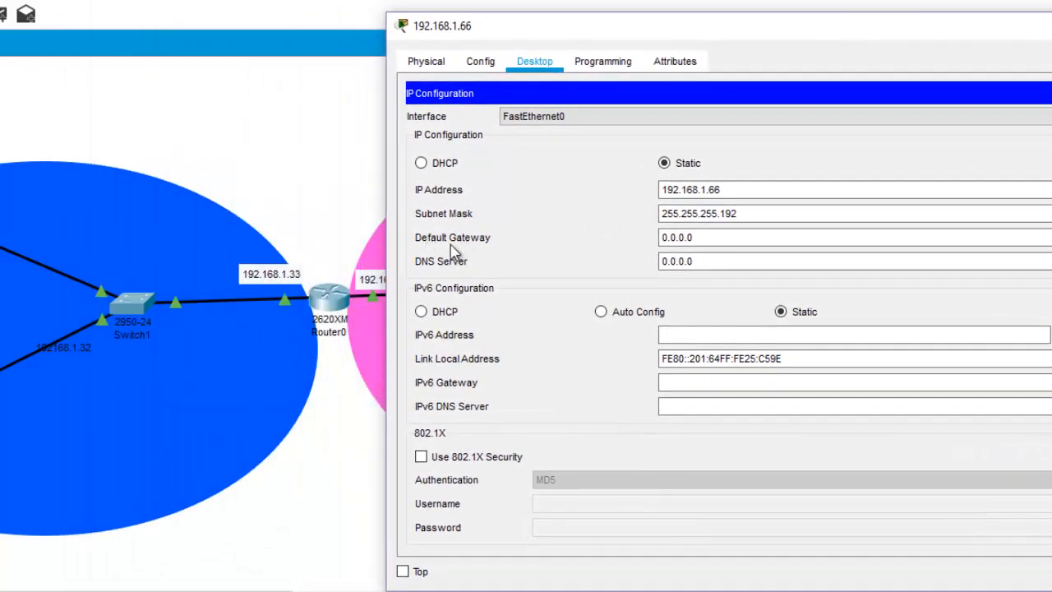
{"action": "left_click_drag", "start_coordinate": [699, 33], "coordinate": [751, 22]}
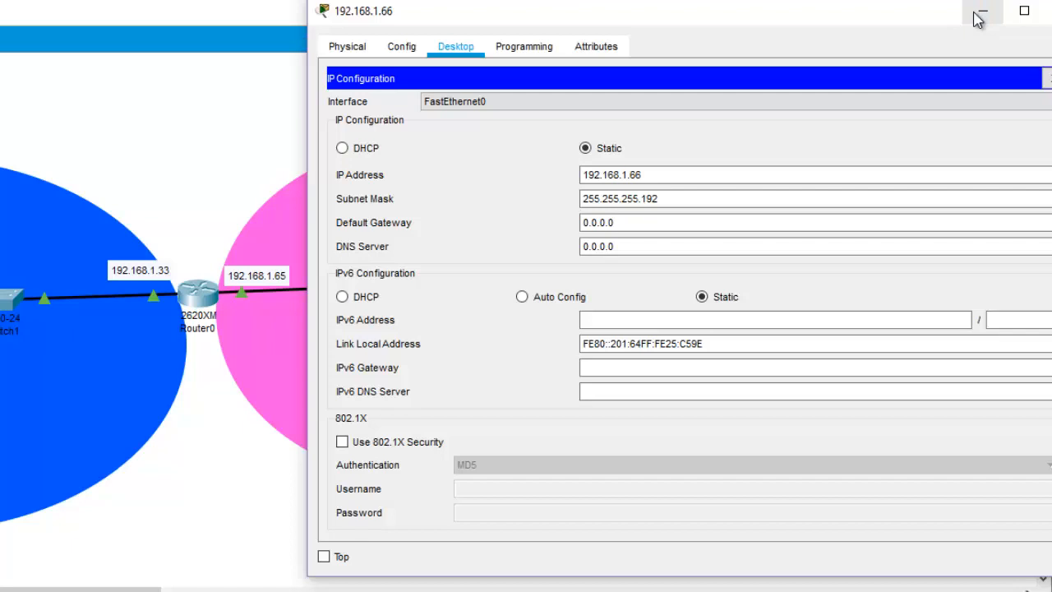
{"action": "left_click", "coordinate": [979, 17]}
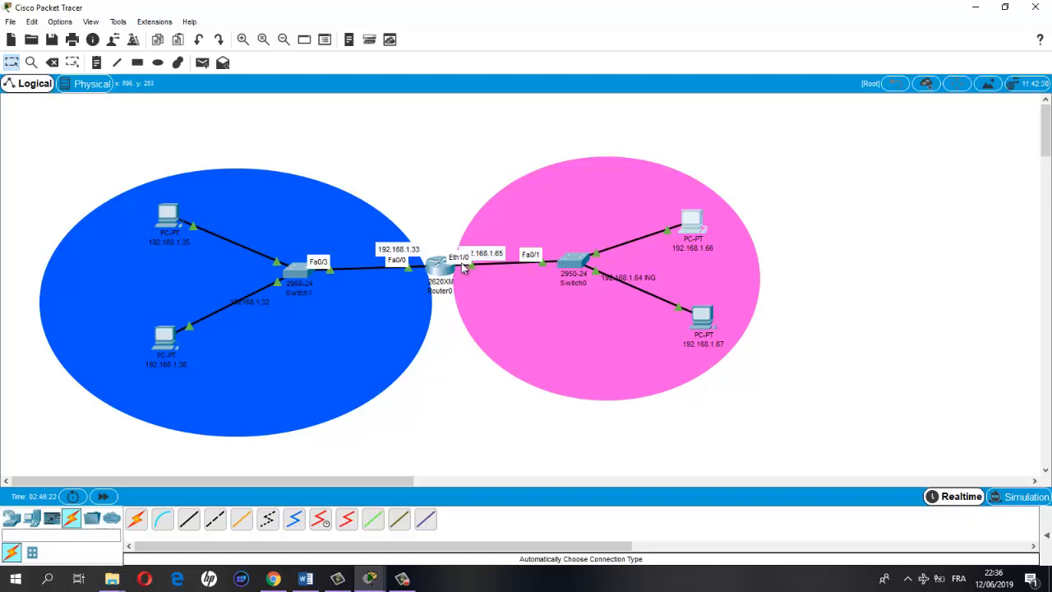
{"action": "double_click", "coordinate": [517, 309]}
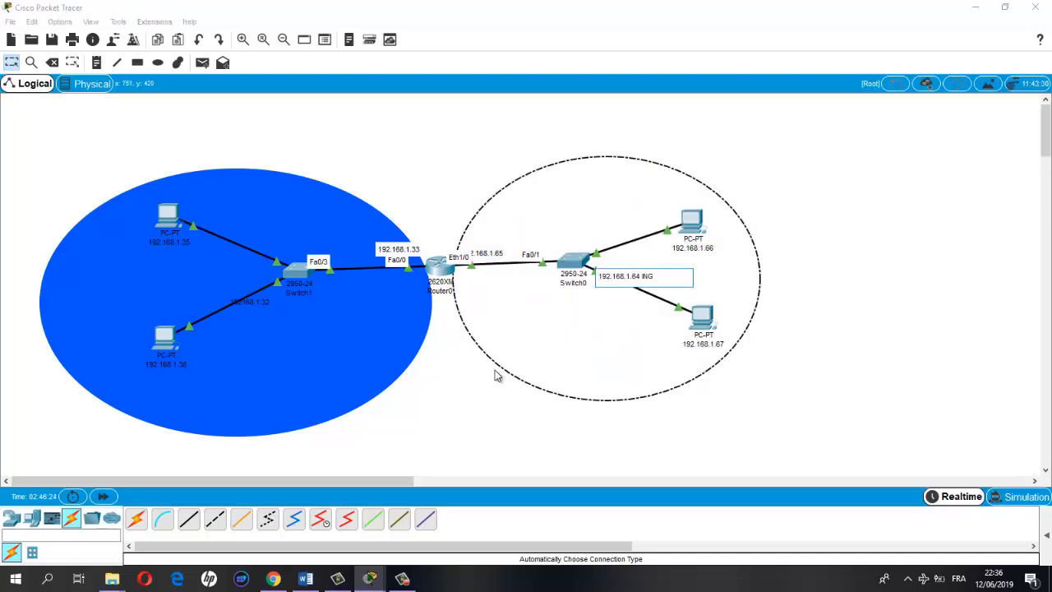
{"action": "left_click", "coordinate": [483, 393]}
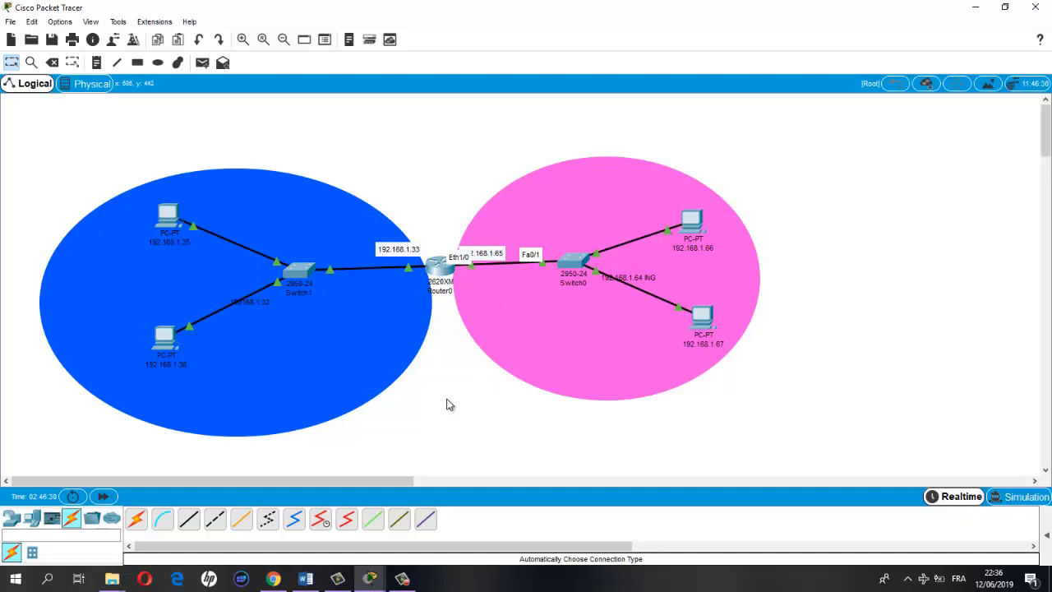
Restore the IP configuration of station 192.168.1.66, set its default gateway to 192.168.1.65, and close the window
{"action": "mouse_move", "coordinate": [371, 580]}
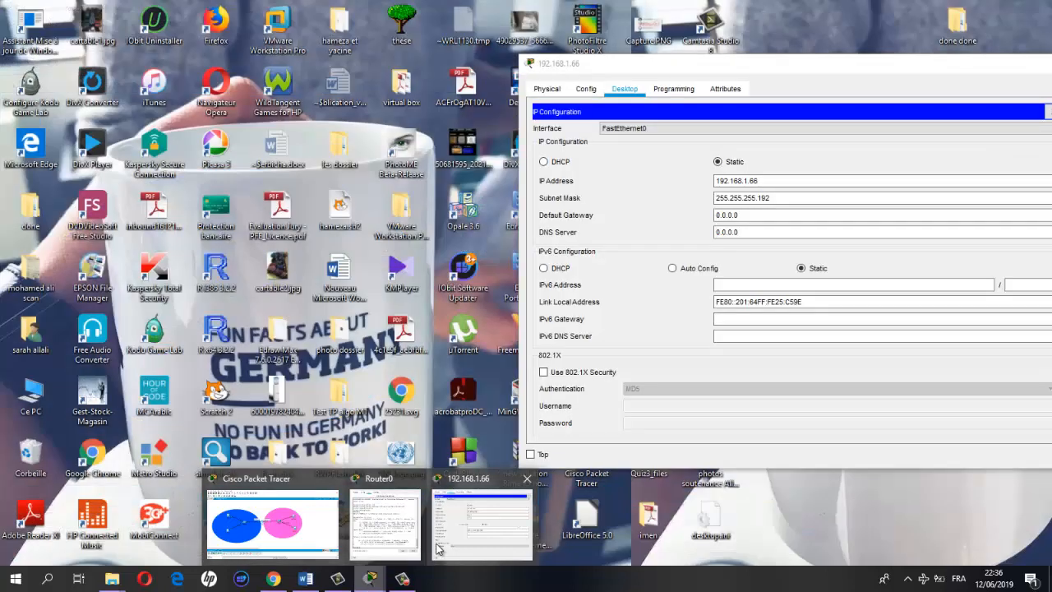
{"action": "left_click", "coordinate": [478, 524]}
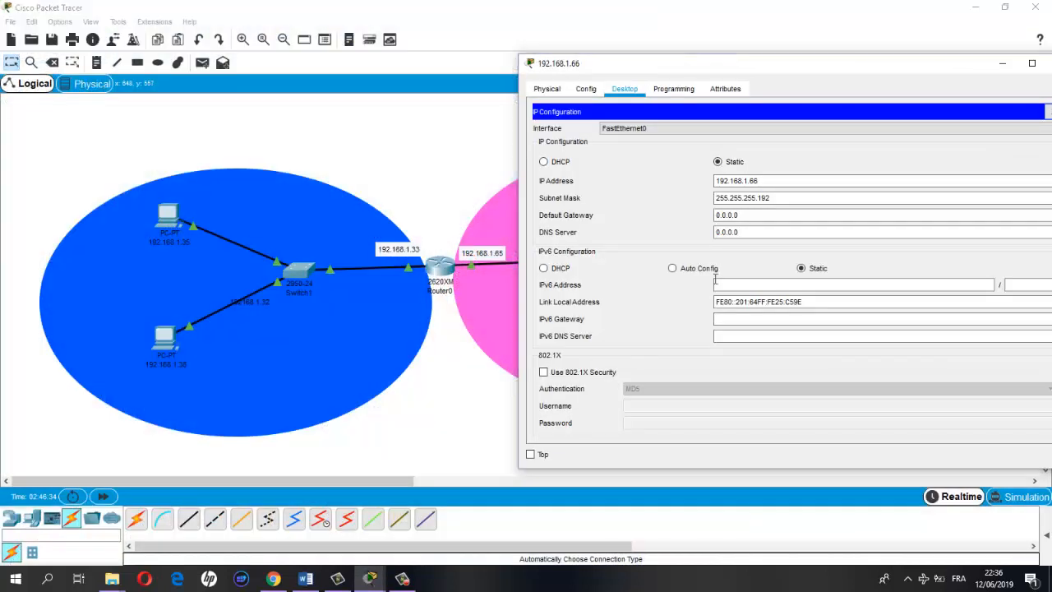
{"action": "left_click_drag", "start_coordinate": [757, 217], "coordinate": [700, 212]}
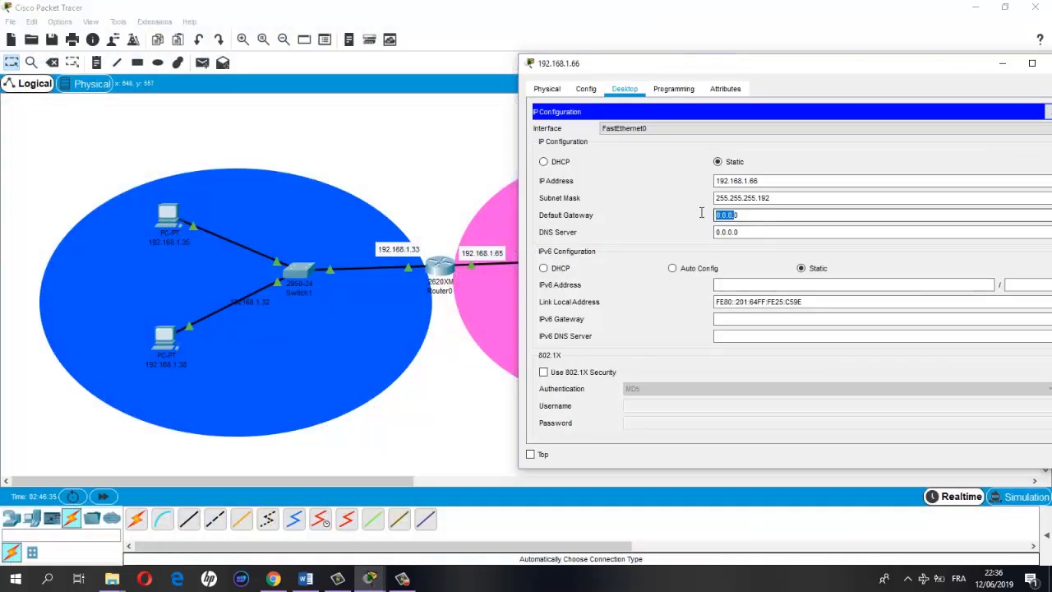
{"action": "type", "text": "0"}
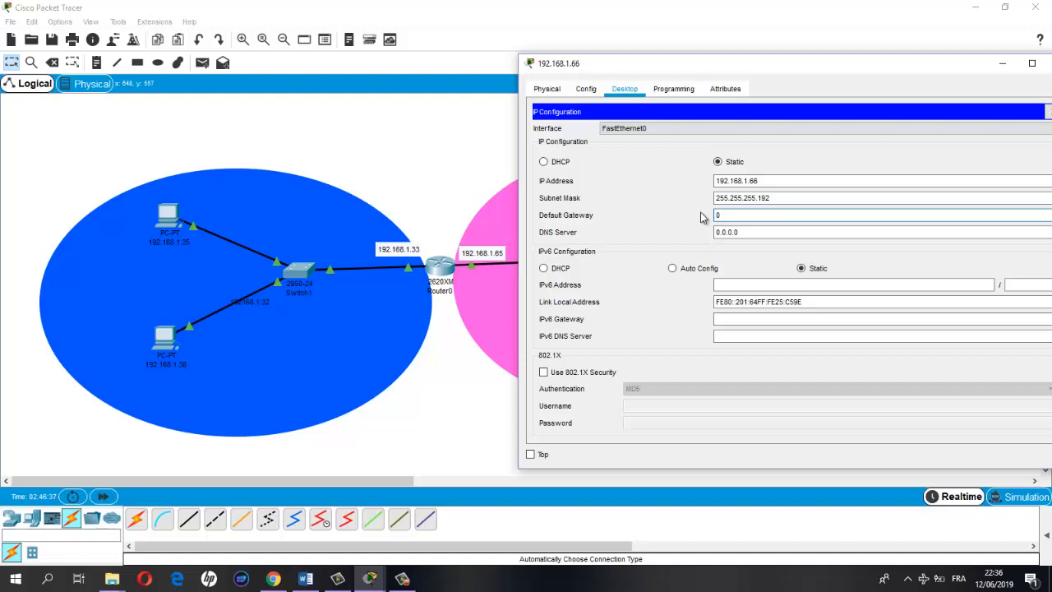
{"action": "key", "text": "BackSpace"}
{"action": "type", "text": "192.168.1.65"}
{"action": "left_click_drag", "start_coordinate": [926, 66], "coordinate": [746, 83]}
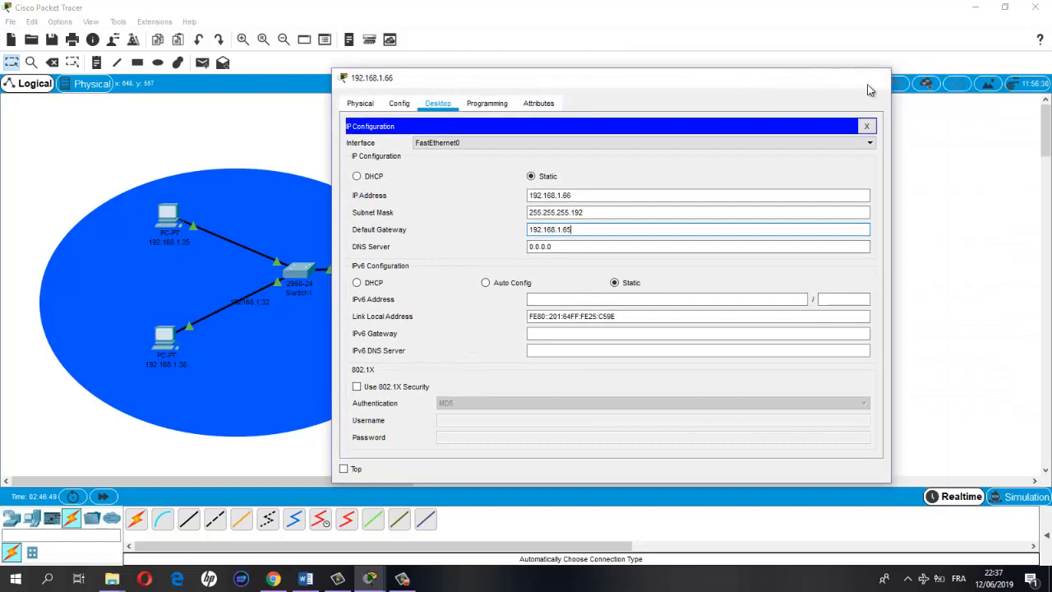
{"action": "left_click", "coordinate": [873, 81]}
Repeat the ping to 192.168.1.35 from the command prompt of station 192.168.1.66 with its gateway configured
{"action": "left_click", "coordinate": [690, 226]}
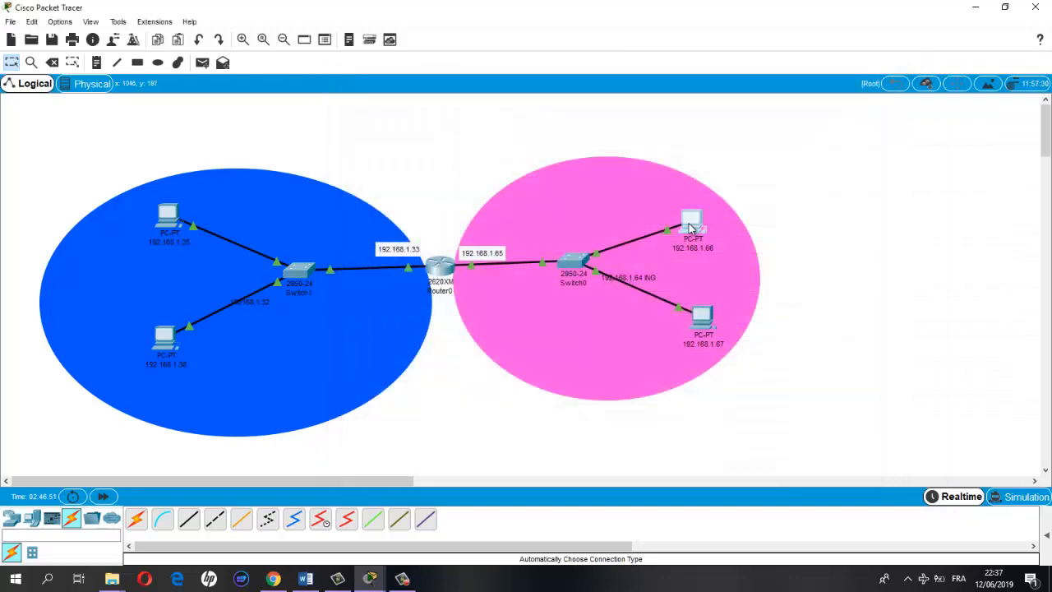
{"action": "left_click", "coordinate": [627, 152]}
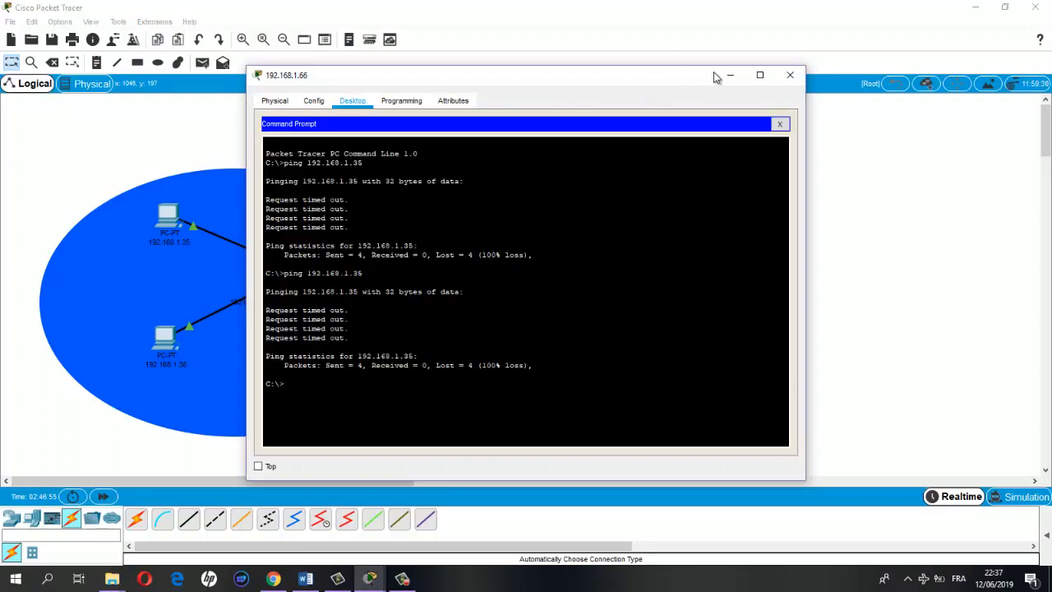
{"action": "left_click_drag", "start_coordinate": [700, 78], "coordinate": [875, 67]}
{"action": "key", "text": "Up"}
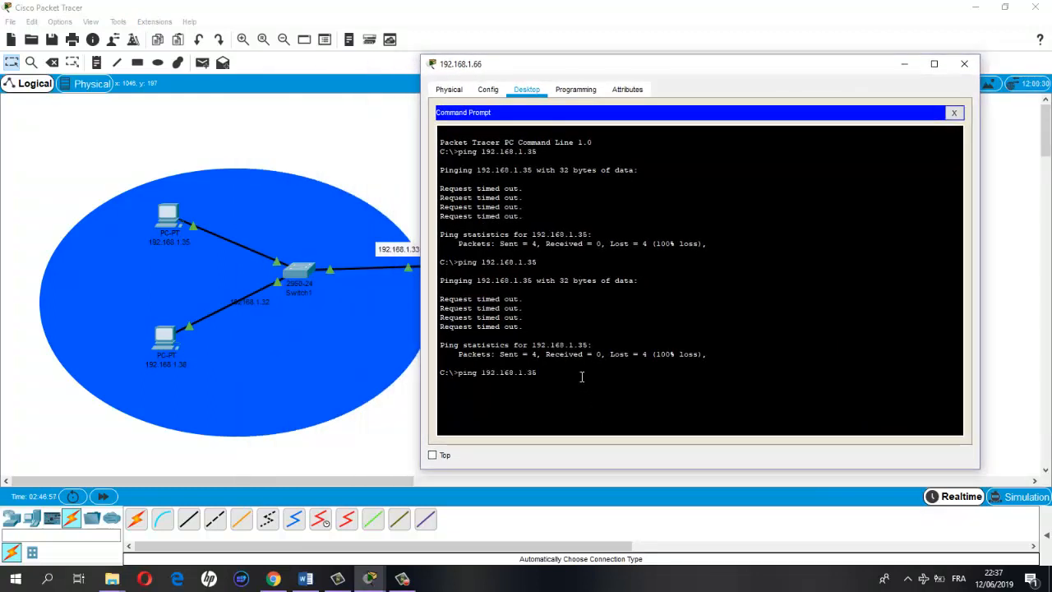
{"action": "key", "text": "Return"}
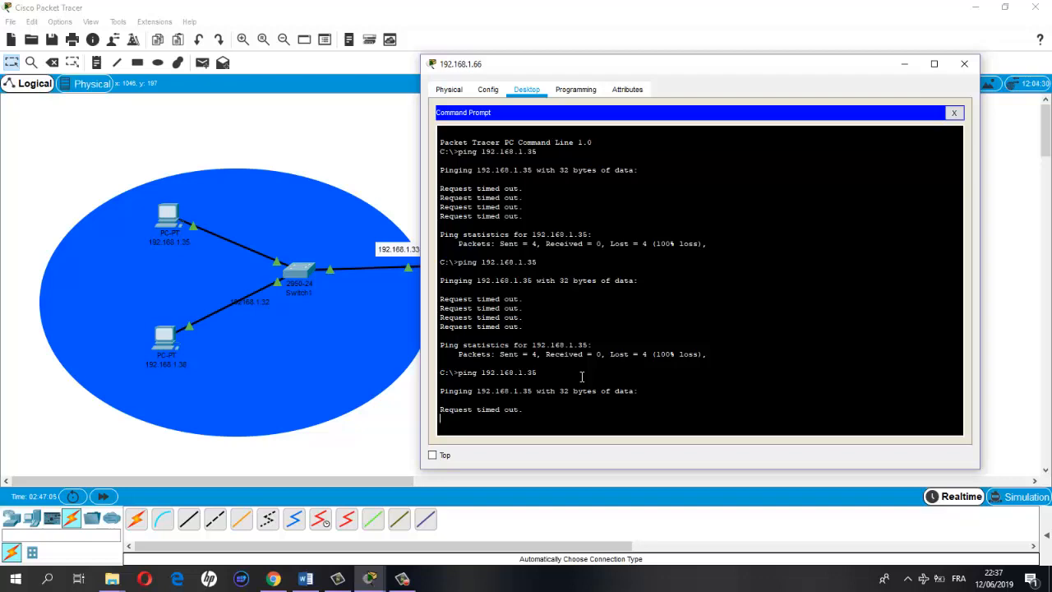
Read the pc3 and pc4 ping questions in the Word exercise document, return to Packet Tracer, and minimize station 192.168.1.66's window
{"action": "left_click", "coordinate": [305, 578]}
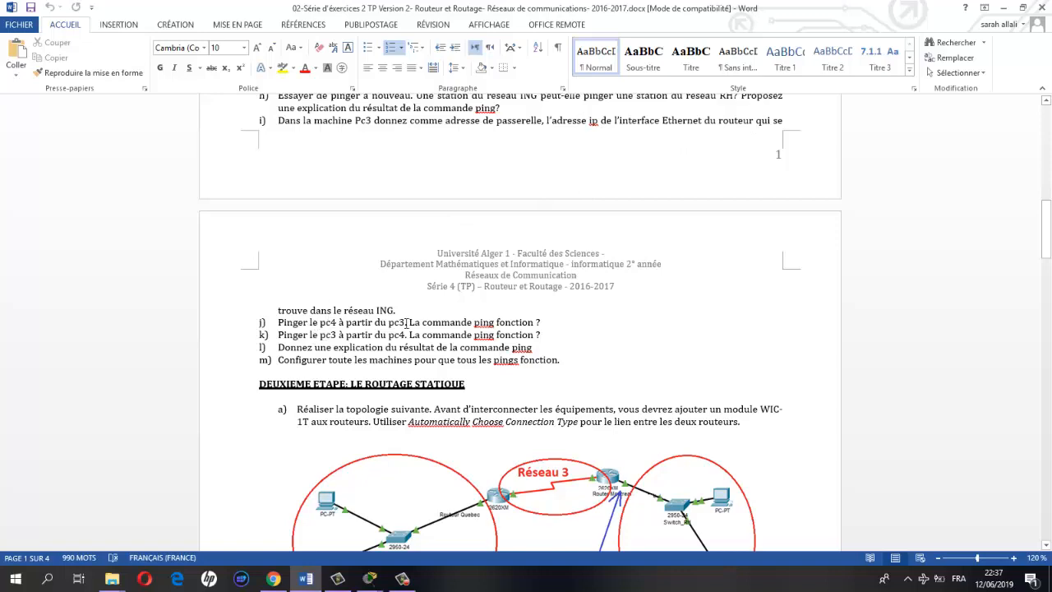
{"action": "left_click", "coordinate": [1003, 7]}
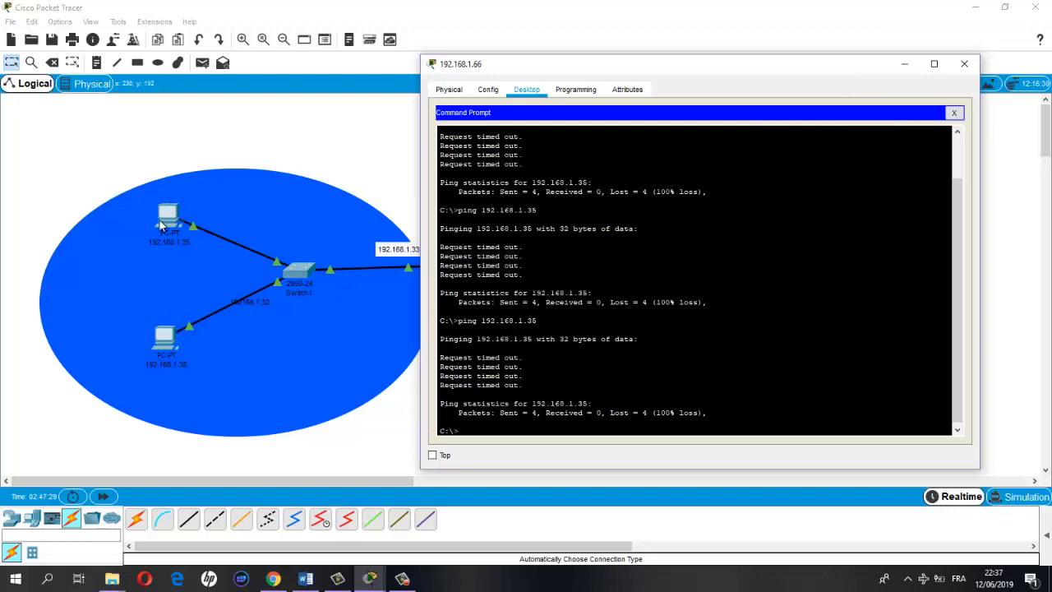
{"action": "left_click", "coordinate": [906, 65]}
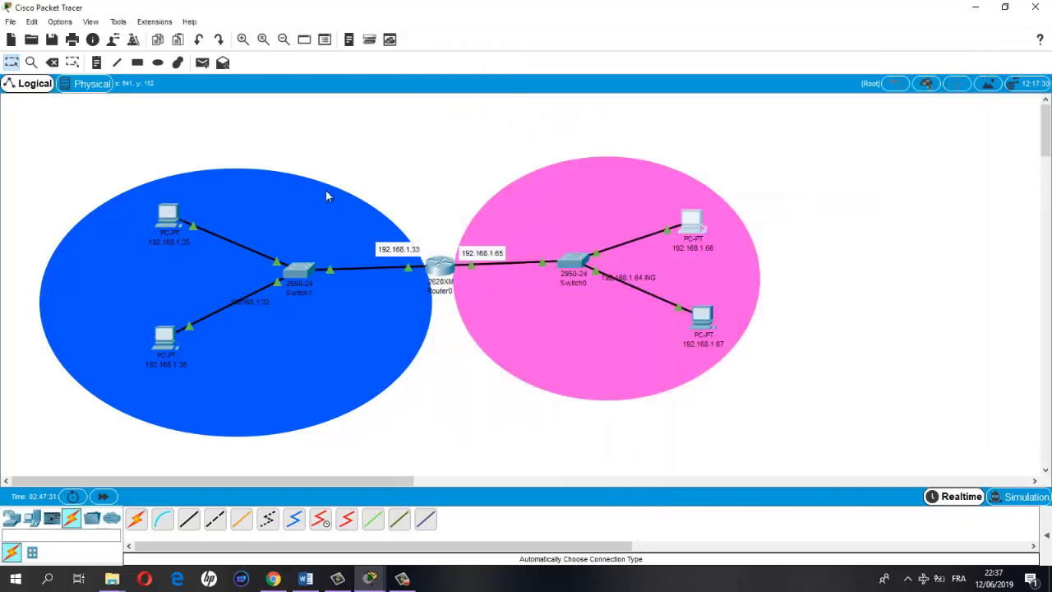
Ping 192.168.1.66 from the command prompt of RH station 192.168.1.35
{"action": "left_click", "coordinate": [169, 228]}
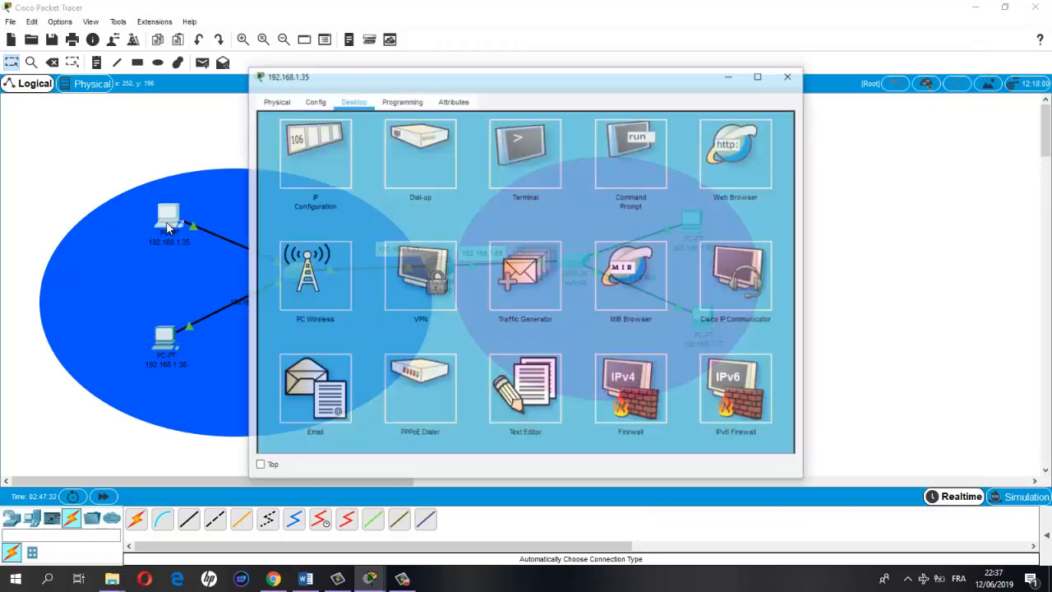
{"action": "left_click", "coordinate": [630, 176]}
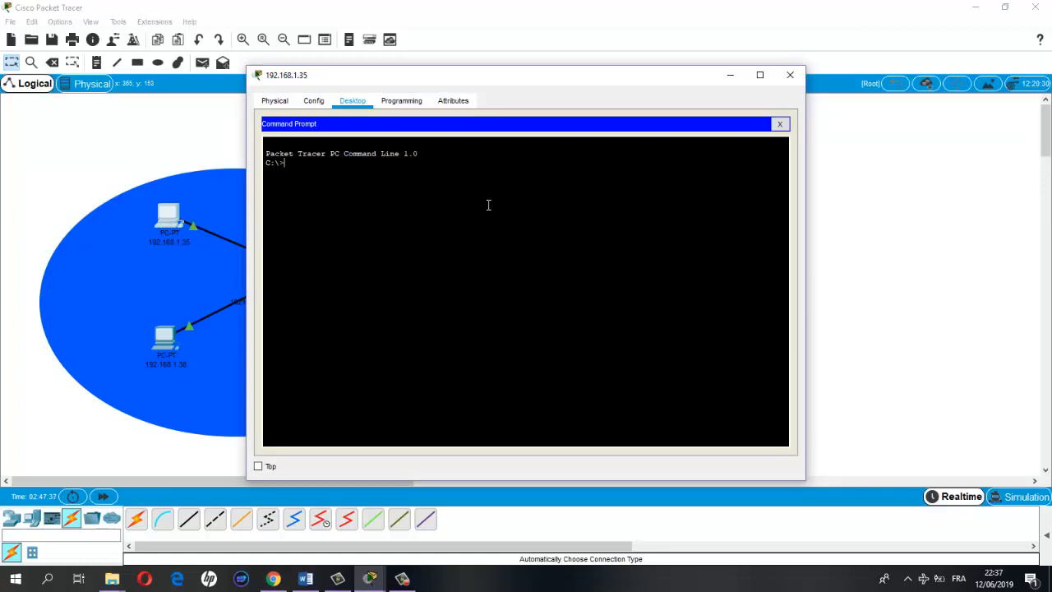
{"action": "type", "text": "ping 192.168.1."}
{"action": "left_click_drag", "start_coordinate": [652, 77], "coordinate": [630, 69]}
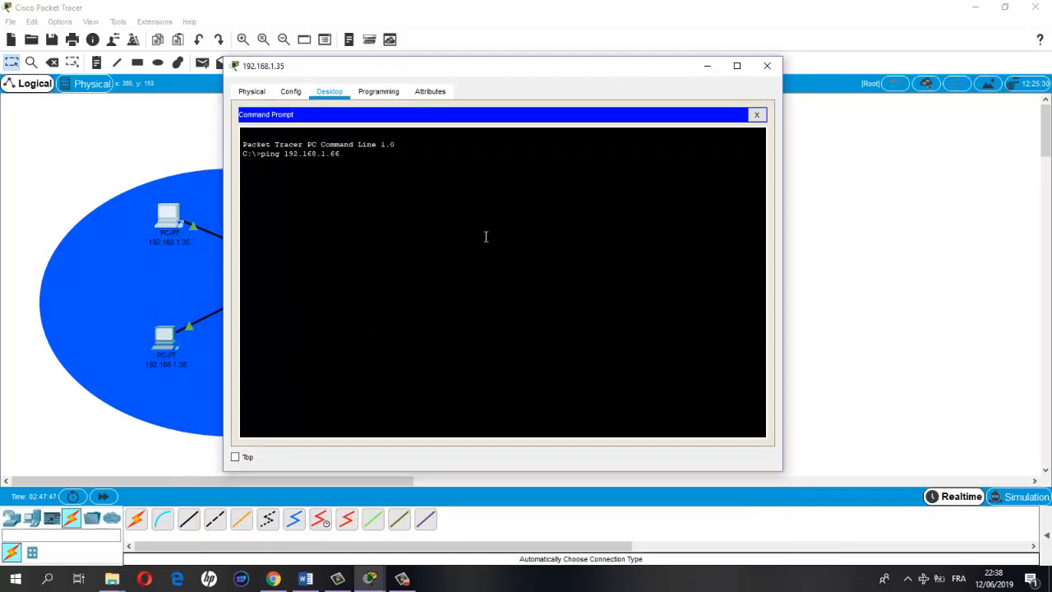
{"action": "type", "text": "66"}
{"action": "key", "text": "Return"}
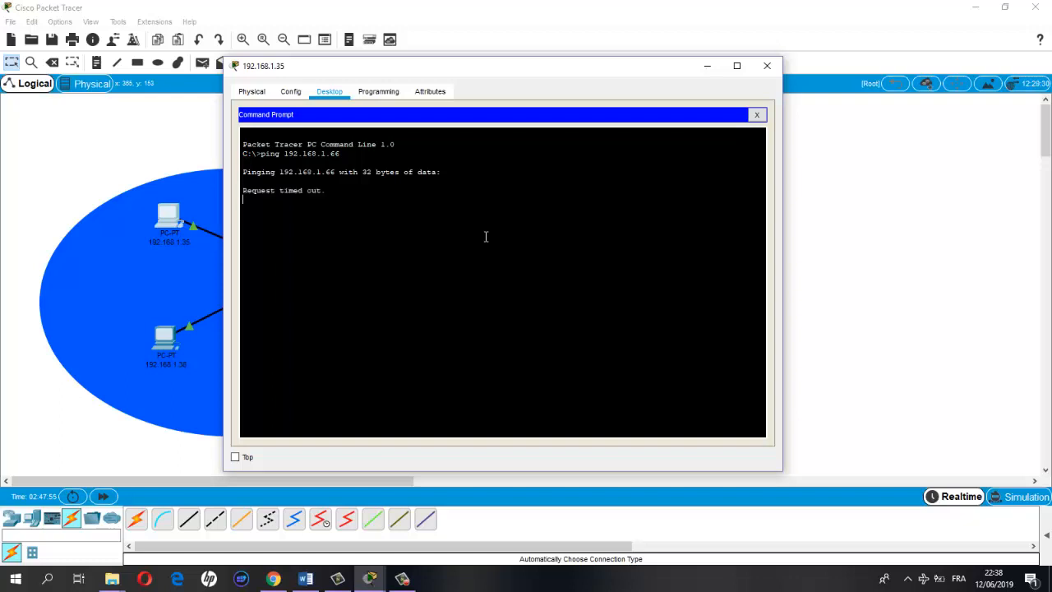
Review questions j to m in the Word exercise document, return to Packet Tracer, and minimize station 192.168.1.35's window
{"action": "left_click", "coordinate": [309, 581]}
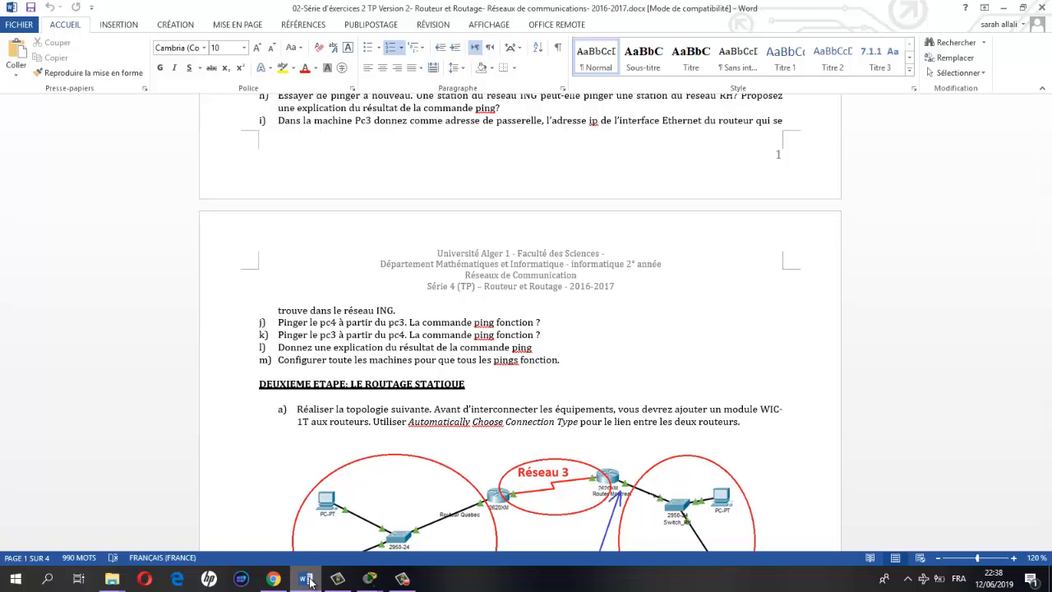
{"action": "left_click", "coordinate": [309, 582]}
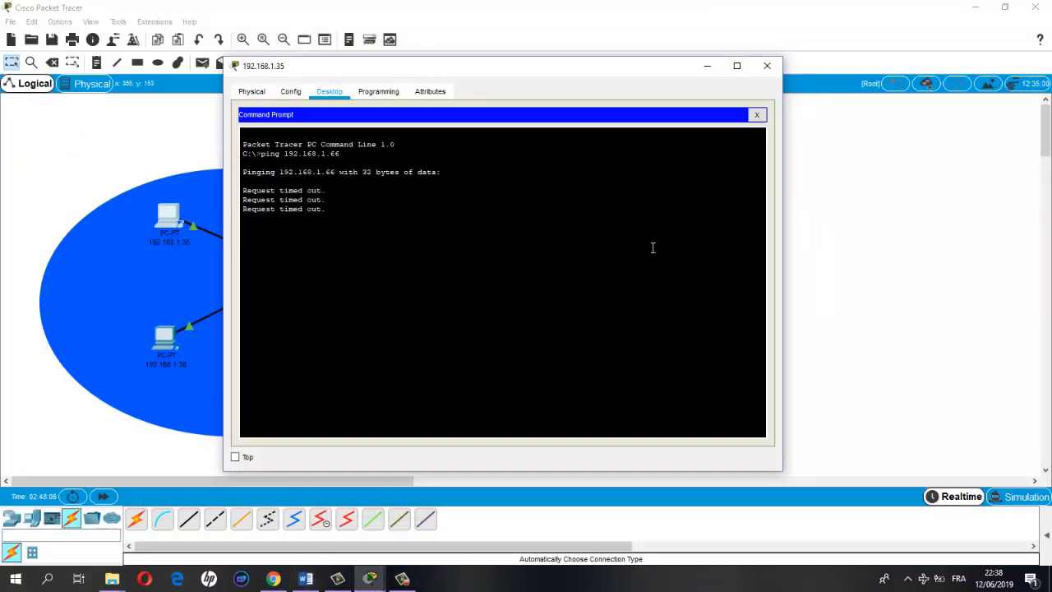
{"action": "left_click", "coordinate": [706, 66]}
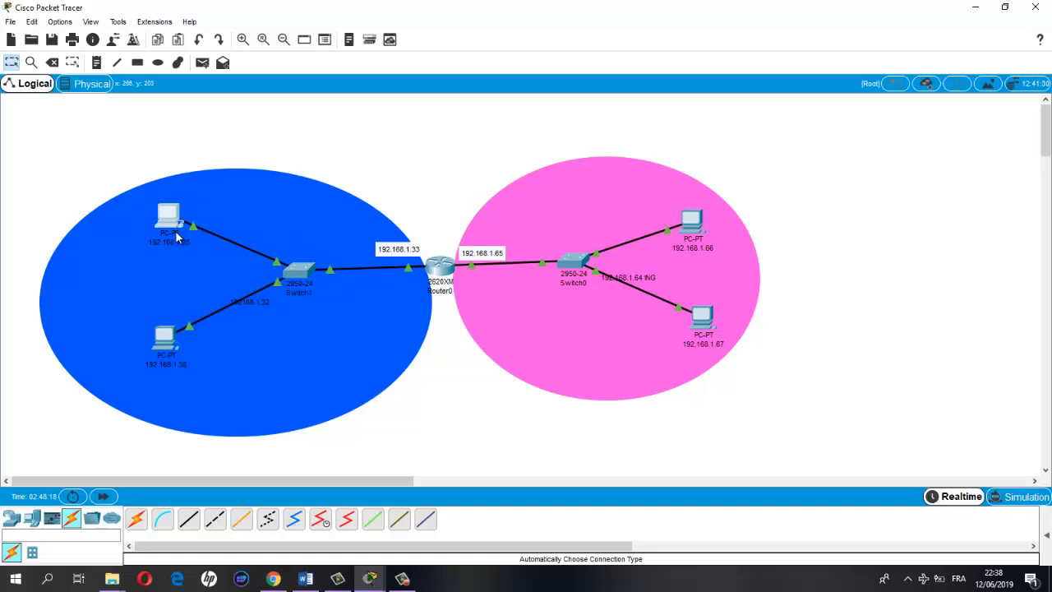
Set the default gateway of RH station 192.168.1.35 to 192.168.1.33 in its IP configuration
{"action": "mouse_move", "coordinate": [187, 221]}
{"action": "left_click", "coordinate": [168, 218]}
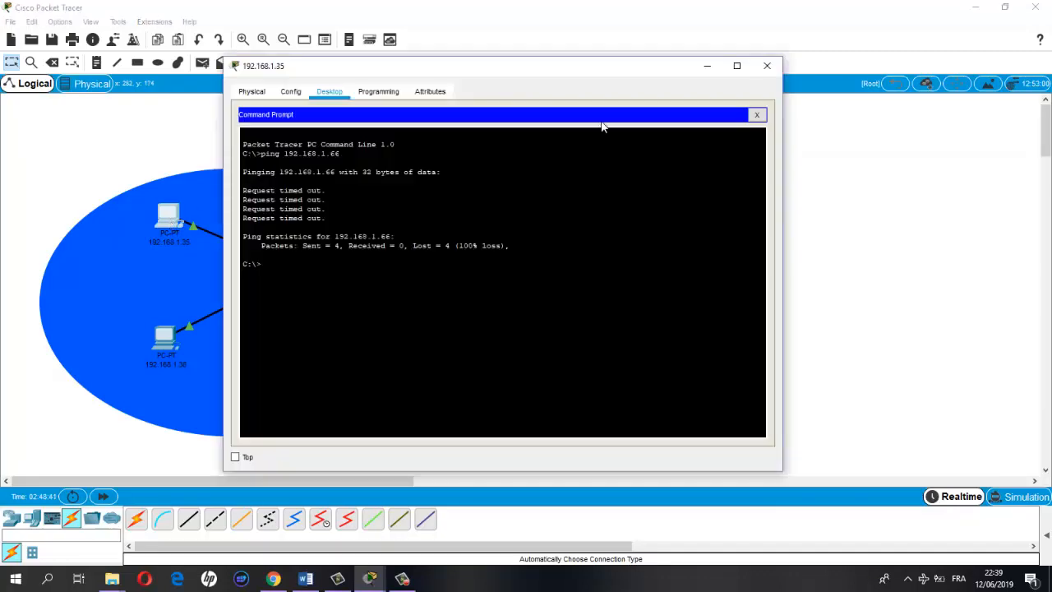
{"action": "left_click", "coordinate": [385, 95]}
{"action": "left_click", "coordinate": [329, 91]}
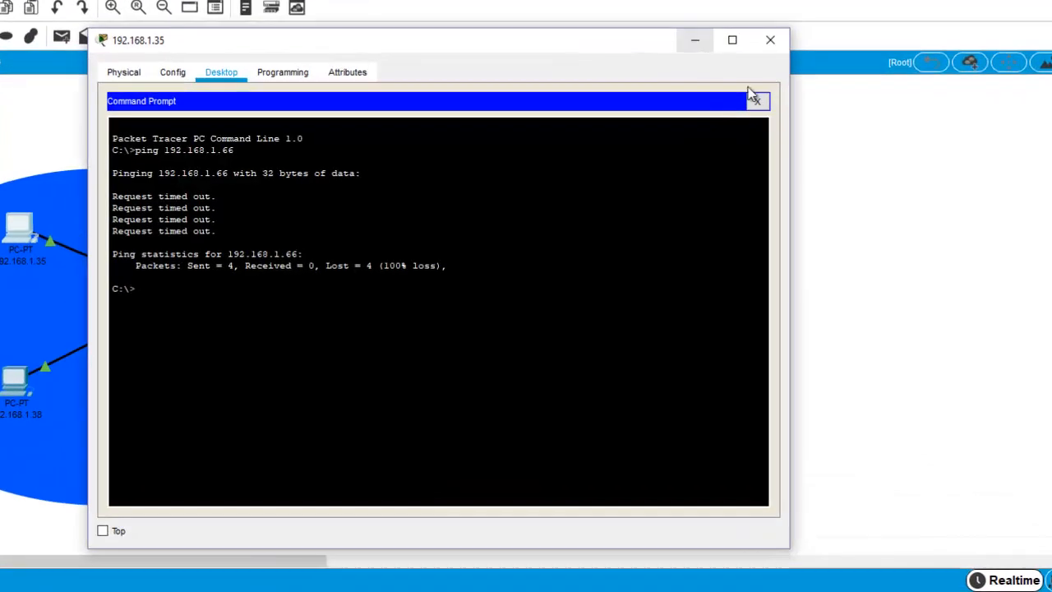
{"action": "left_click", "coordinate": [755, 99]}
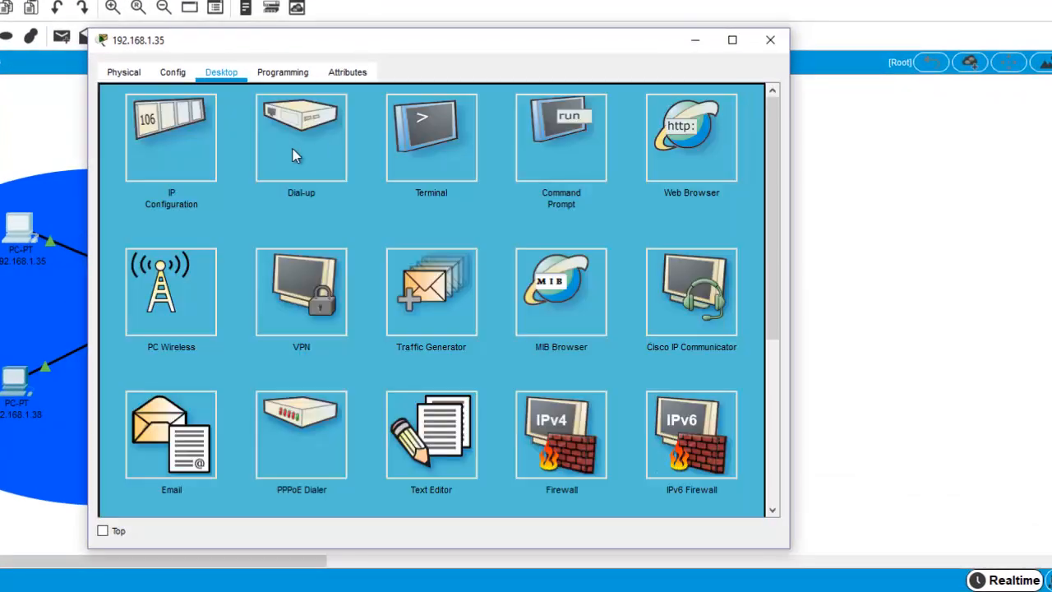
{"action": "left_click", "coordinate": [160, 155]}
{"action": "left_click_drag", "start_coordinate": [386, 230], "coordinate": [263, 231]}
{"action": "type", "text": "192.1"}
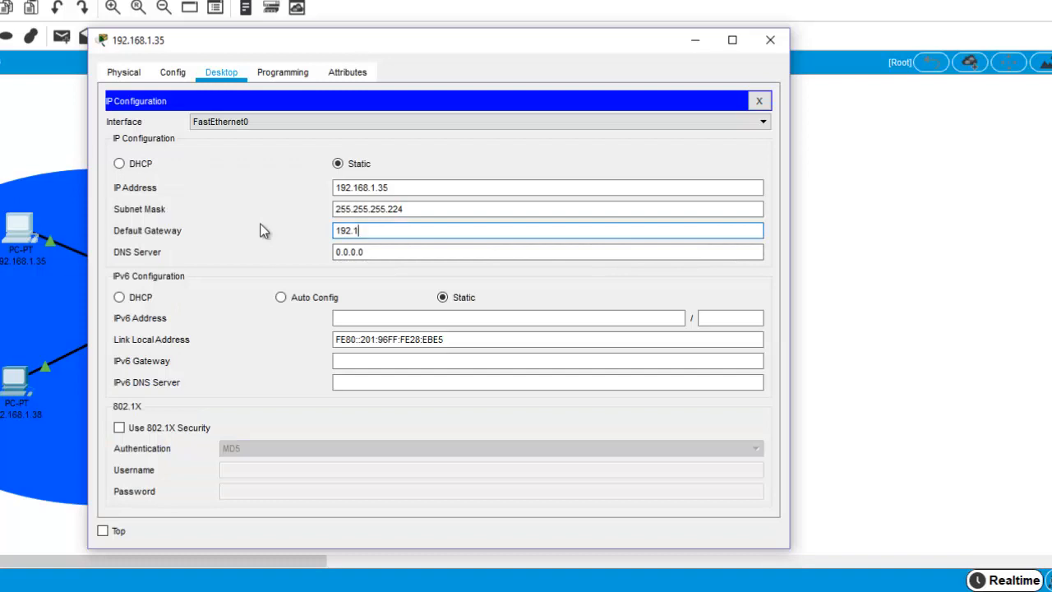
{"action": "type", "text": "68.1"}
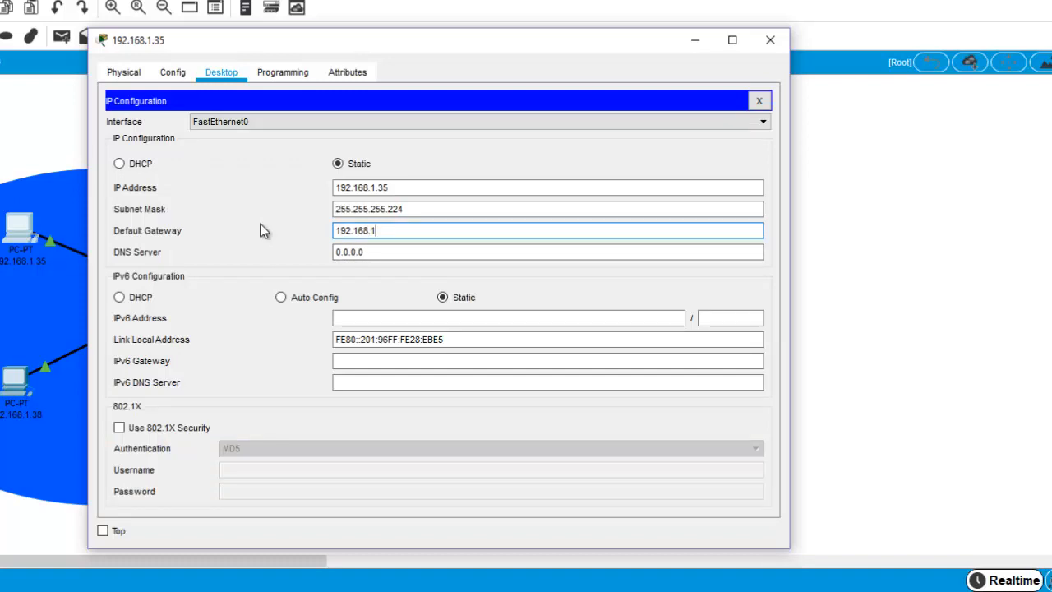
{"action": "type", "text": ".33"}
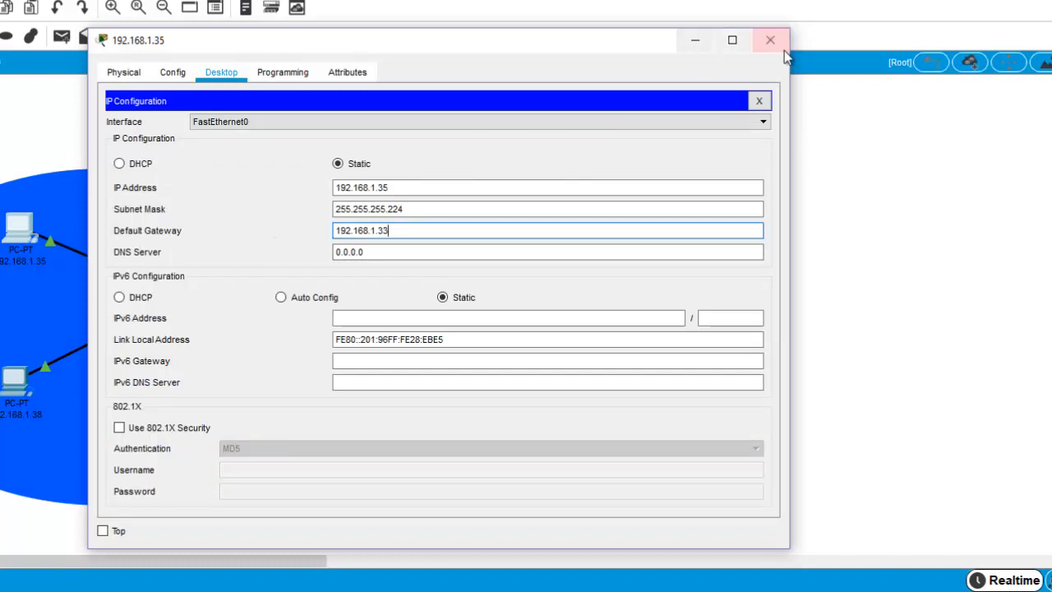
{"action": "left_click", "coordinate": [759, 100]}
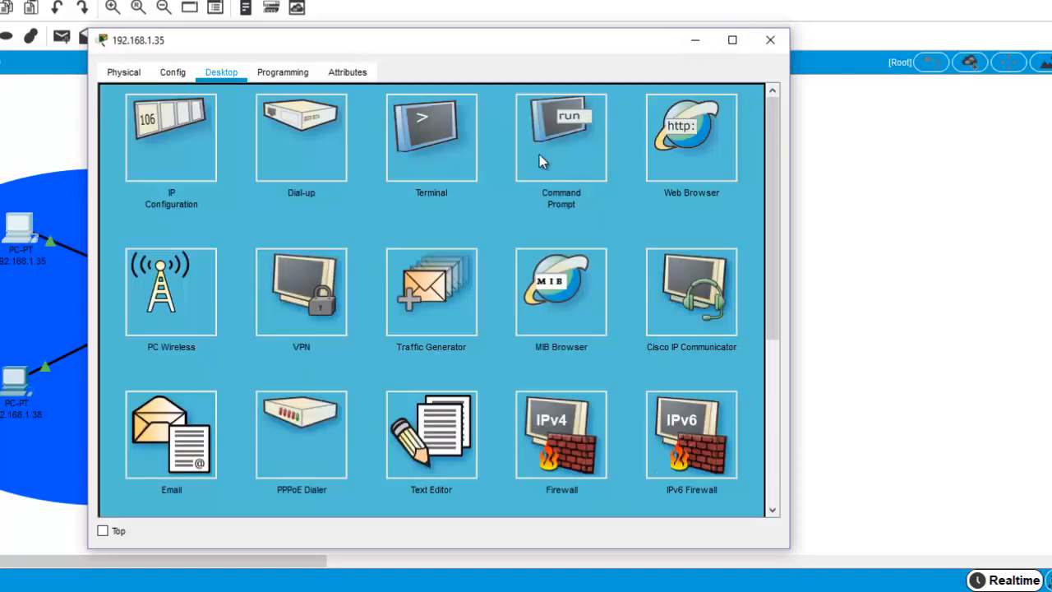
Repeat the ping to 192.168.1.66 from station 192.168.1.35's command prompt, and minimize the station's window
{"action": "left_click", "coordinate": [557, 154]}
{"action": "left_click", "coordinate": [343, 306]}
{"action": "key", "text": "Up"}
{"action": "key", "text": "Return"}
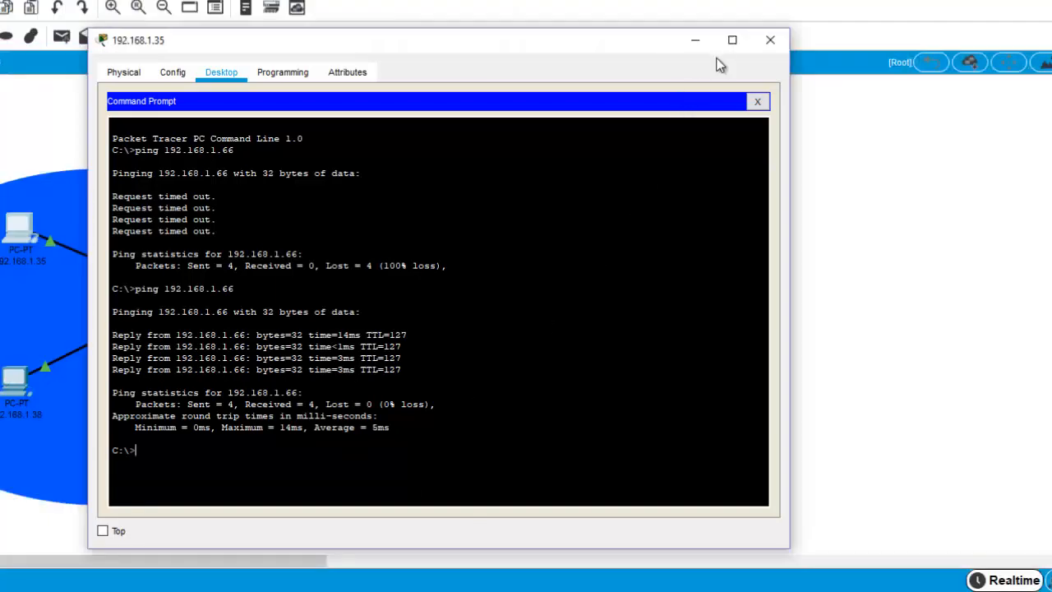
{"action": "left_click", "coordinate": [695, 40]}
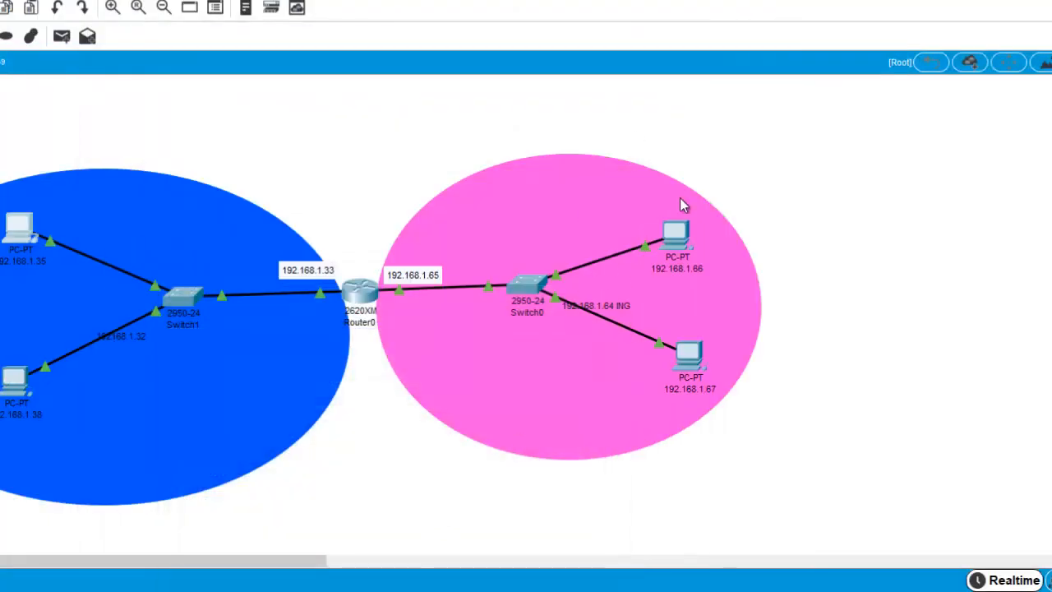
Repeat the ping to 192.168.1.35 from the command prompt of ING station 192.168.1.66, and close its window
{"action": "left_click", "coordinate": [675, 236]}
{"action": "key", "text": "Up"}
{"action": "key", "text": "Return"}
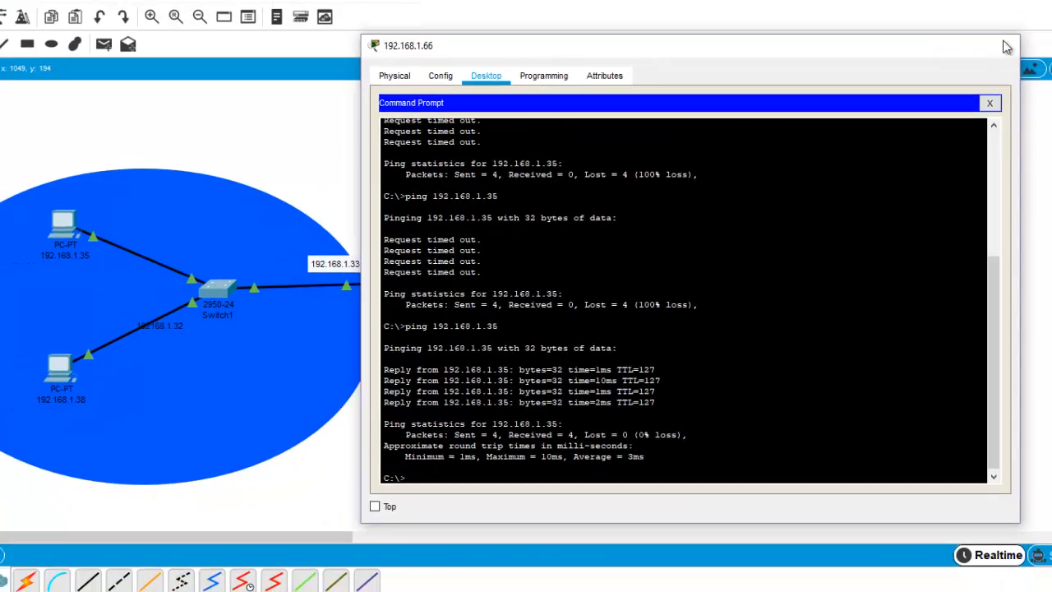
{"action": "left_click", "coordinate": [1017, 37]}
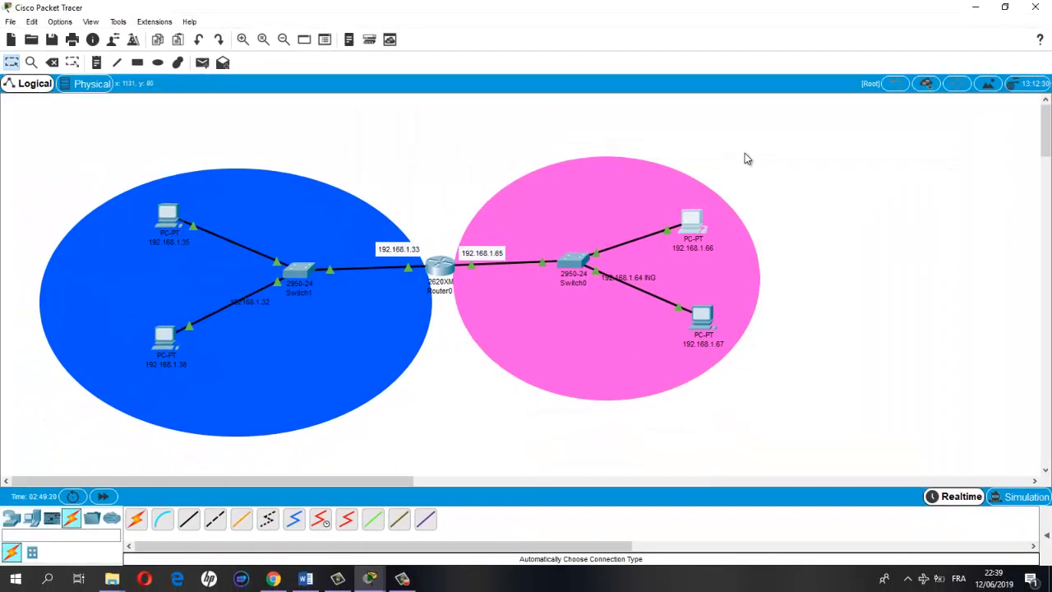
Set the default gateway of station 192.168.1.67 to the router's ING-side interface address, and close the station's window
{"action": "left_click", "coordinate": [704, 327]}
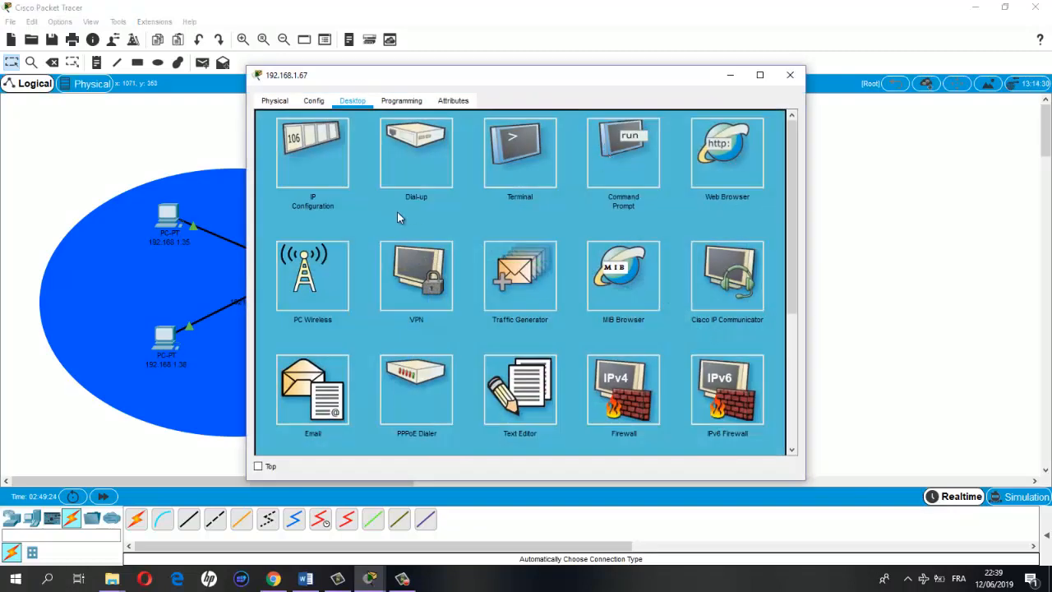
{"action": "left_click", "coordinate": [314, 170]}
{"action": "left_click_drag", "start_coordinate": [470, 227], "coordinate": [438, 235]}
{"action": "type", "text": "192"}
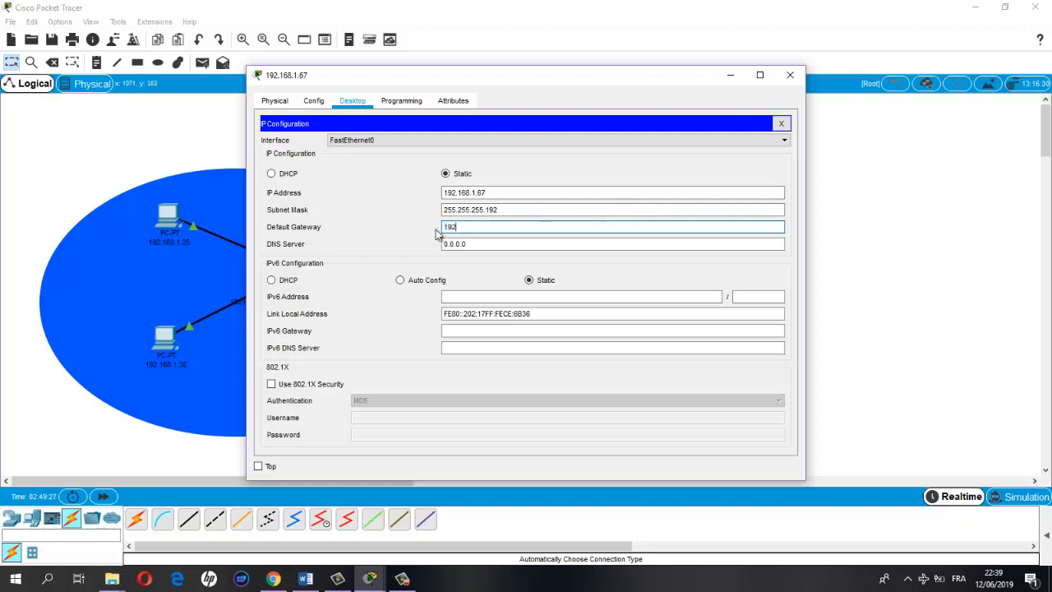
{"action": "type", "text": ".168.1.66"}
{"action": "left_click_drag", "start_coordinate": [599, 79], "coordinate": [596, 9]}
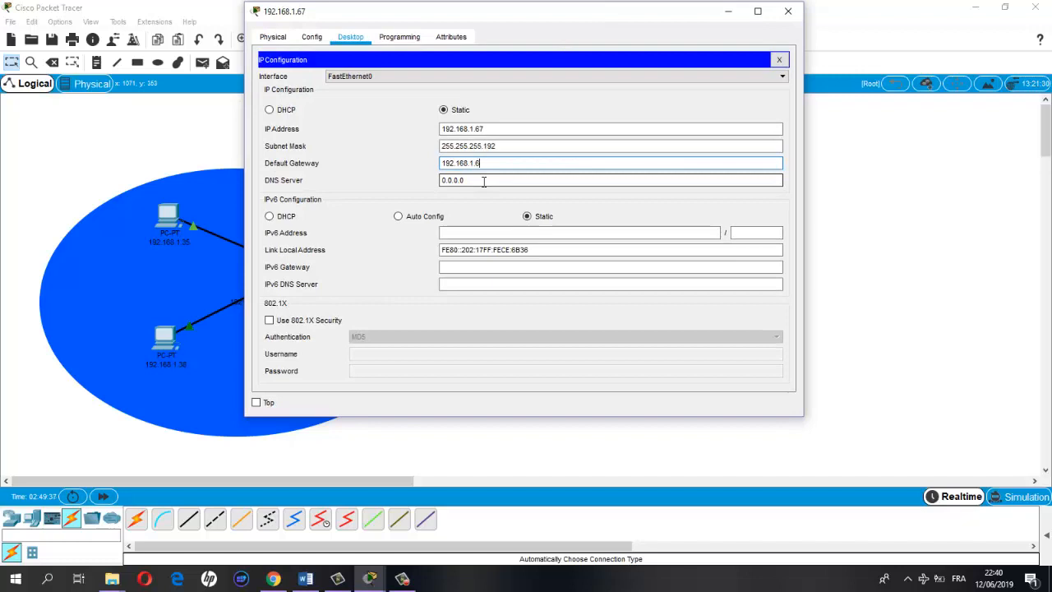
{"action": "left_click", "coordinate": [787, 10]}
Set the default gateway of RH station 192.168.1.38 to 192.168.1.33, and close the station's window
{"action": "left_click", "coordinate": [162, 349]}
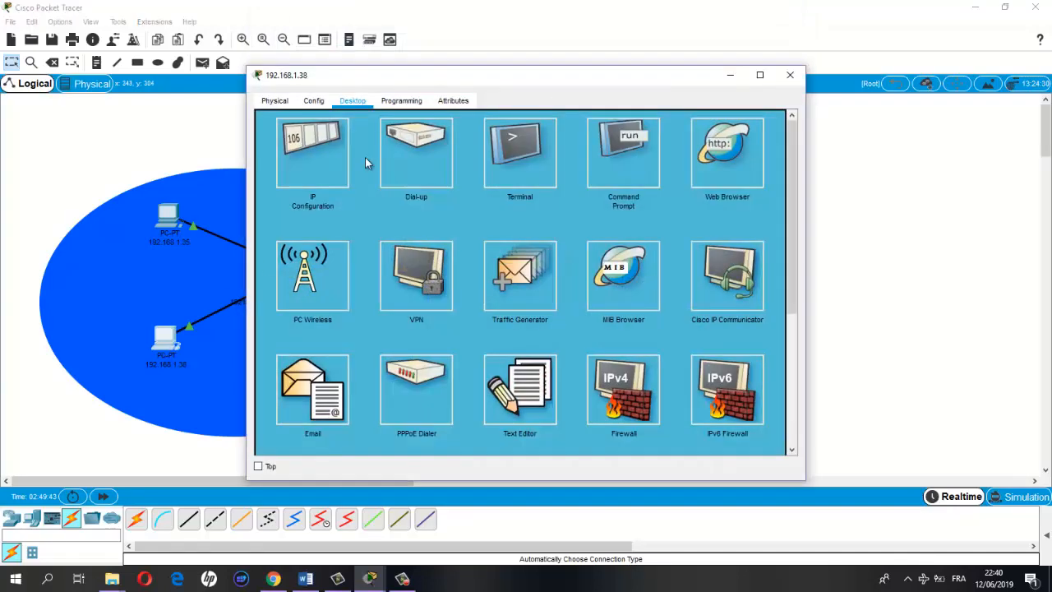
{"action": "left_click", "coordinate": [338, 157]}
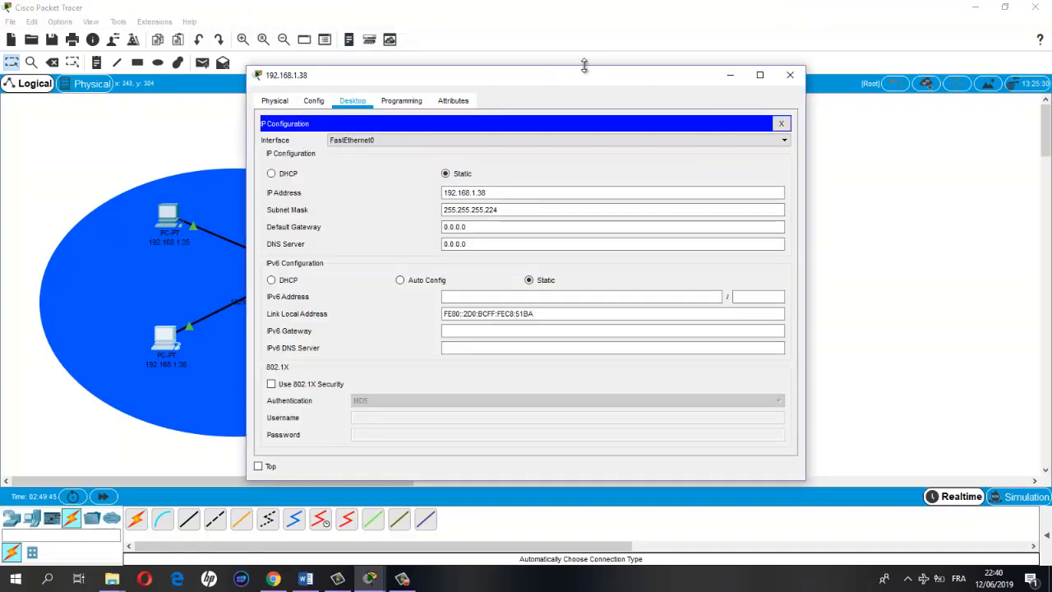
{"action": "left_click_drag", "start_coordinate": [580, 83], "coordinate": [706, 86]}
{"action": "left_click_drag", "start_coordinate": [589, 234], "coordinate": [567, 234]}
{"action": "type", "text": "192.168.1.33"}
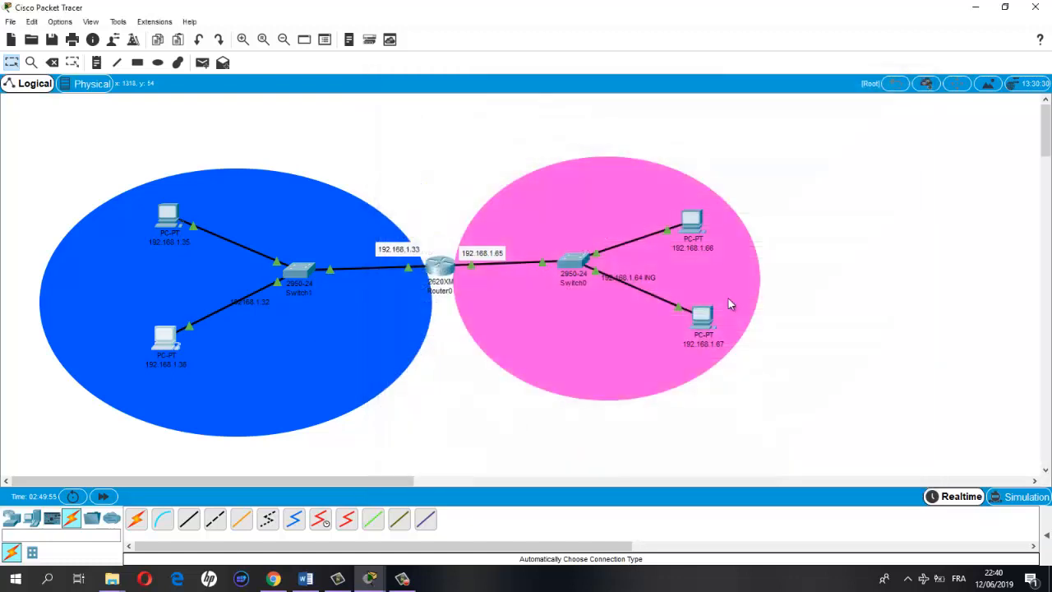
{"action": "left_click", "coordinate": [912, 83]}
{"action": "left_click", "coordinate": [396, 585]}
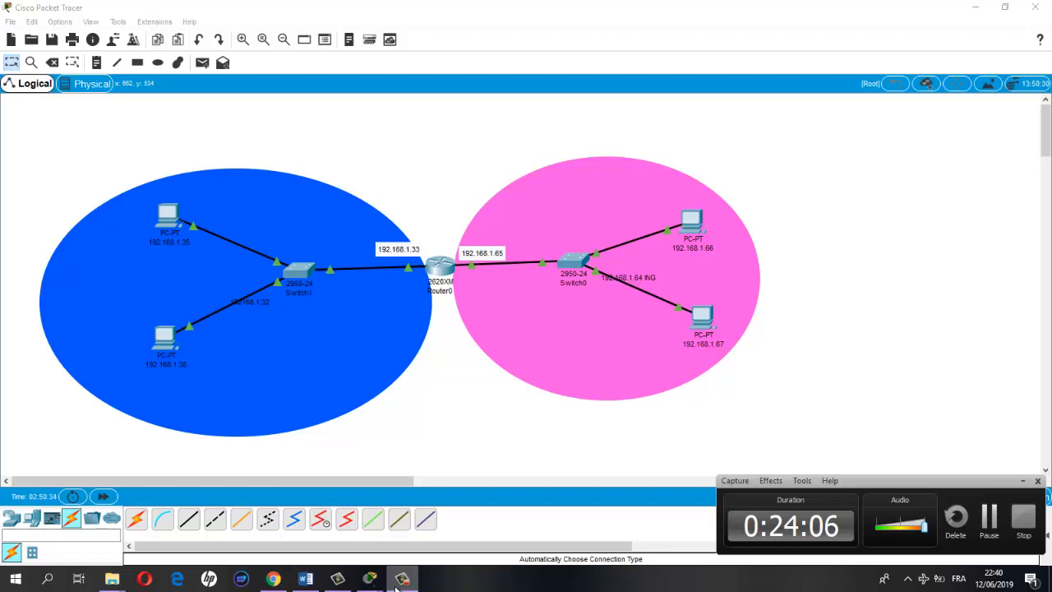